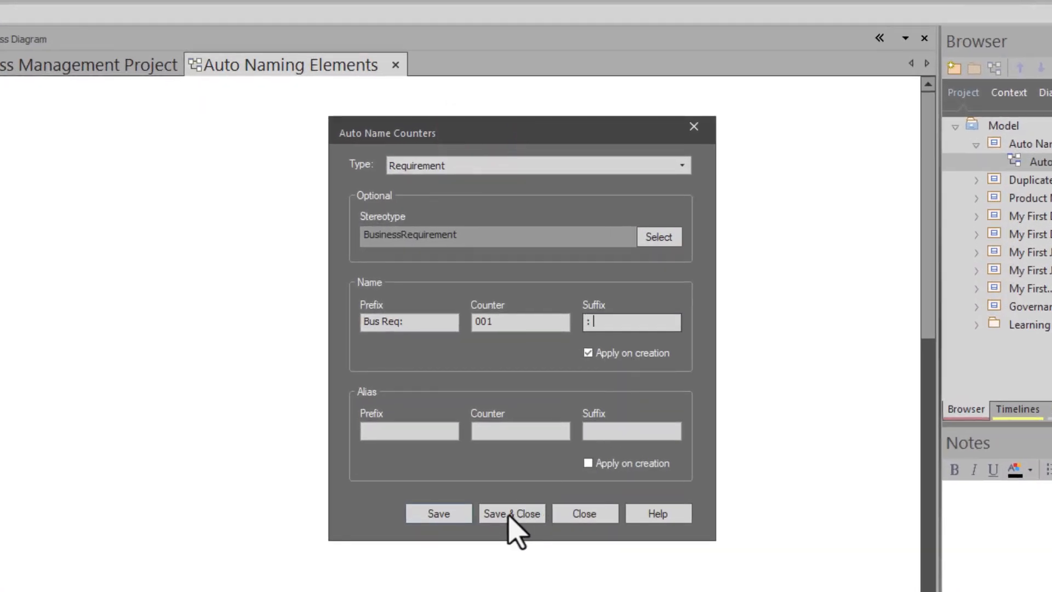
Step: Save the BusinessRequirement auto-name counter and place five Business requirements diagonally down the Auto Naming Elements diagram
click(511, 516)
click(49, 234)
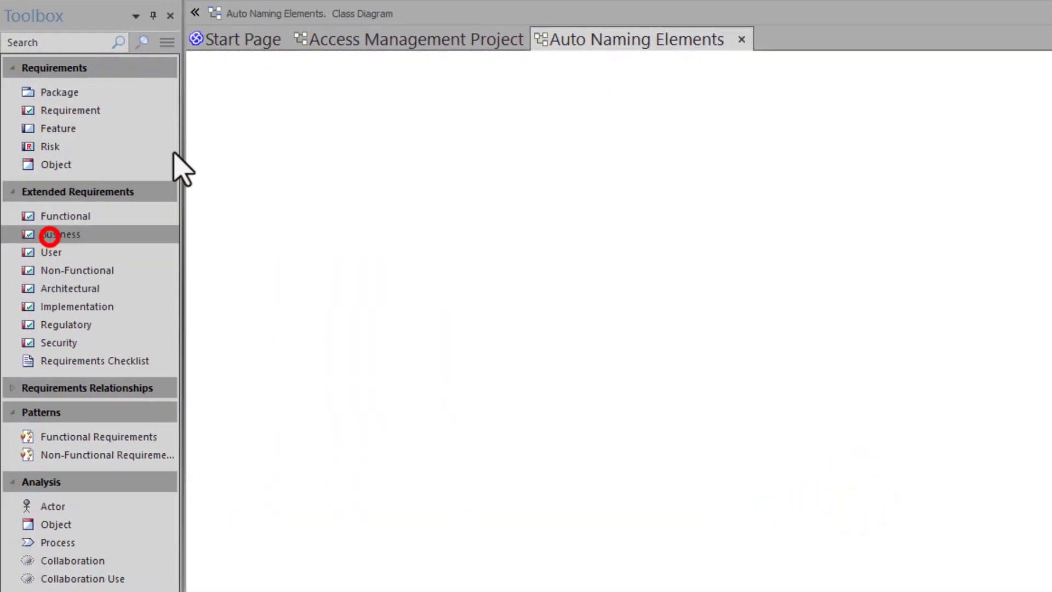
click(235, 101)
click(265, 225)
click(105, 236)
click(315, 189)
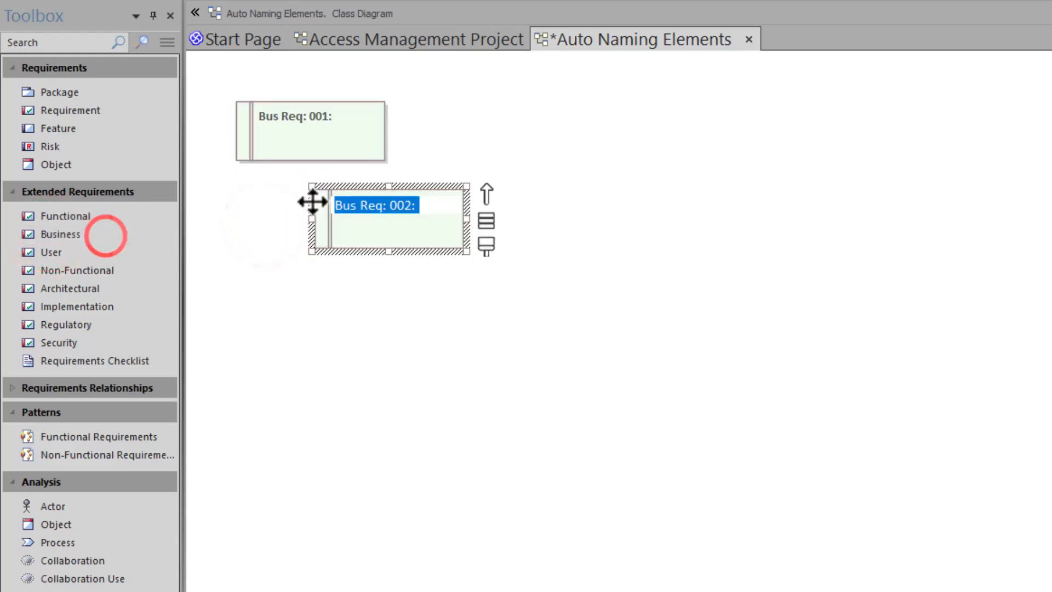
click(107, 236)
click(406, 270)
click(91, 234)
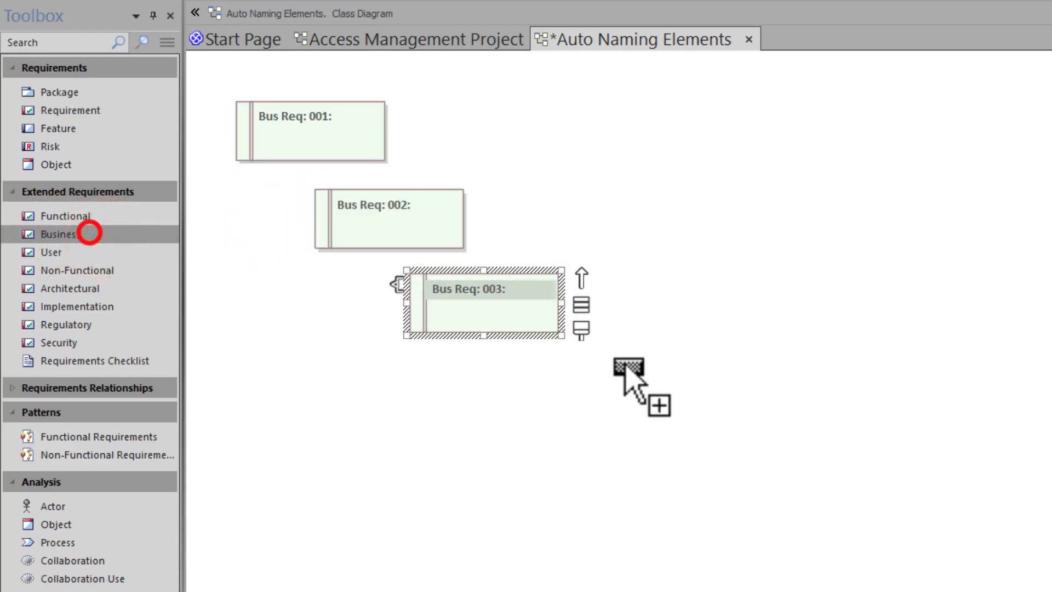
click(565, 362)
click(53, 235)
click(734, 459)
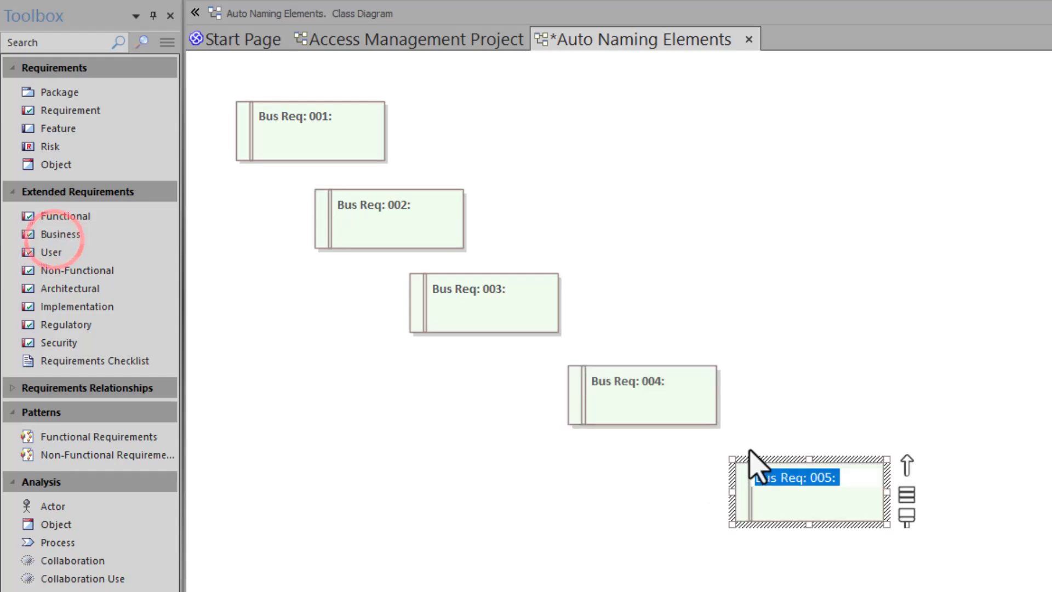
Step: Save the auto-name counter and add Activity elements to the Auto Naming Elements activity diagram
click(564, 518)
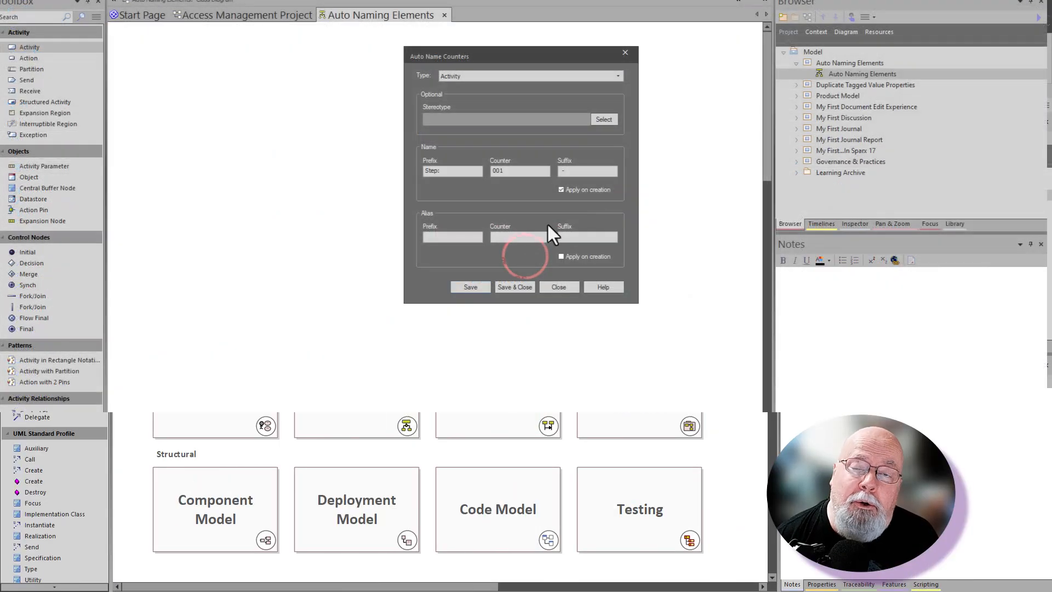
click(514, 289)
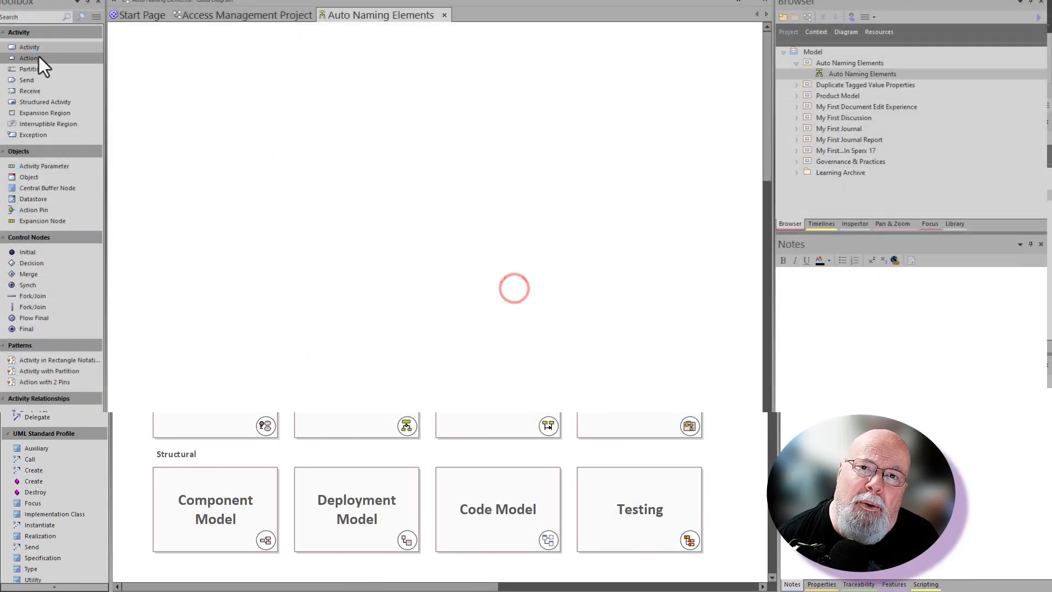
click(37, 48)
click(149, 54)
click(59, 50)
drag(80, 70, 715, 156)
drag(65, 68, 821, 246)
click(272, 221)
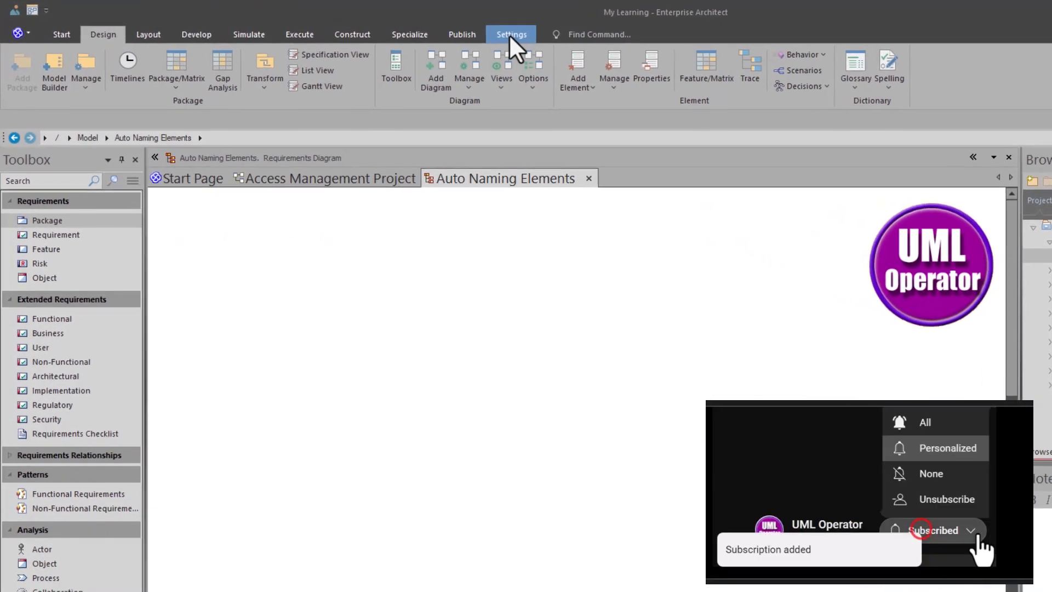
Step: Open the Auto Name Counters settings and choose Requirement as the element type
click(511, 34)
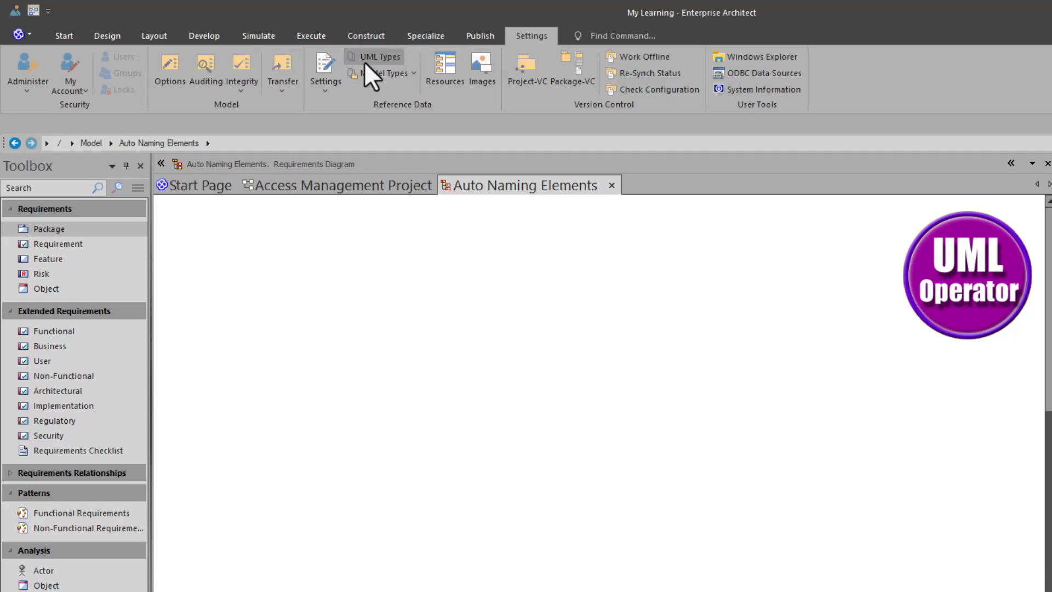
click(325, 102)
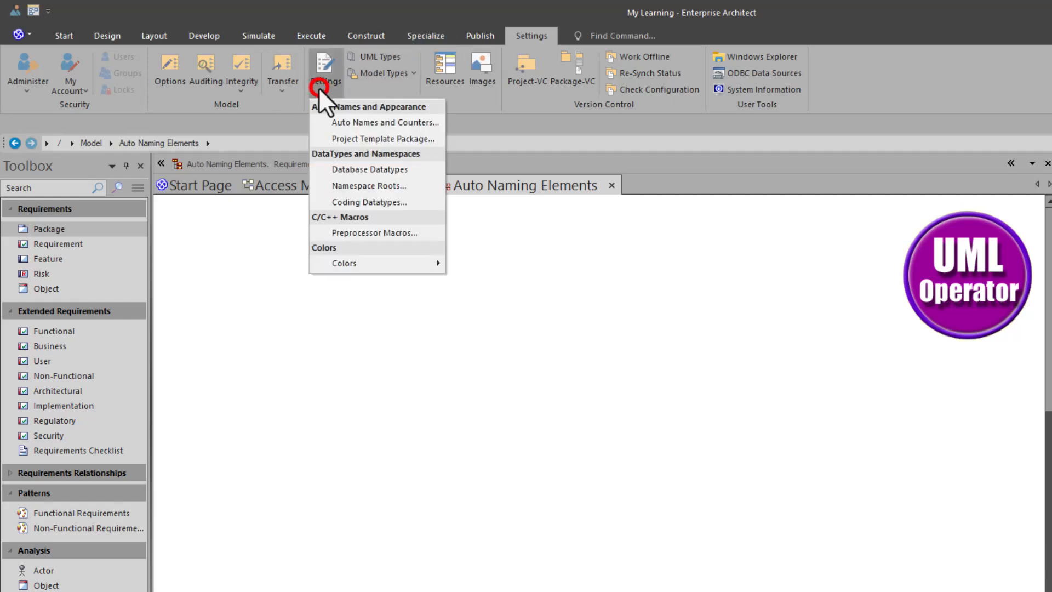
click(345, 123)
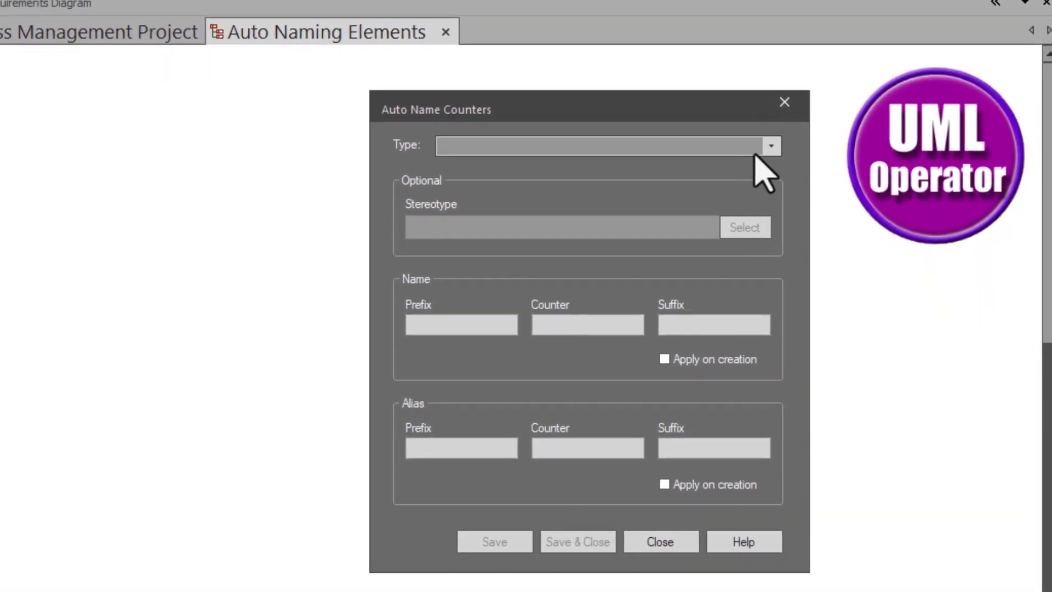
click(846, 267)
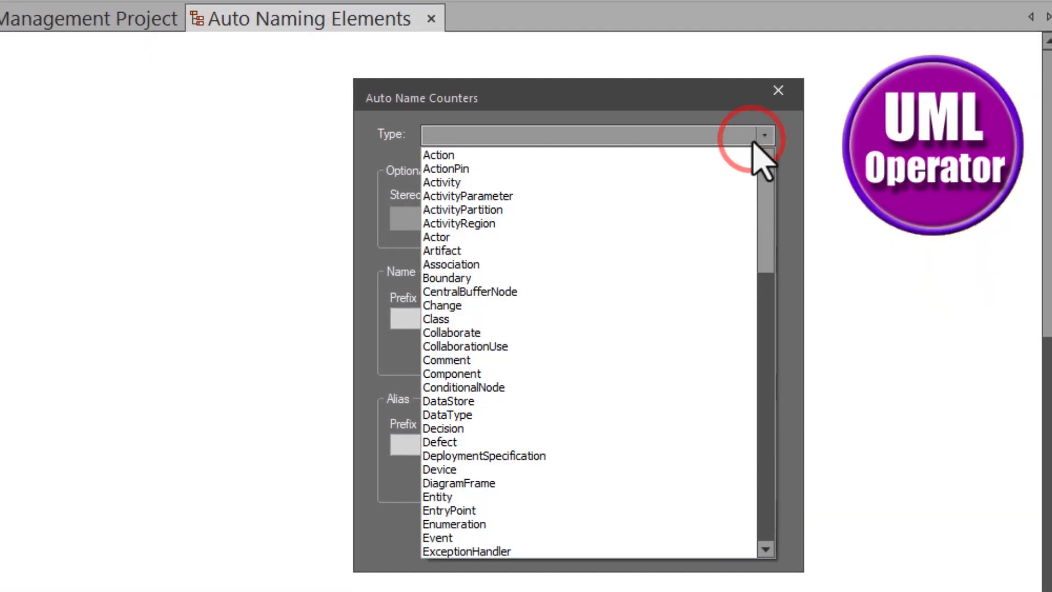
key(r)
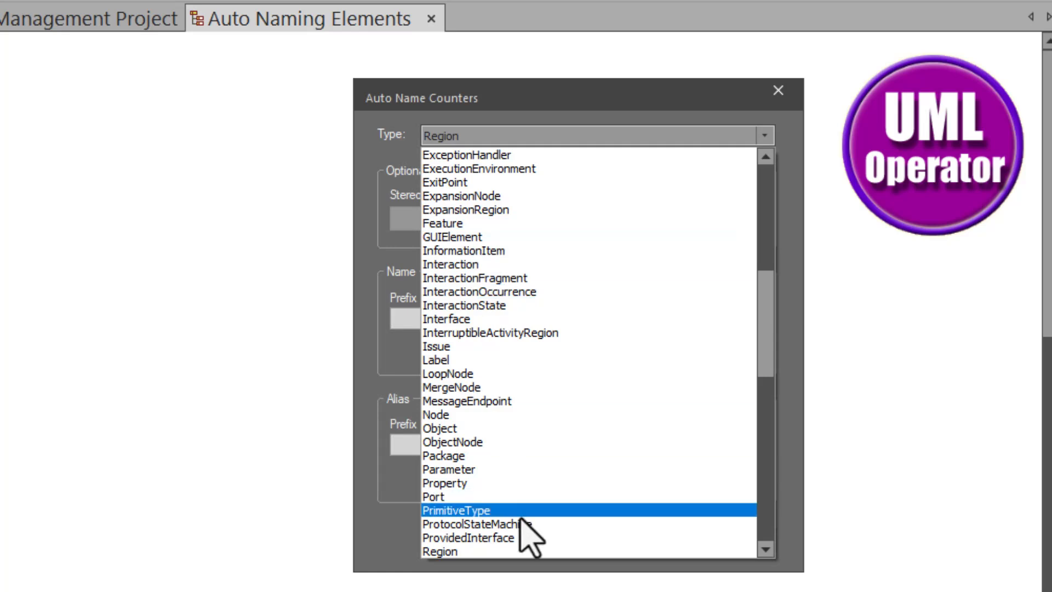
scroll(515, 531, down, 3)
click(486, 456)
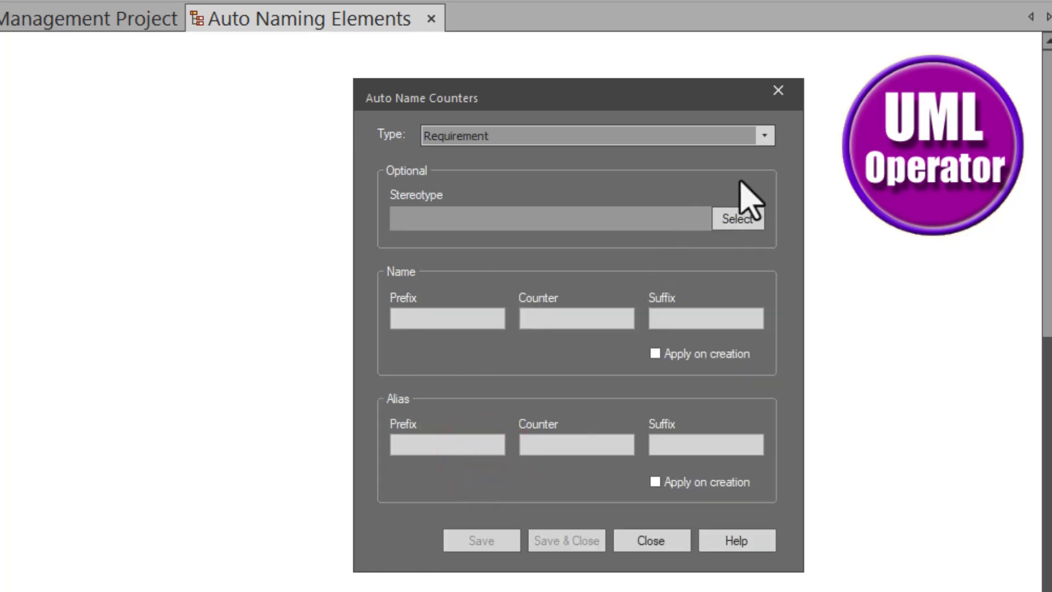
Step: Try enabling Apply on creation for the plain Requirement name and close the counter settings without saving
click(430, 320)
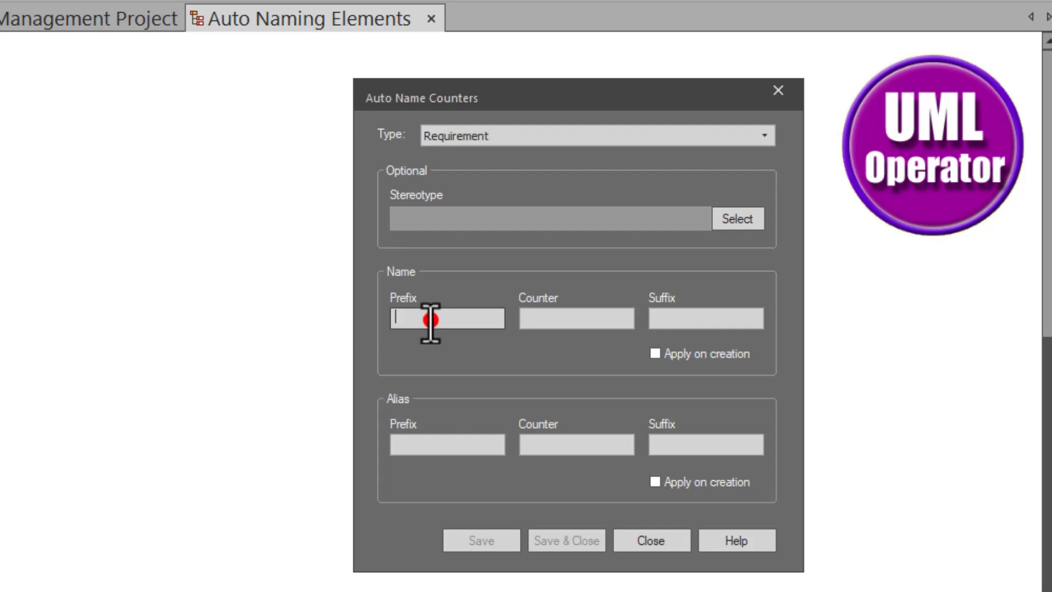
click(539, 321)
click(665, 319)
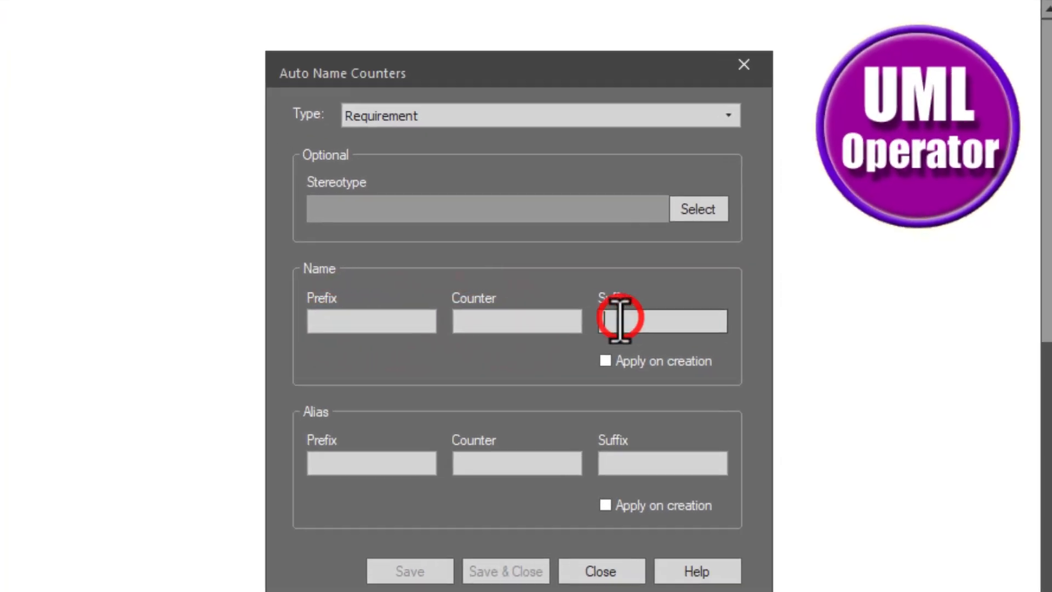
click(655, 353)
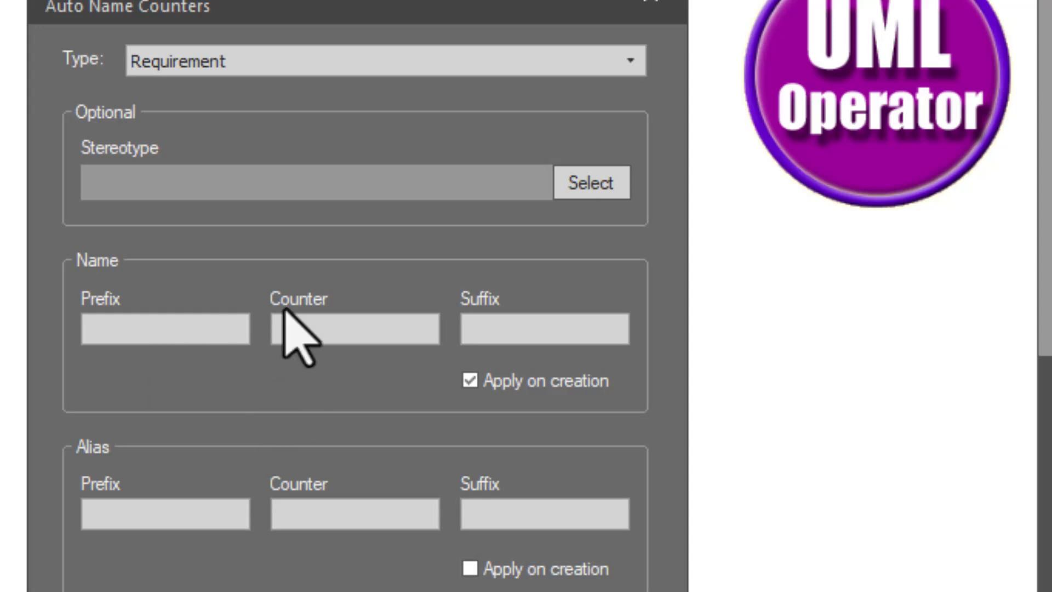
click(160, 460)
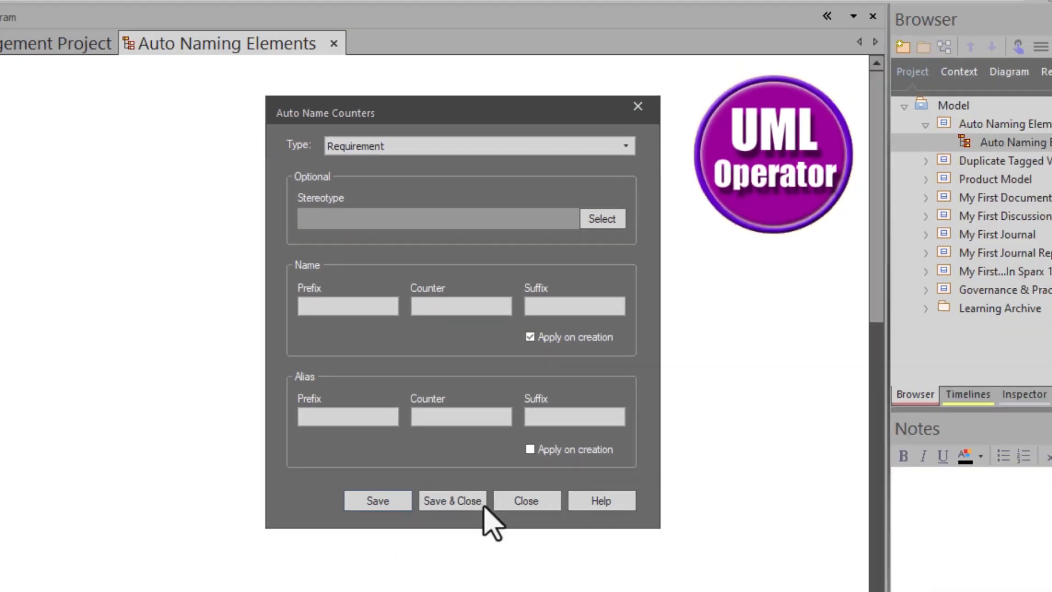
click(548, 408)
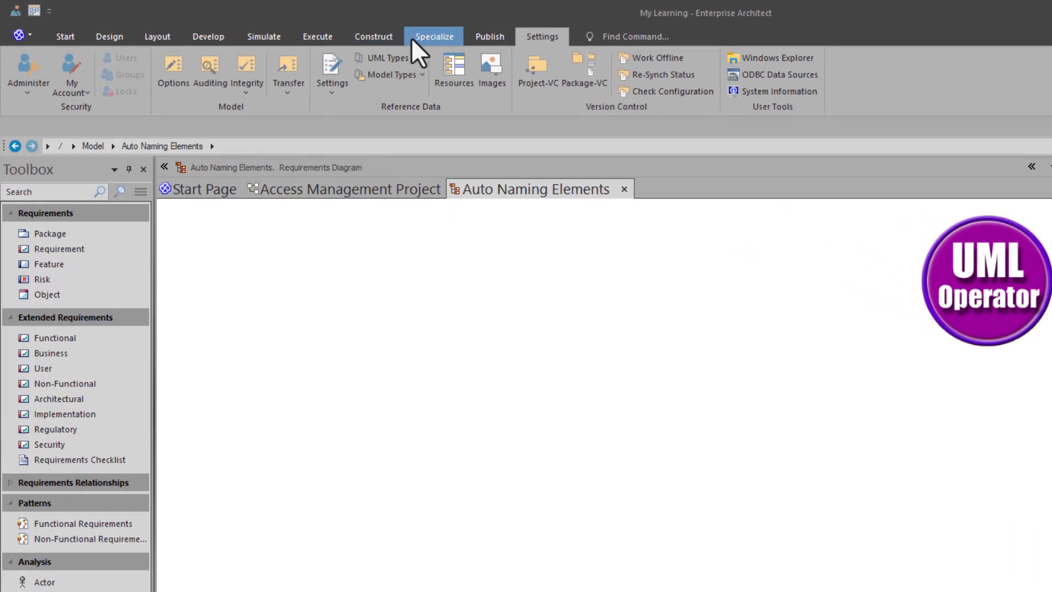
Step: Reopen the Auto Name Counters settings and set the type to Requirement
click(536, 35)
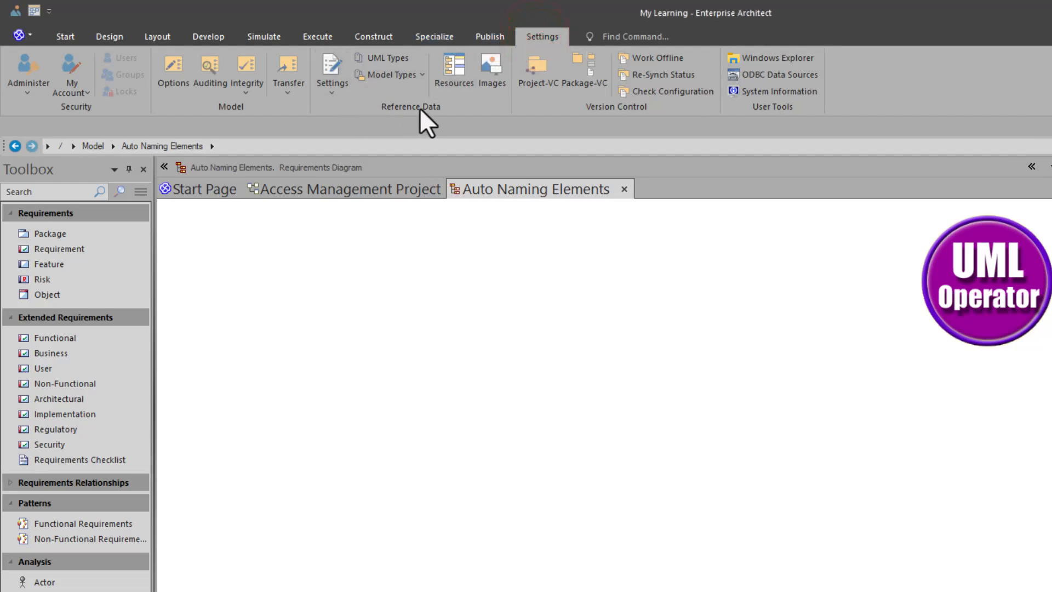
click(323, 93)
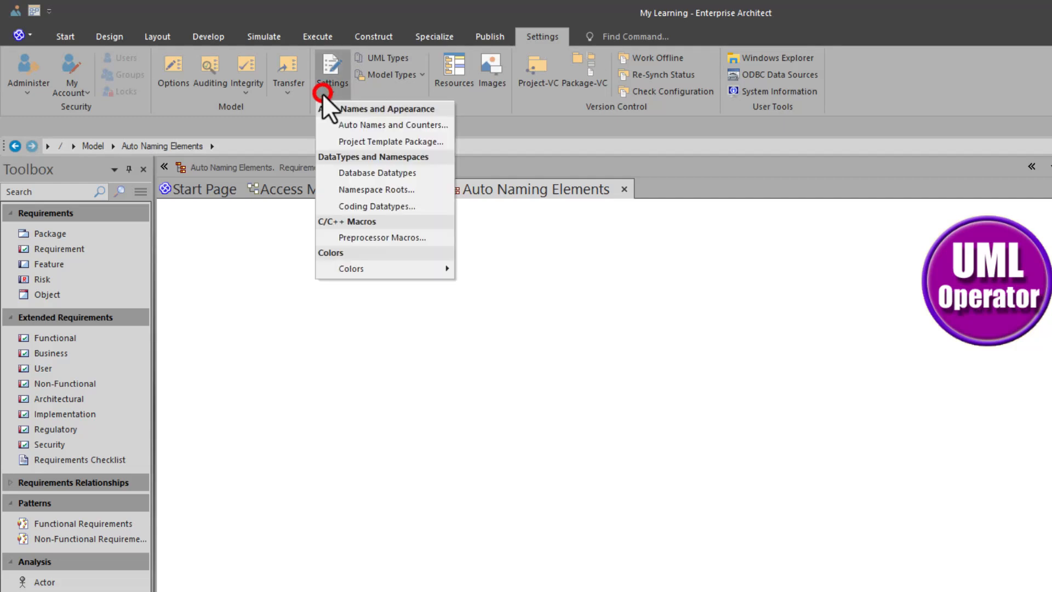
click(367, 124)
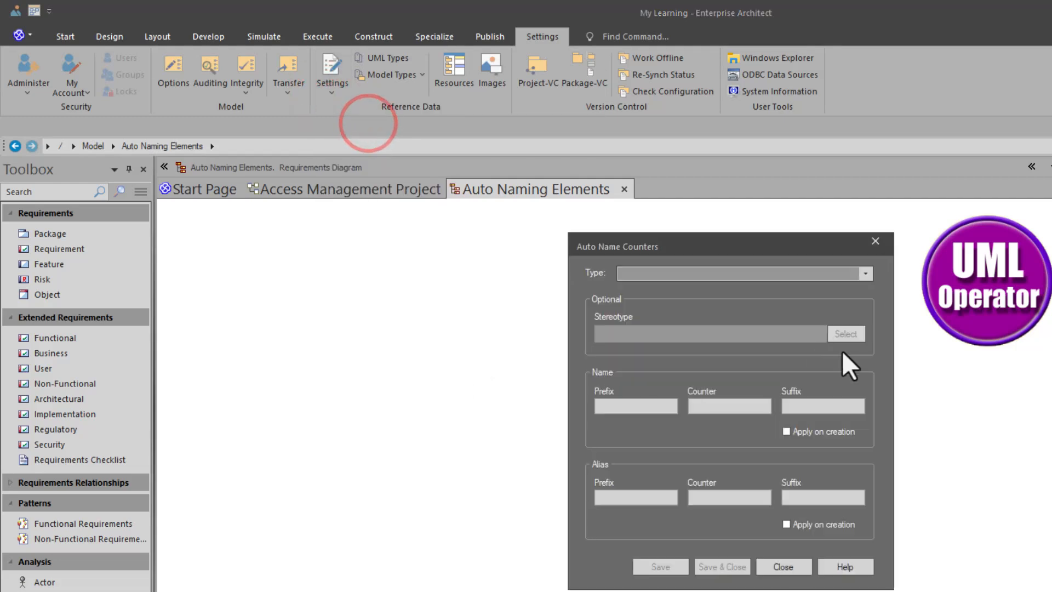
click(865, 273)
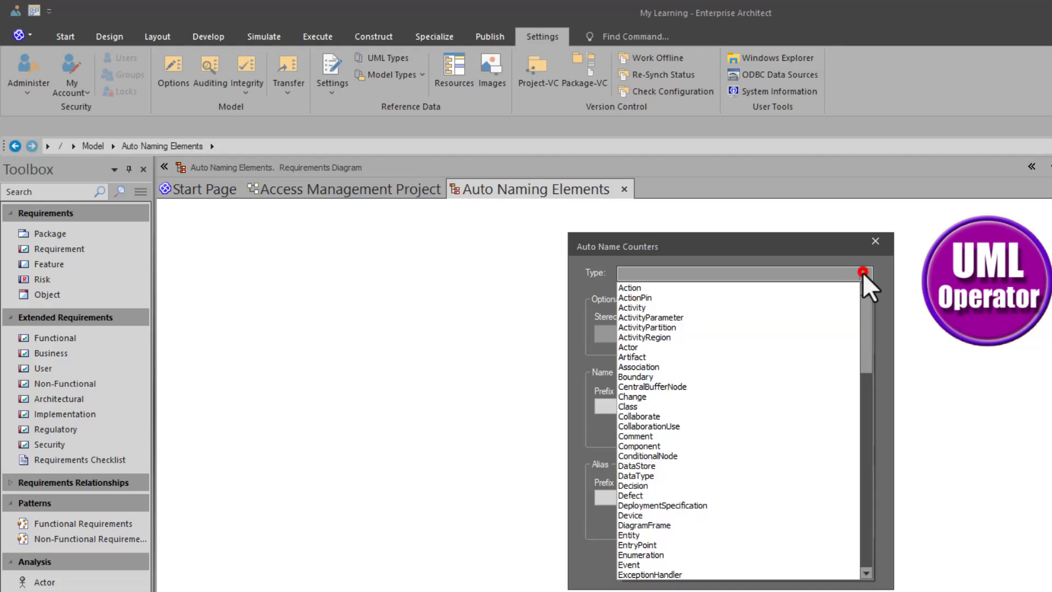
key(r)
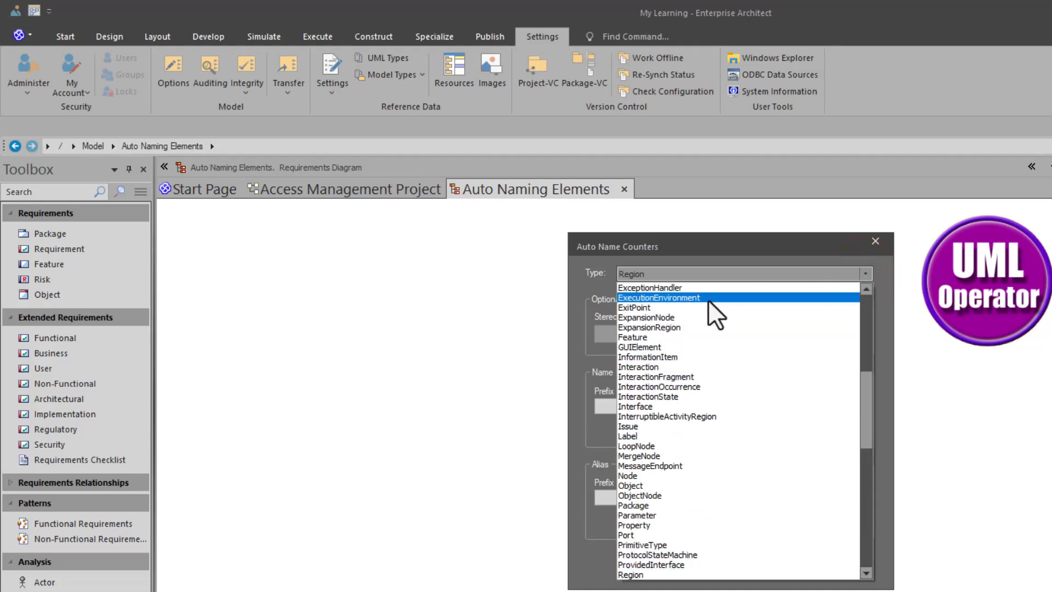
scroll(647, 564, down, 3)
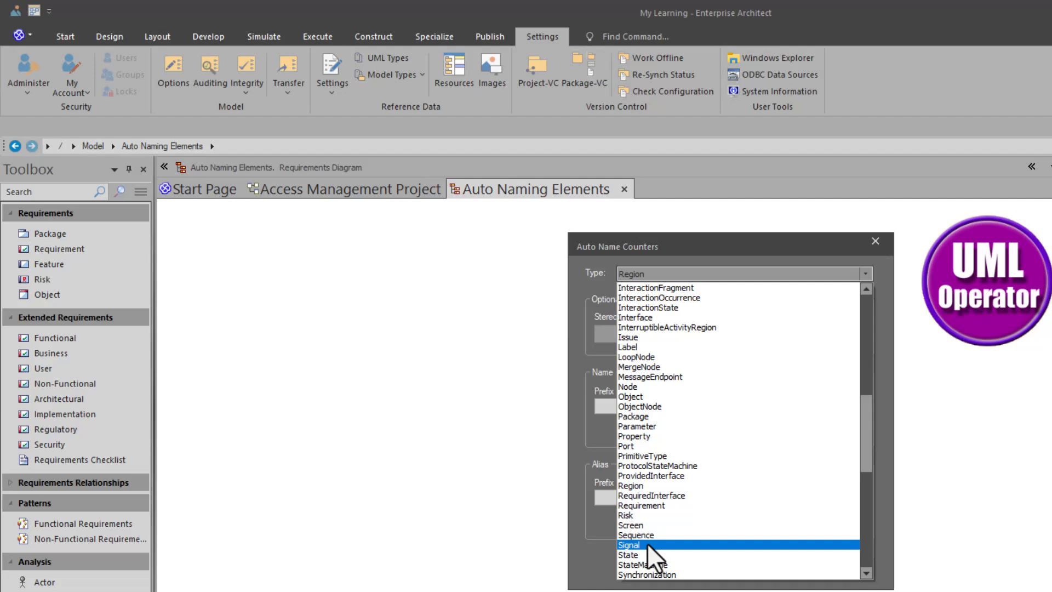
click(652, 508)
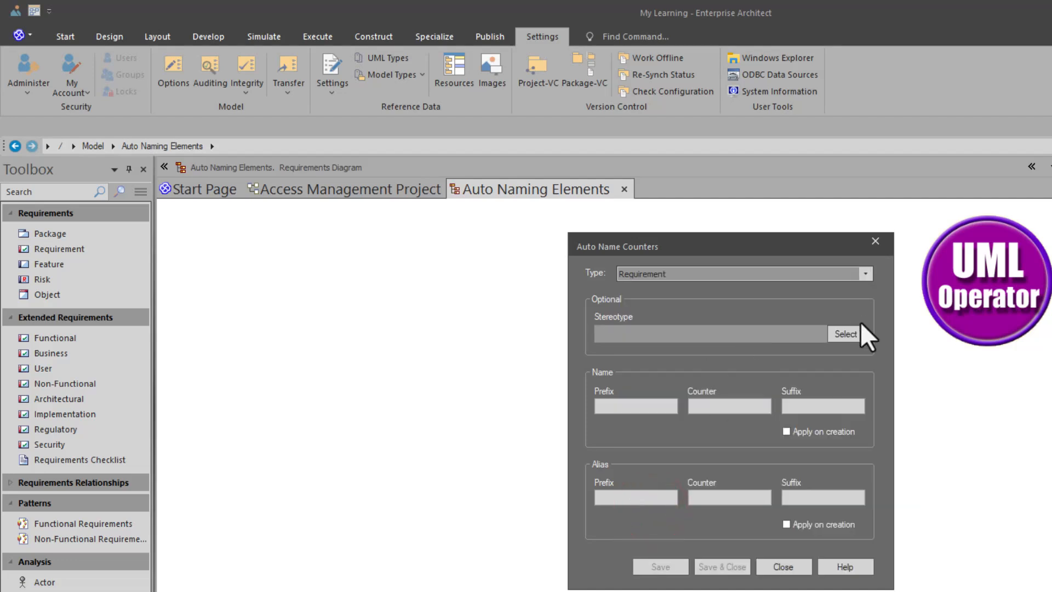
Step: Assign the BusinessRequirement stereotype from the EAREQ profile to the Requirement counter
click(845, 332)
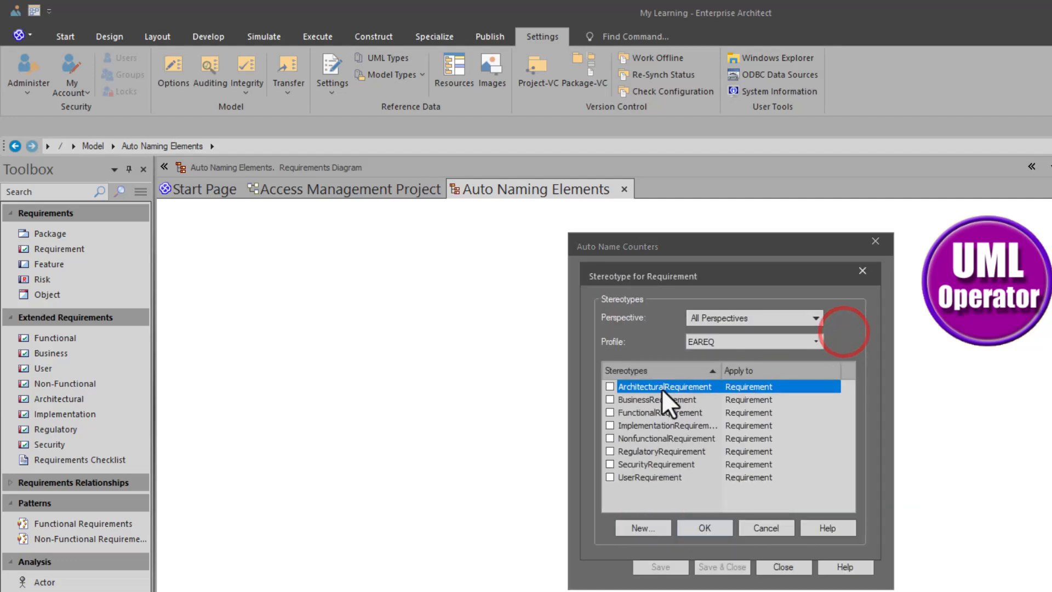
click(694, 340)
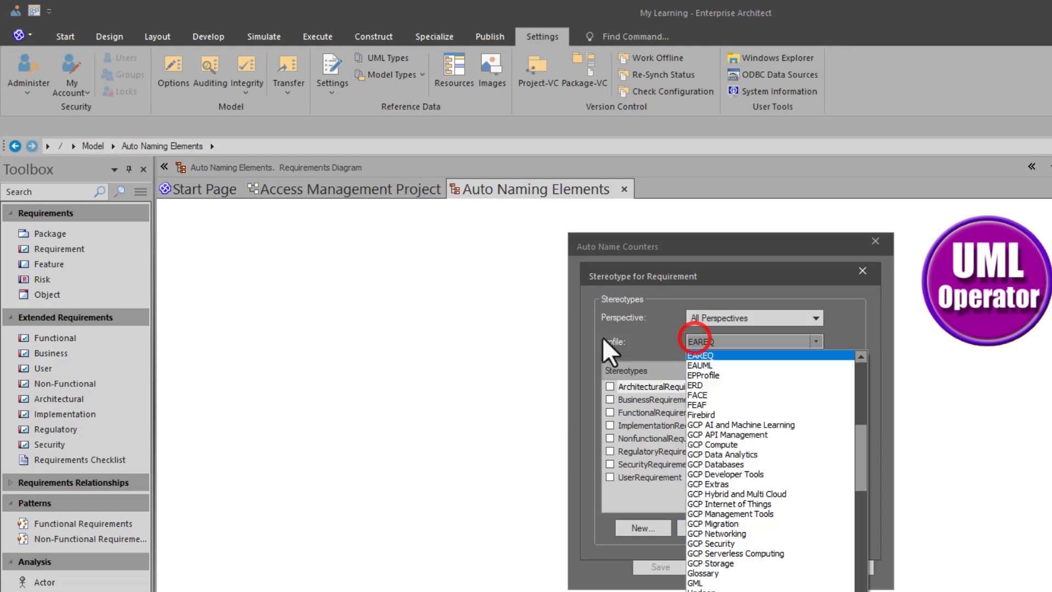
click(609, 400)
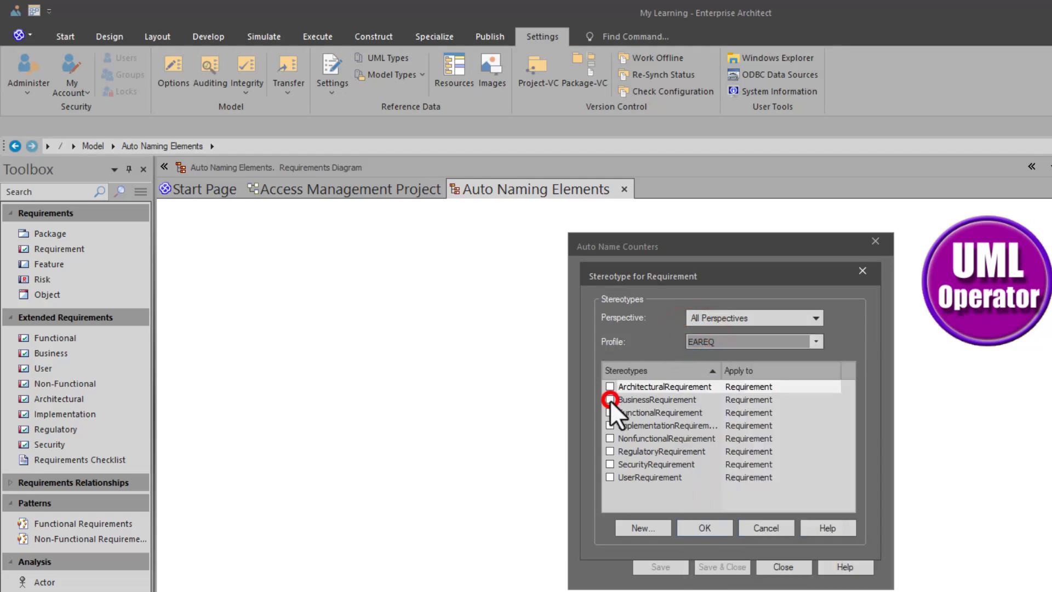
click(610, 400)
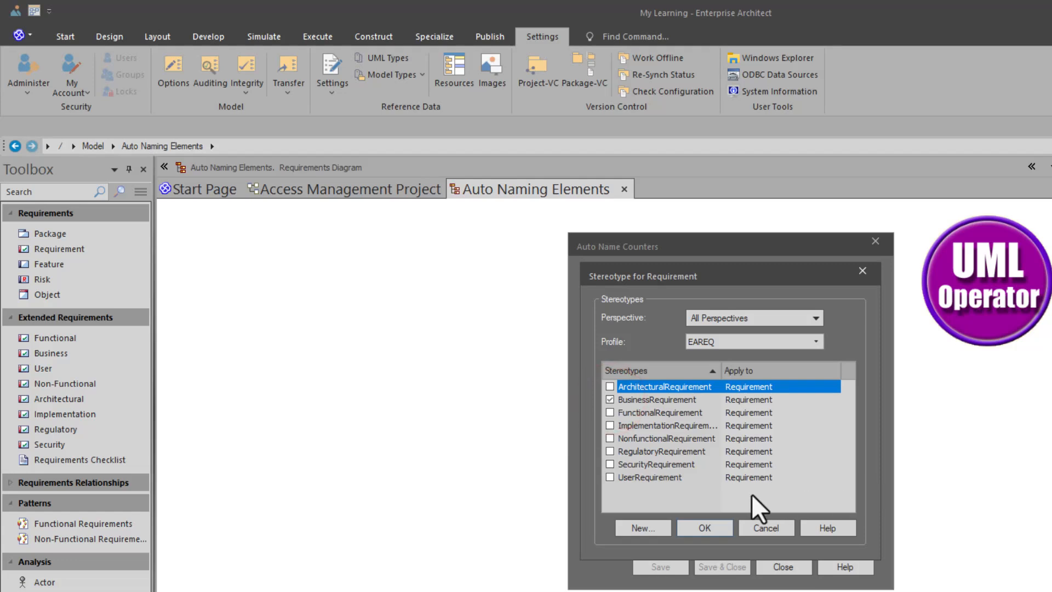
click(709, 527)
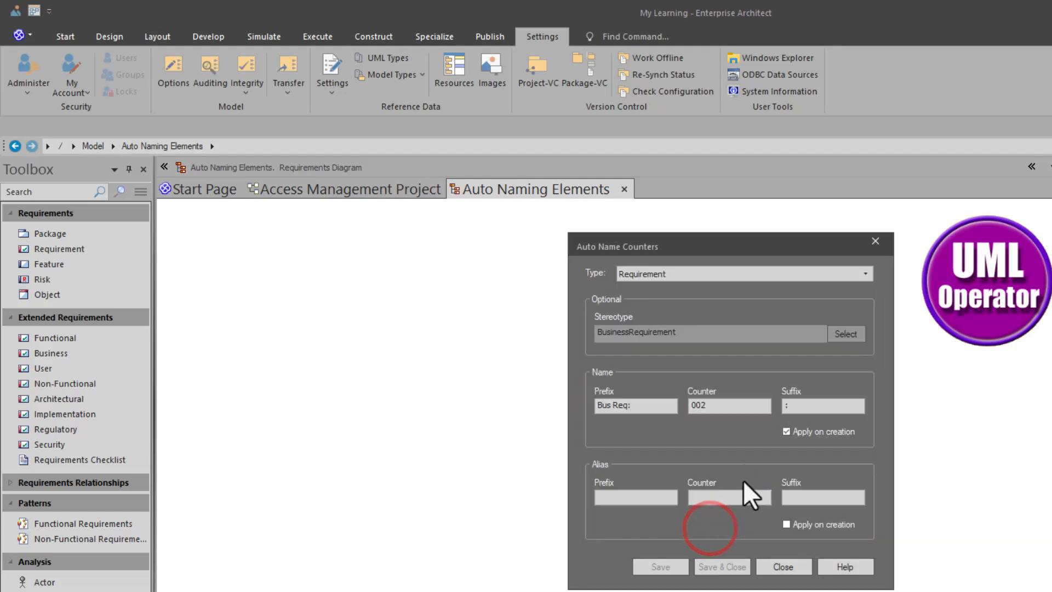
Step: Reset the BusinessRequirement name counter to 001, then save and close the counter settings
key(BackSpace)
text(1)
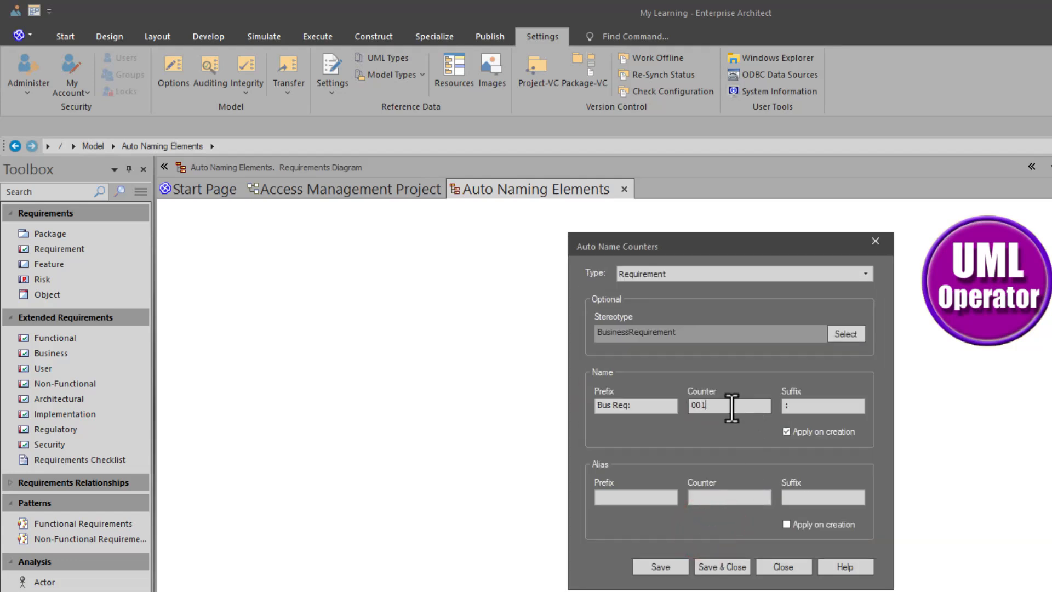
click(636, 407)
click(724, 405)
click(794, 406)
click(799, 432)
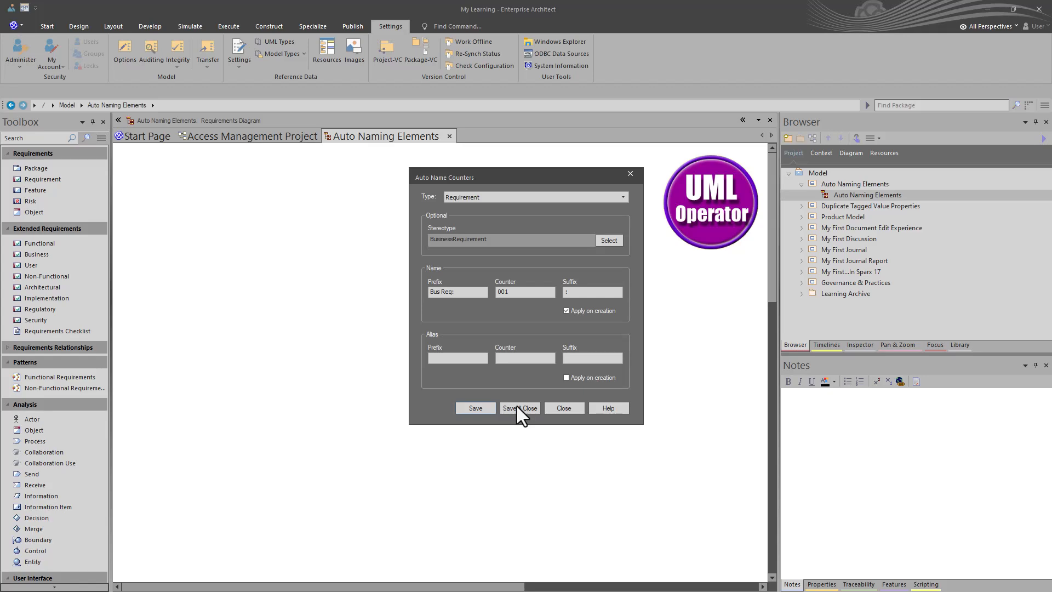
click(517, 408)
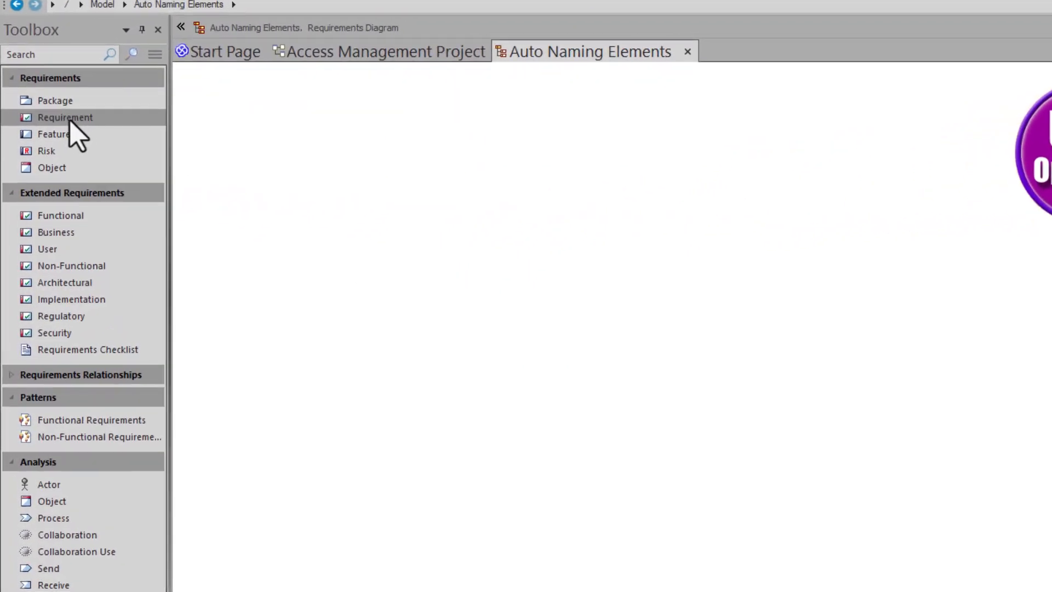
Step: Add a business requirement near the upper-left corner of the diagram and keep its automatically generated name
click(70, 121)
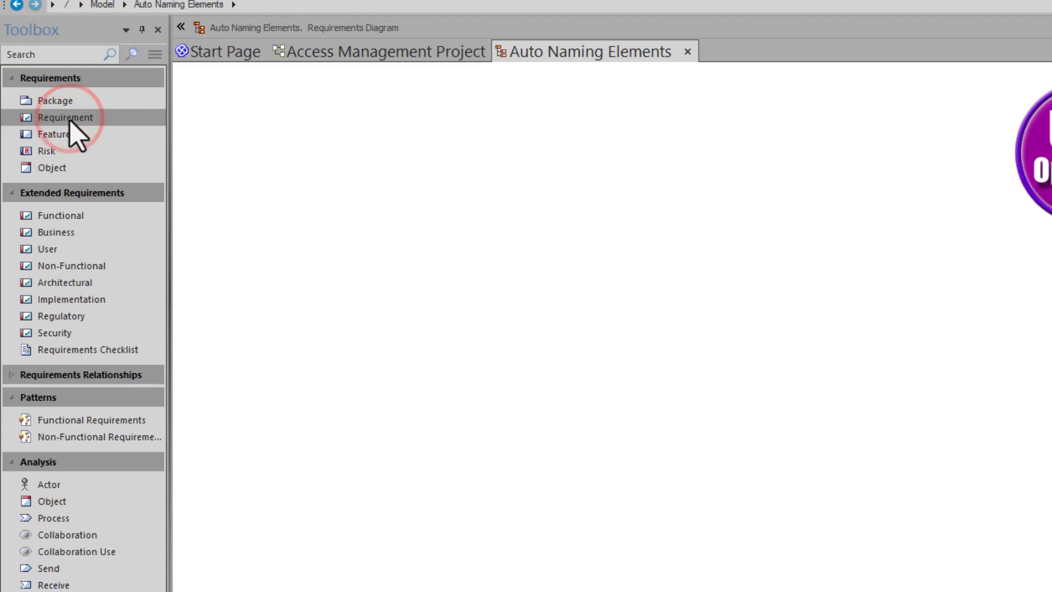
click(61, 236)
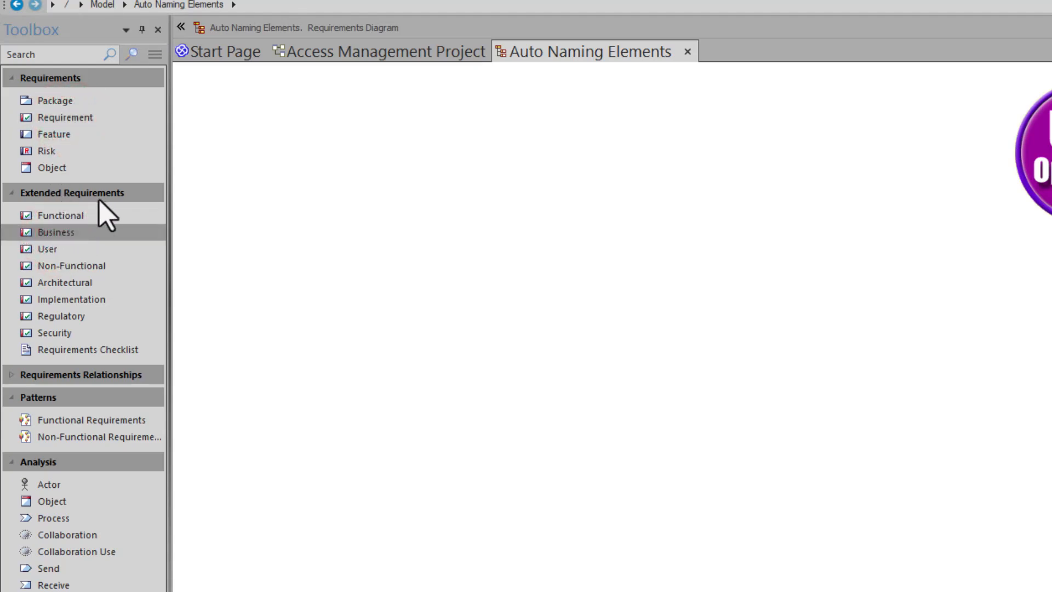
drag(68, 237, 255, 149)
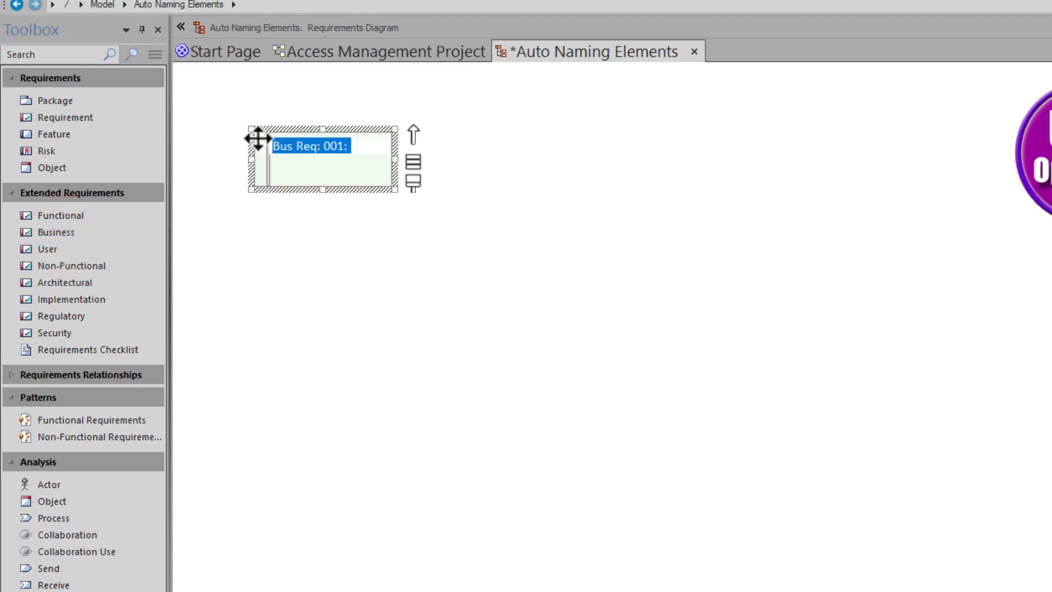
click(321, 227)
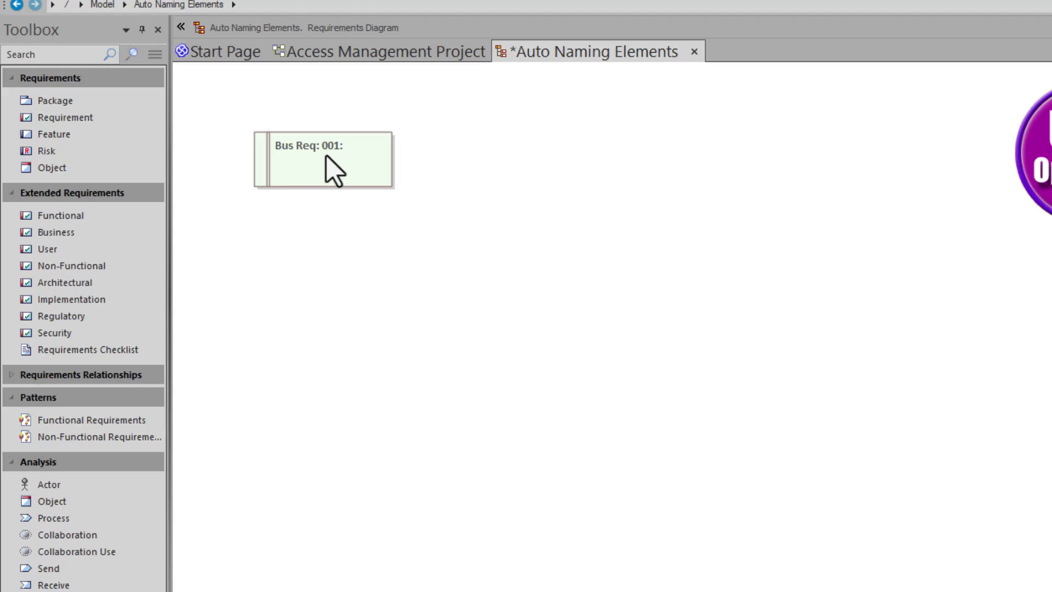
click(354, 149)
click(354, 147)
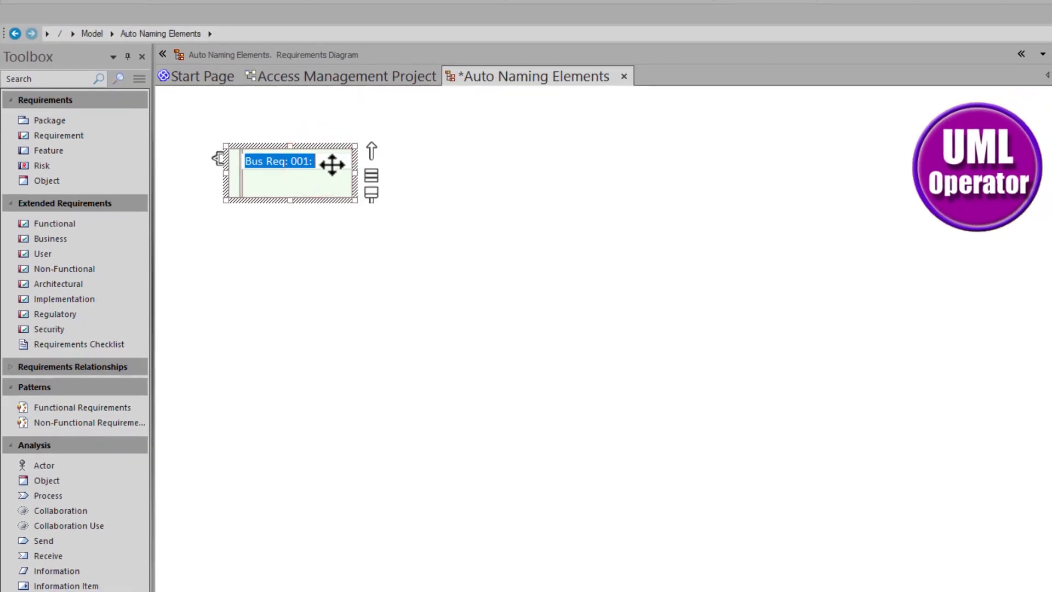
click(365, 263)
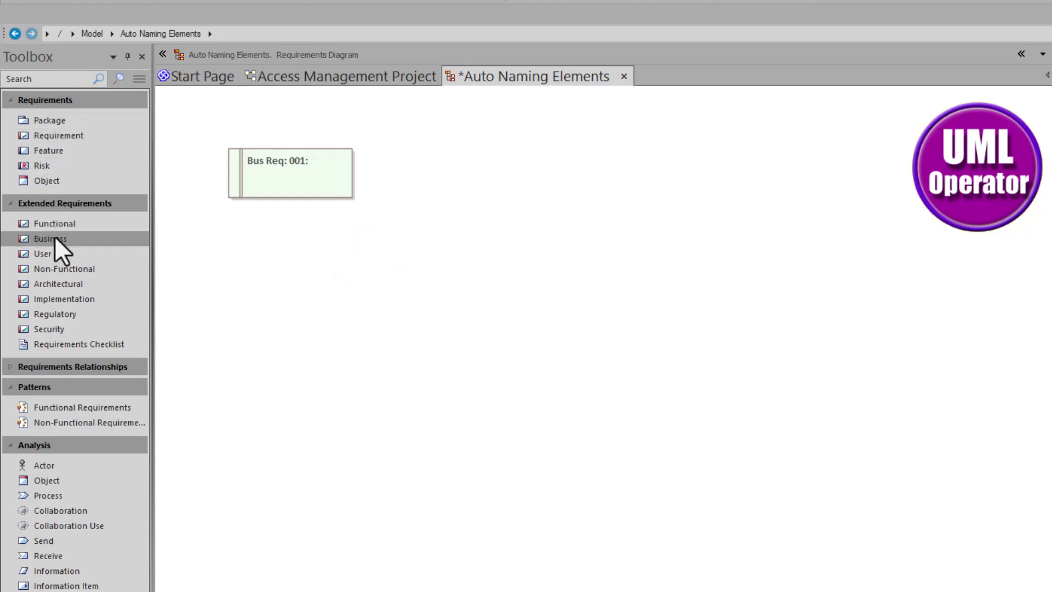
Step: Add two more business requirements, stepping diagonally down and right from the first one
drag(51, 243, 280, 229)
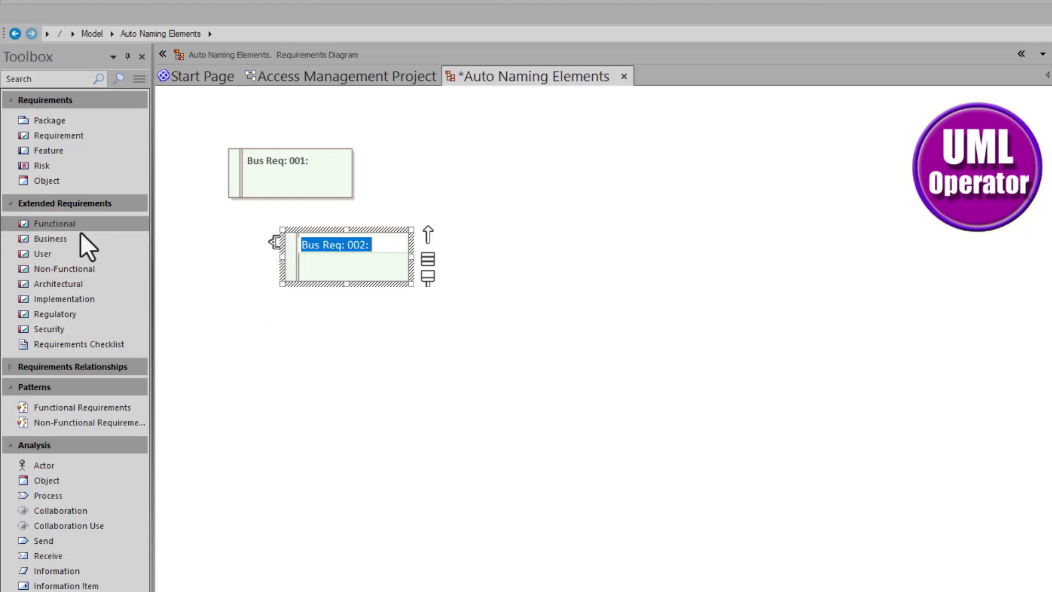
drag(78, 234, 363, 313)
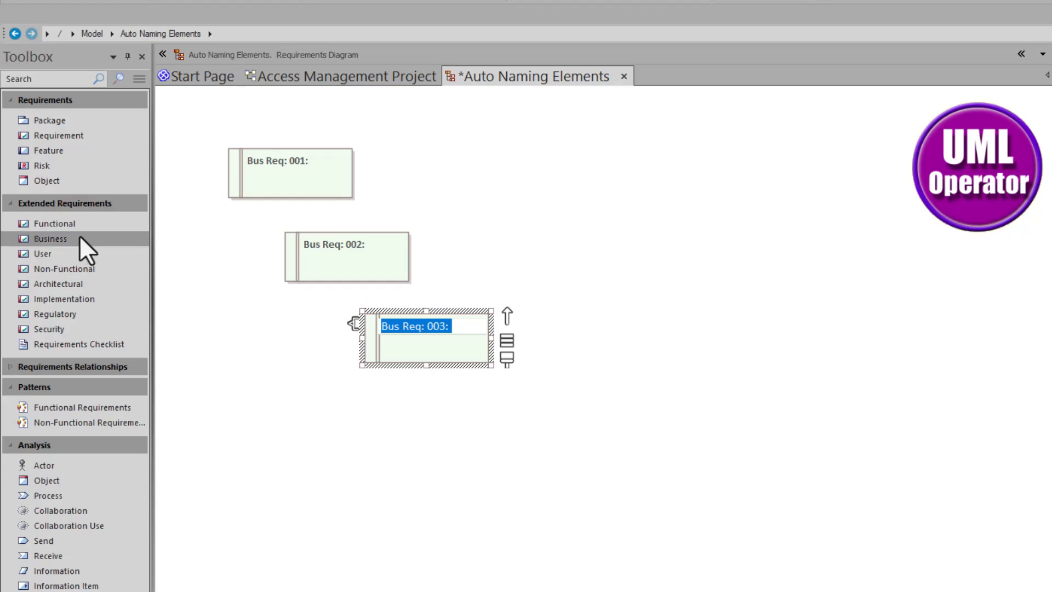
Step: Add a functional requirement to the right of the business requirements and a feature below it
click(66, 225)
click(541, 160)
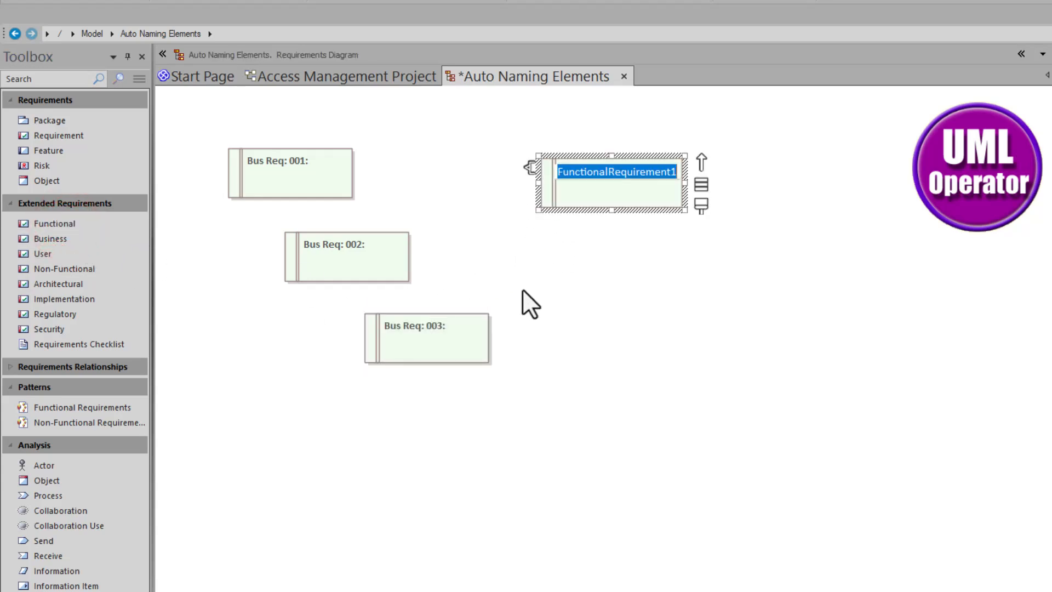
click(577, 311)
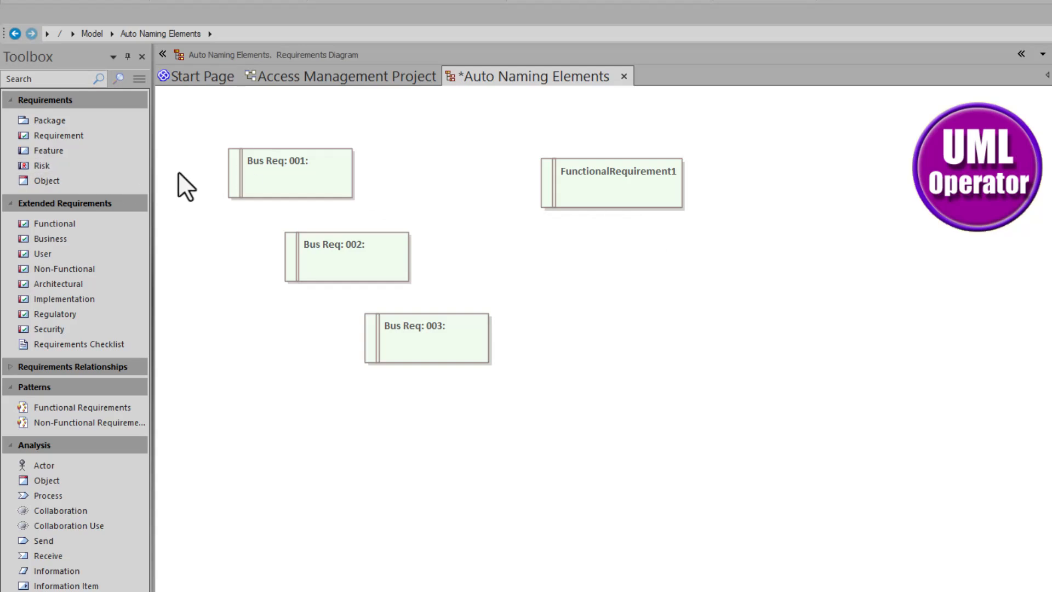
click(53, 152)
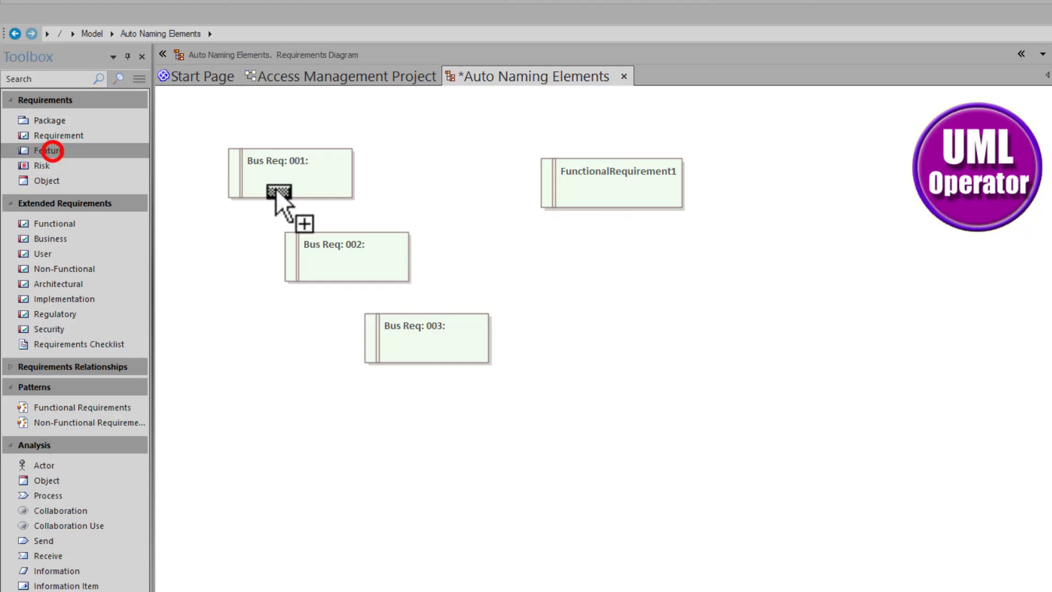
click(567, 242)
click(647, 324)
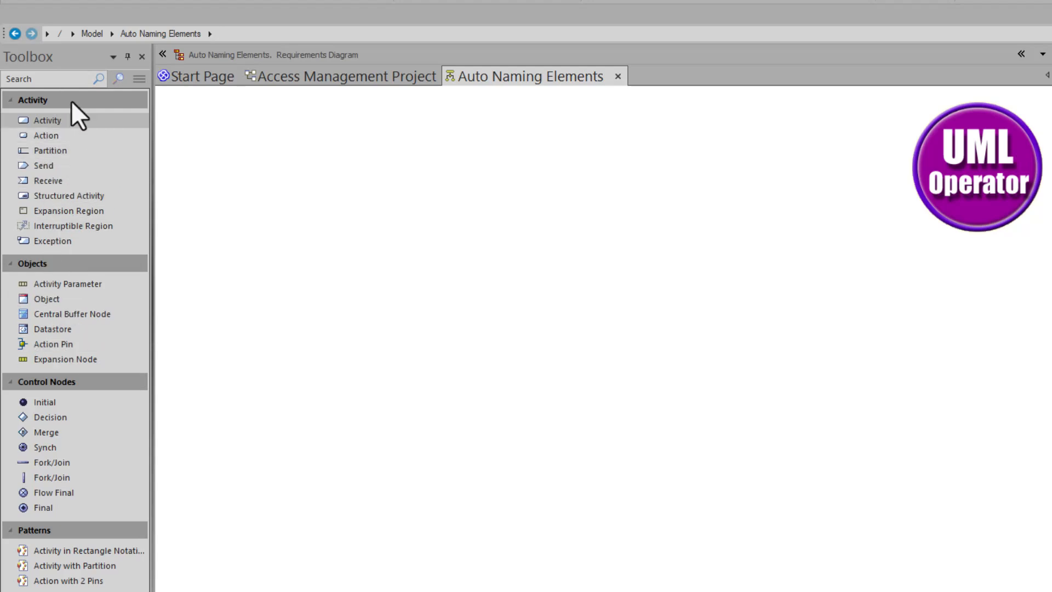
Step: Reopen the Auto Name Counters settings and set the type to Activity
click(394, 199)
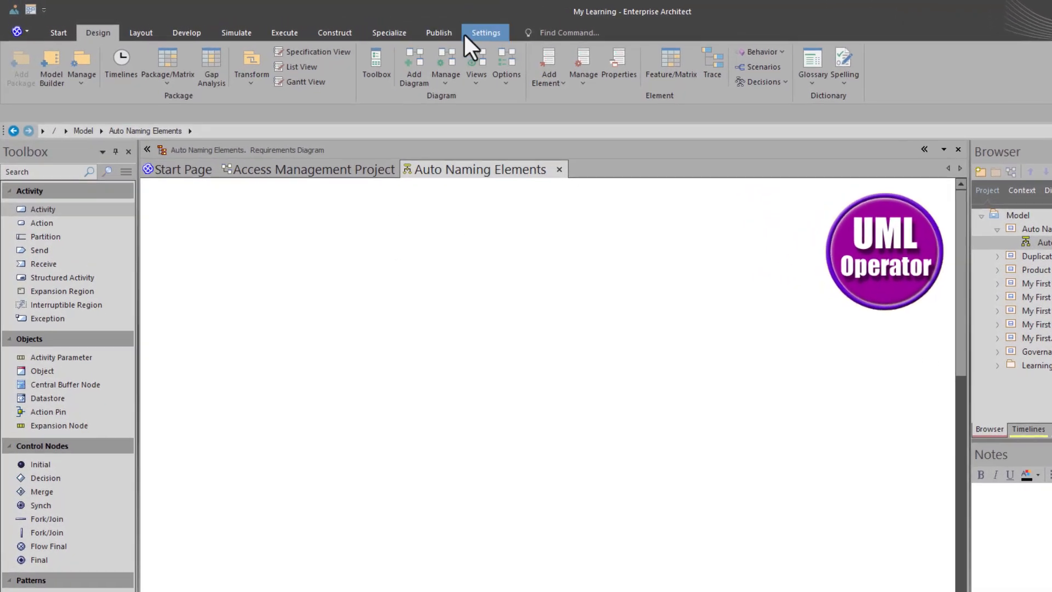
click(387, 25)
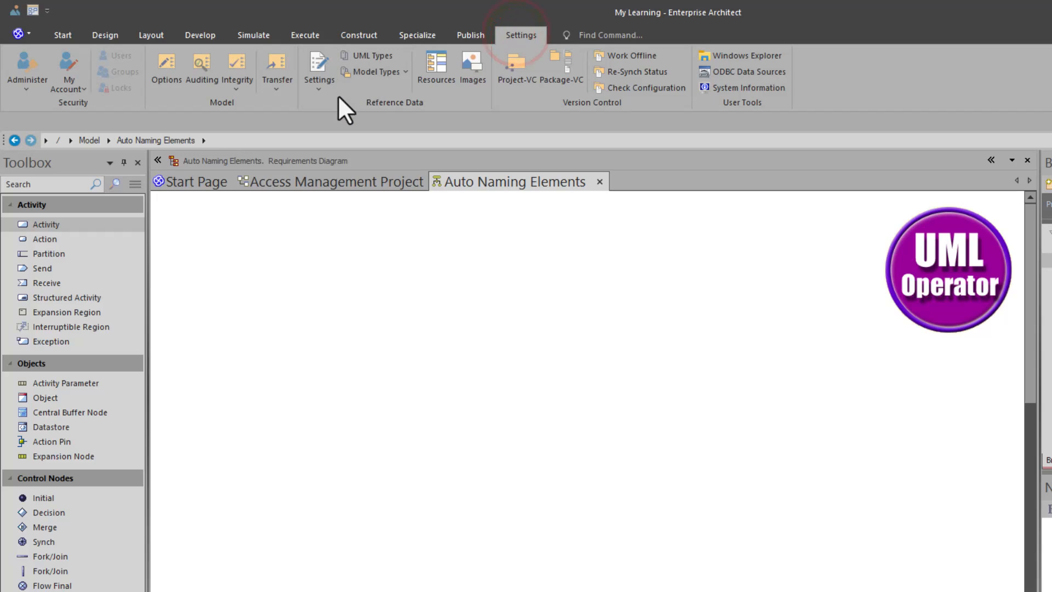
click(324, 87)
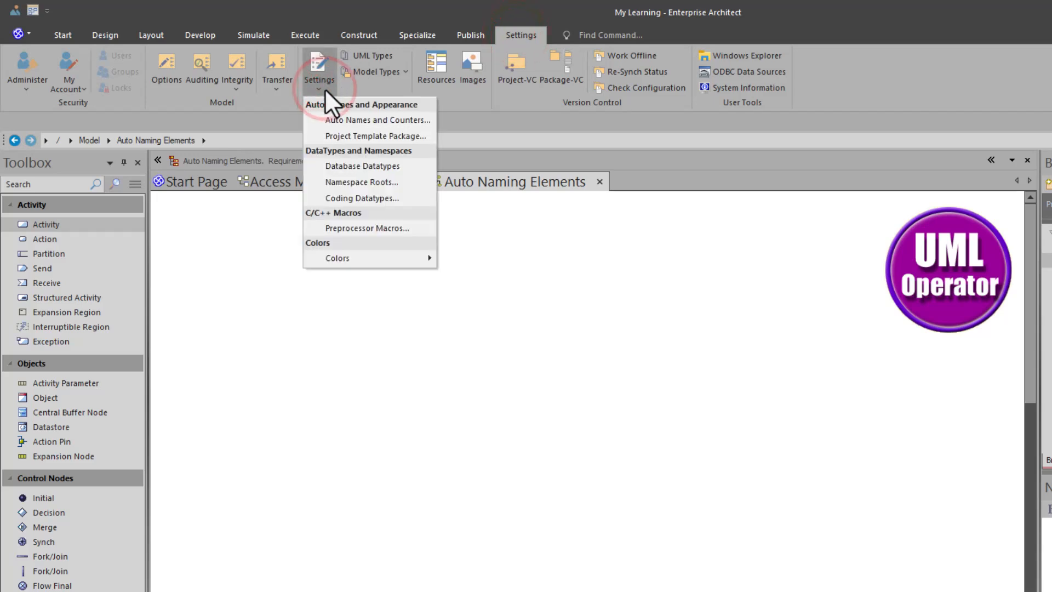
click(333, 121)
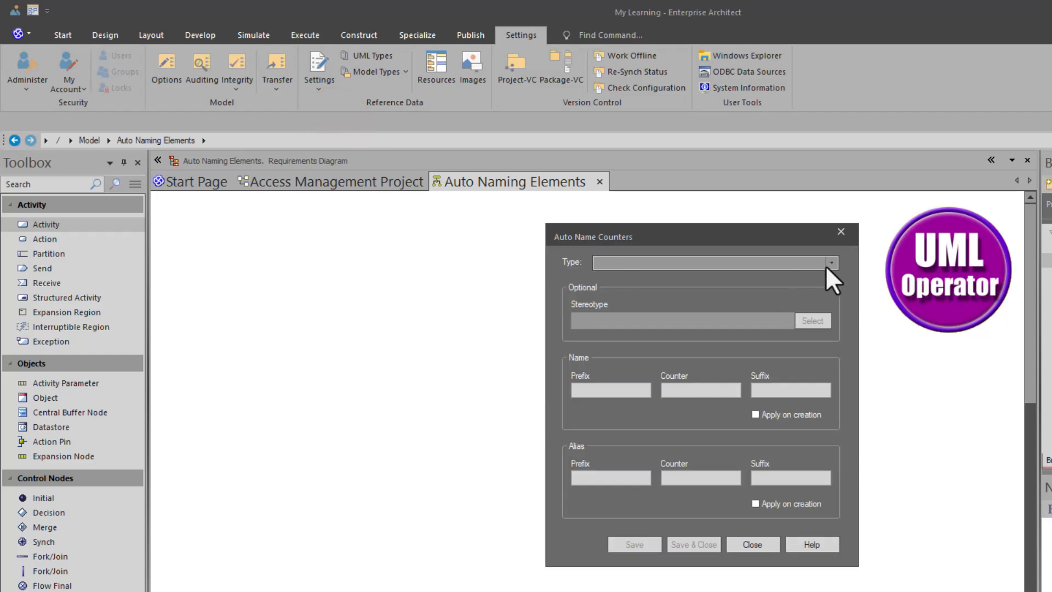
click(831, 262)
click(626, 294)
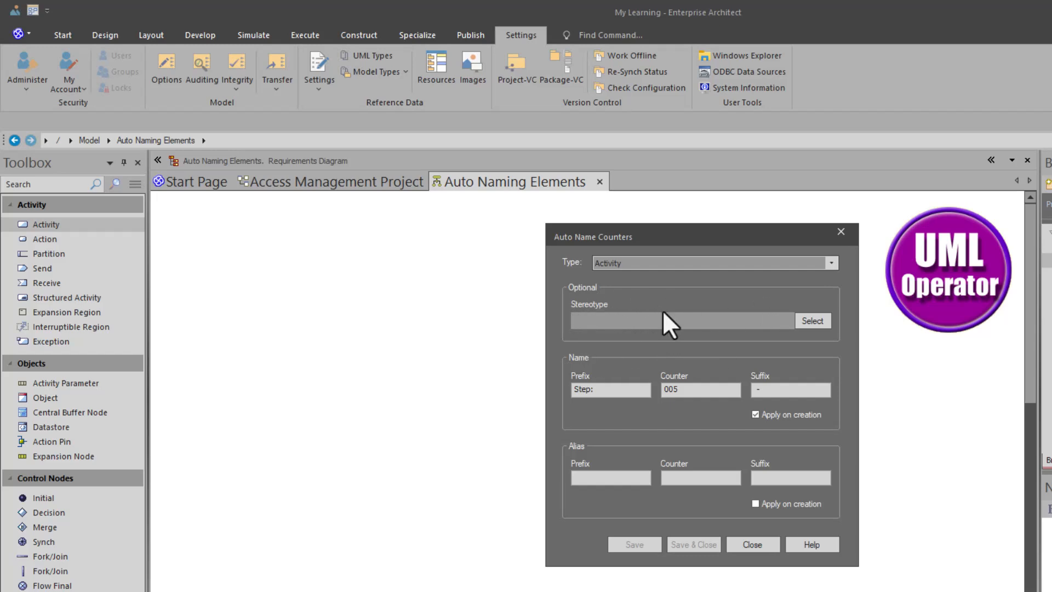
Step: Reset the Activity name counter to 001 with Apply on creation enabled, then save and close the counter settings
click(593, 390)
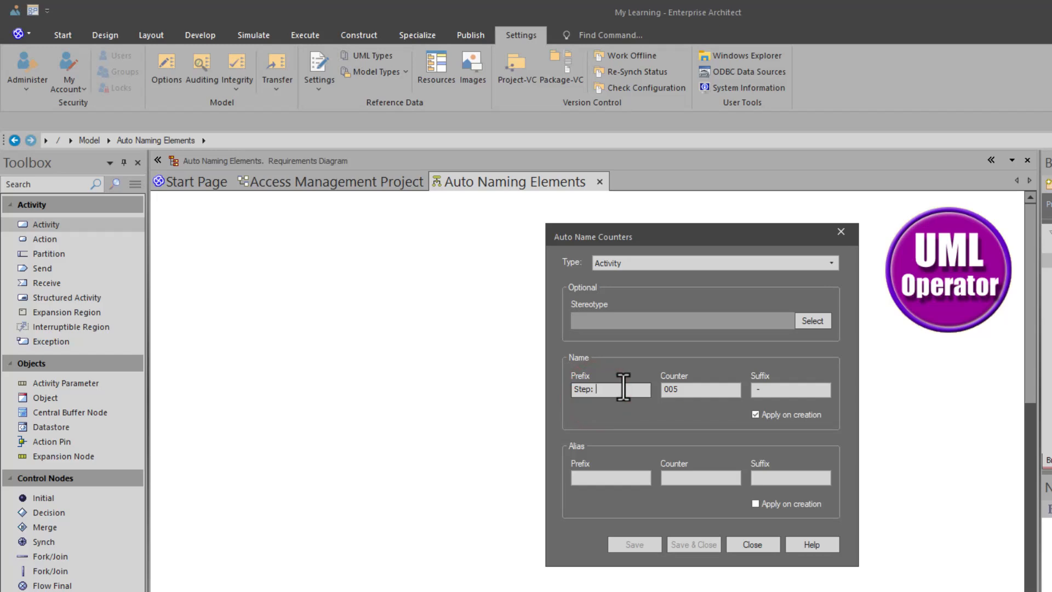
click(690, 392)
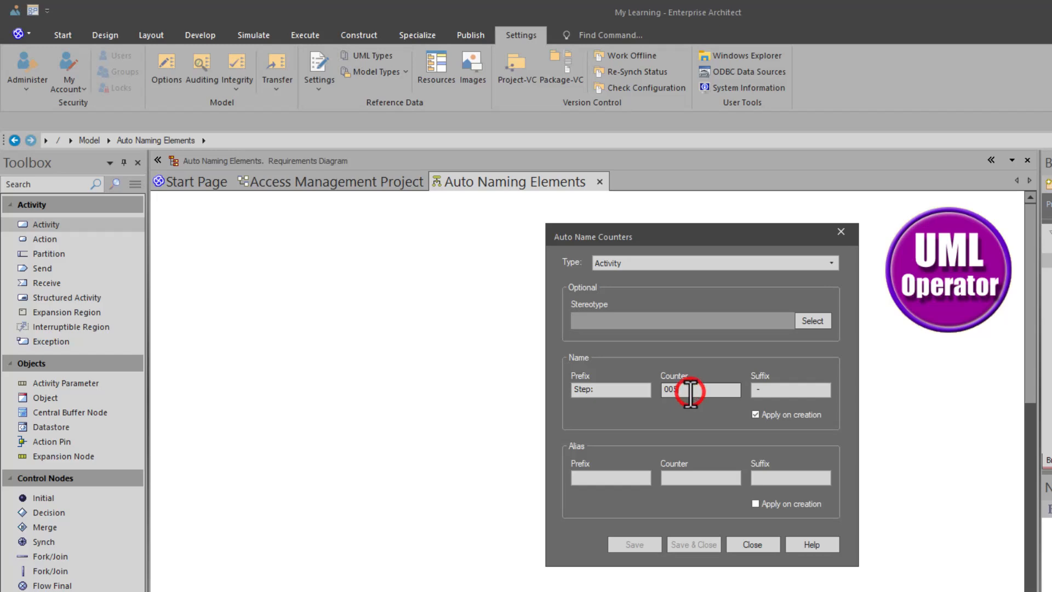
key(BackSpace)
text(1)
click(769, 389)
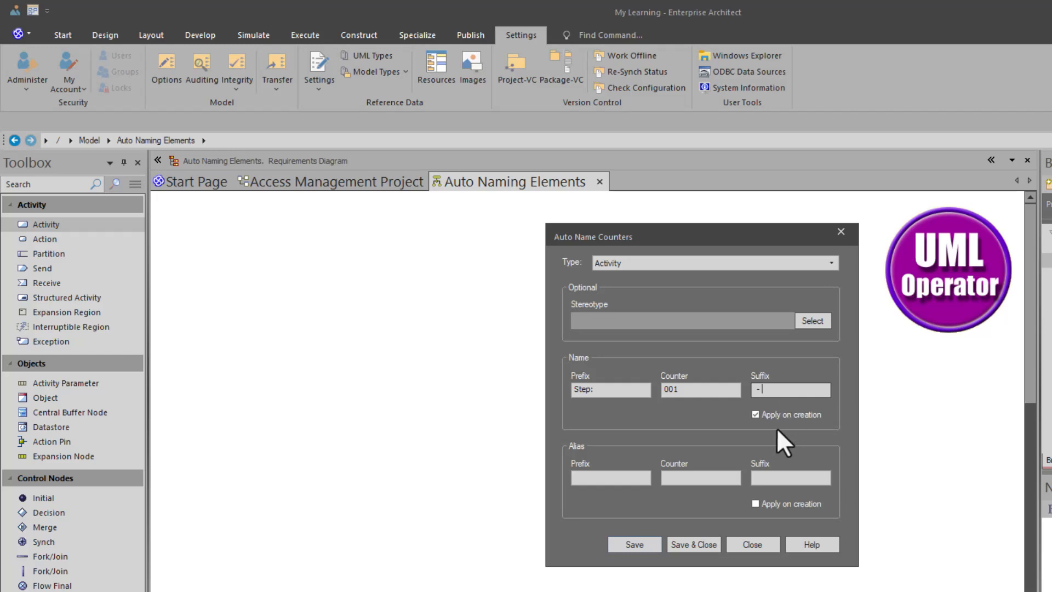
click(774, 416)
click(771, 414)
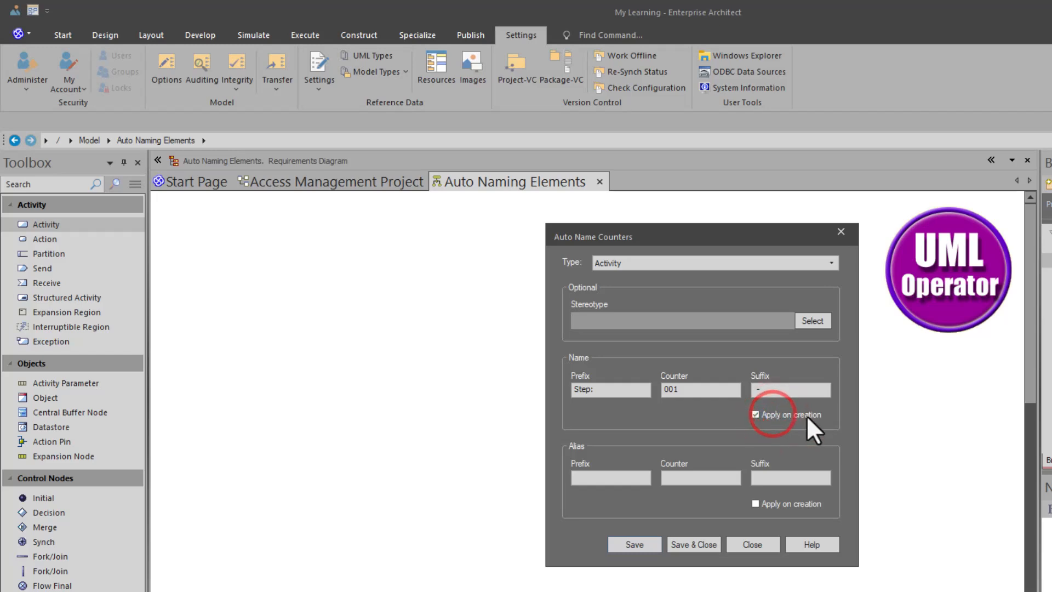
click(683, 542)
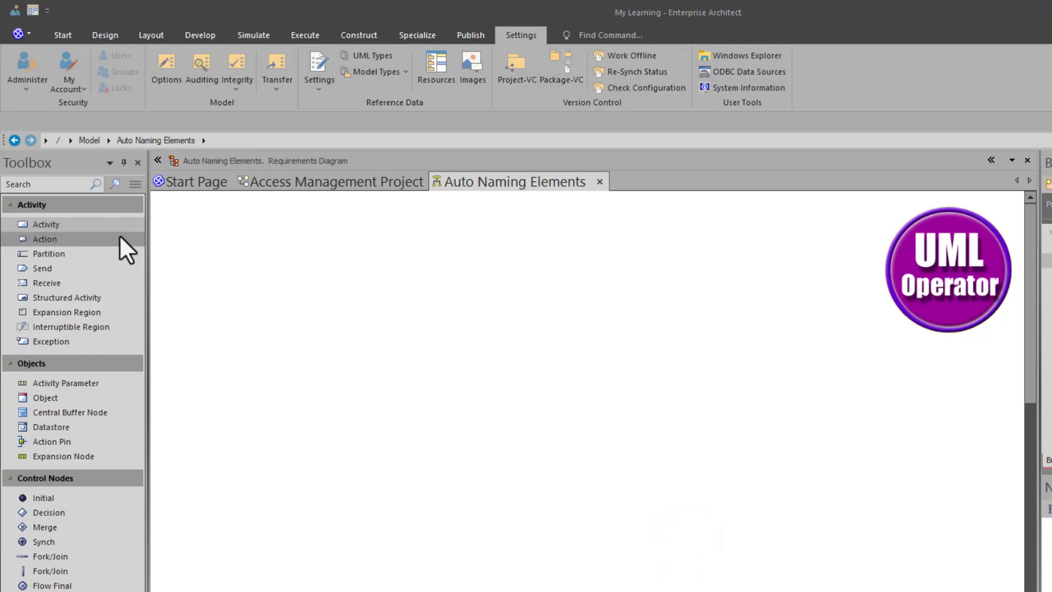
Step: Add five activities to the diagram in a descending diagonal from the upper left to the lower right
click(72, 226)
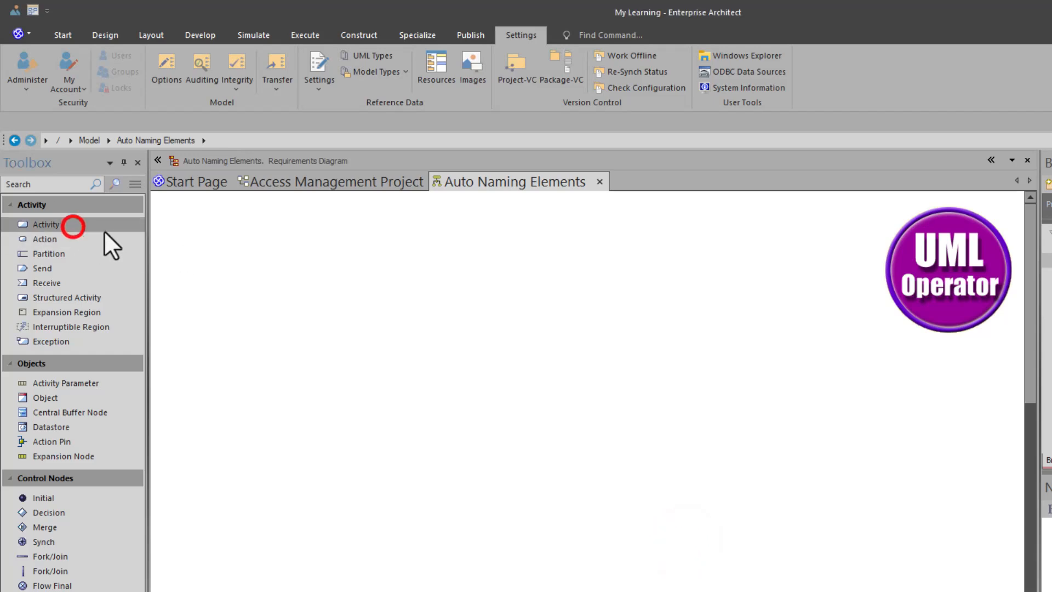
click(249, 235)
click(356, 366)
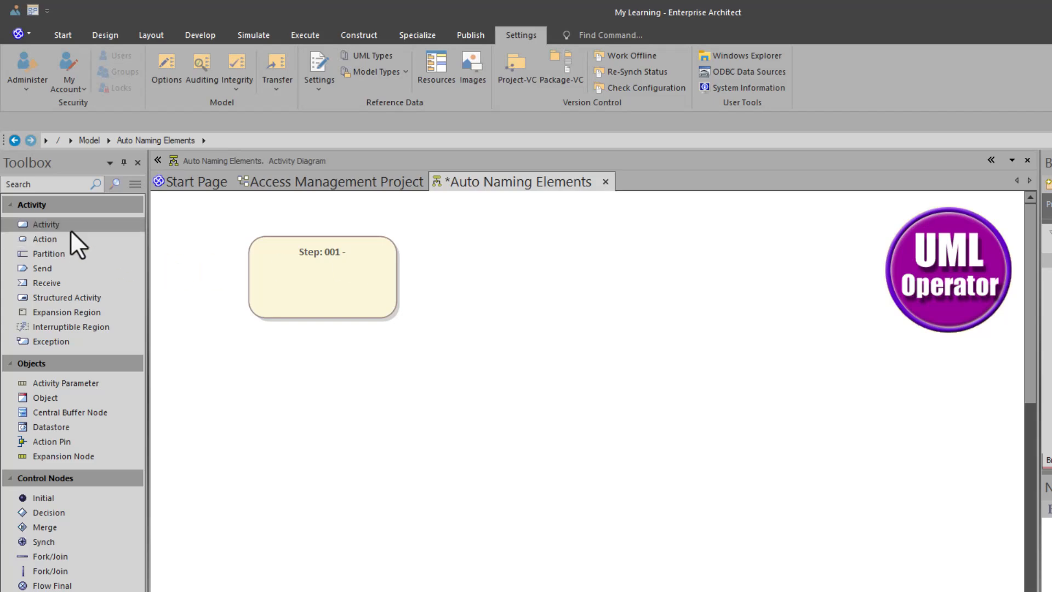
drag(70, 229, 310, 335)
drag(67, 230, 480, 444)
drag(90, 226, 601, 550)
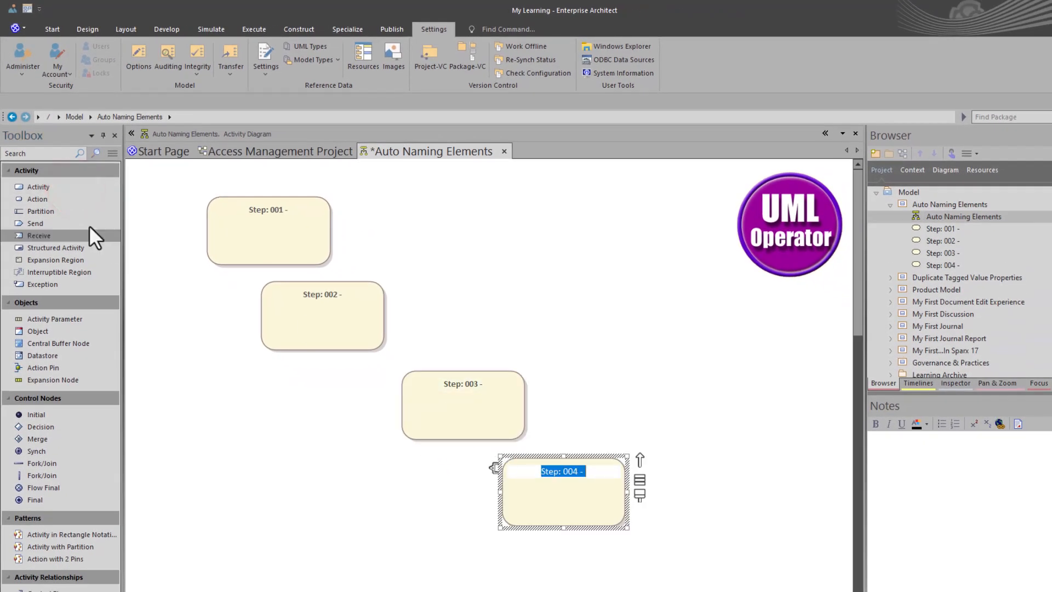
drag(38, 189, 619, 538)
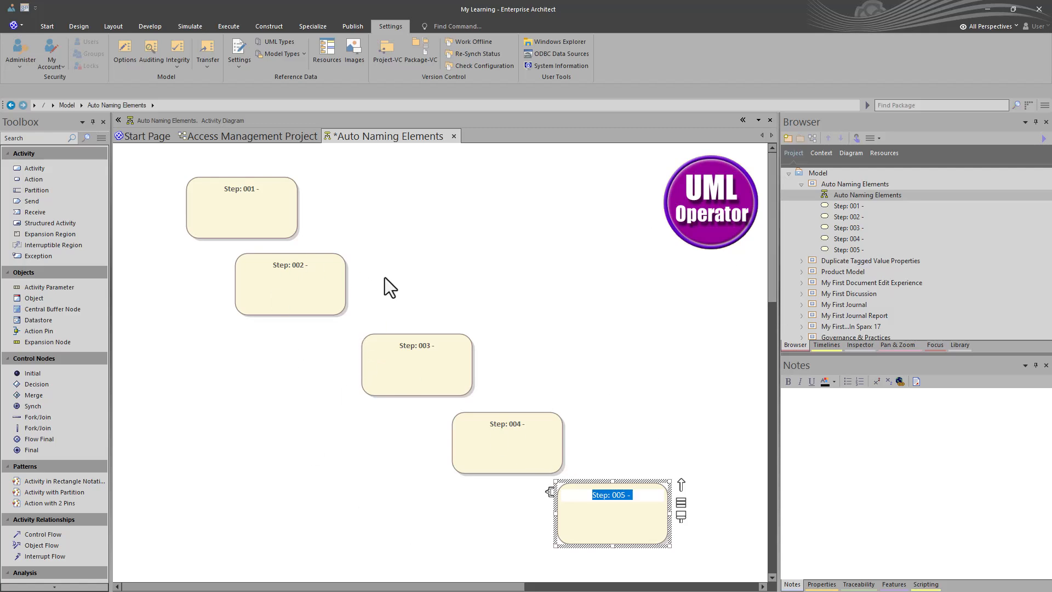
Step: Arrange the activities in two rows, Steps 001 to 003 above 004 and 005, and shift the whole group slightly down and right
drag(273, 212, 221, 210)
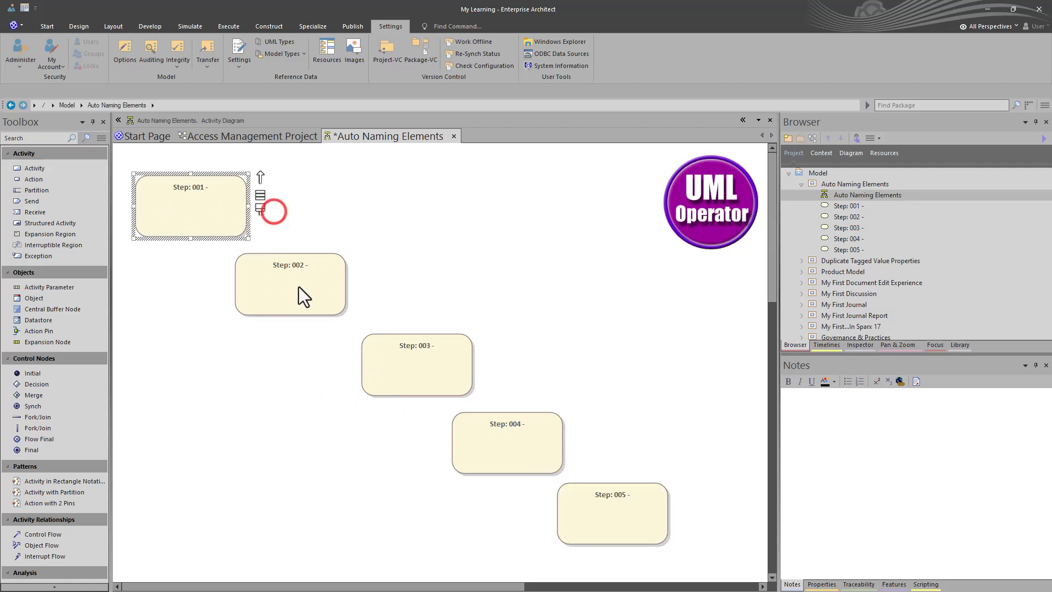
drag(303, 295, 366, 219)
drag(438, 376, 523, 222)
mouse_move(520, 447)
mouse_down()
mouse_move(342, 383)
mouse_move(181, 307)
mouse_move(201, 304)
mouse_up()
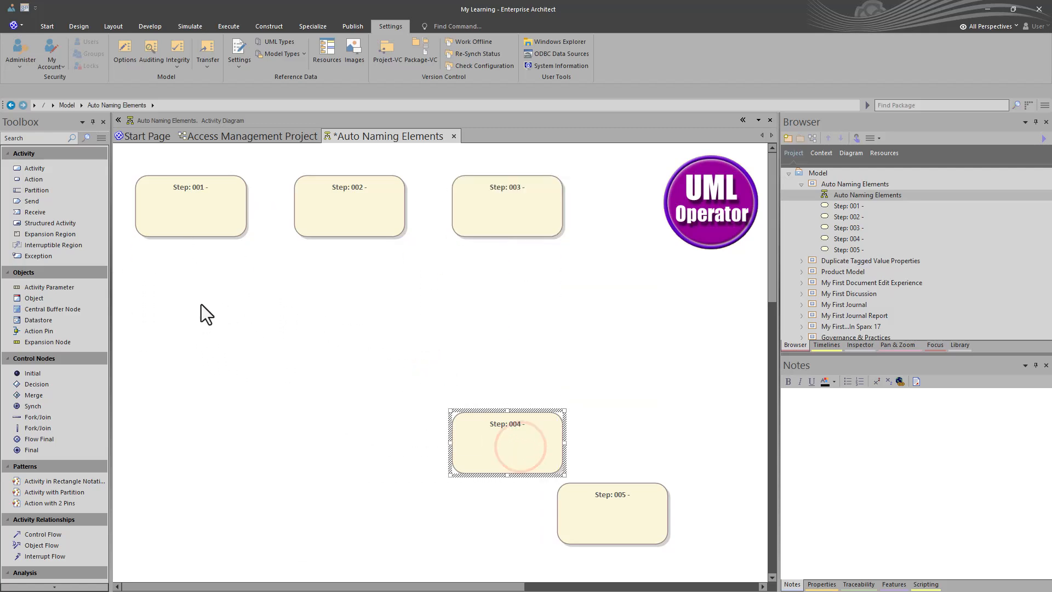
click(629, 514)
drag(629, 515, 360, 298)
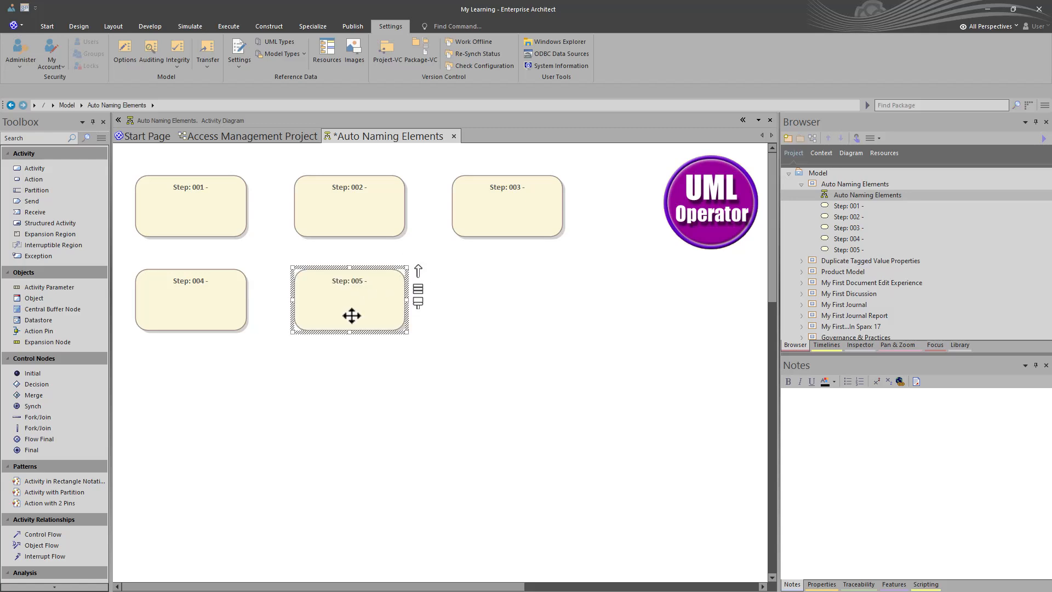
mouse_move(510, 381)
mouse_down()
mouse_move(190, 209)
mouse_move(112, 199)
mouse_up()
click(162, 196)
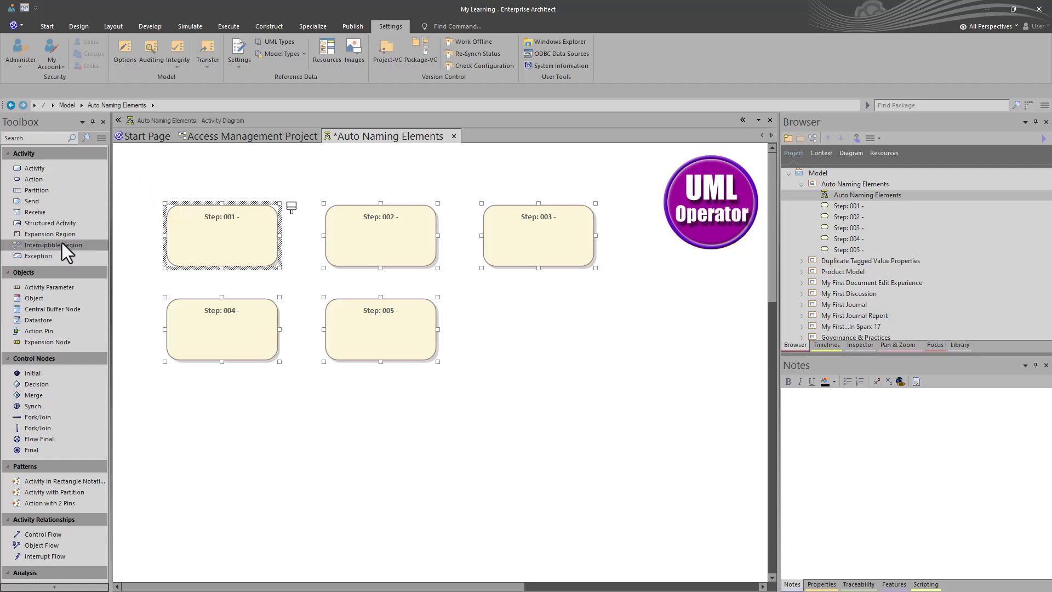
Step: Add an initial node above and left of the first activity and a final node to the right of the fifth
click(49, 375)
click(140, 166)
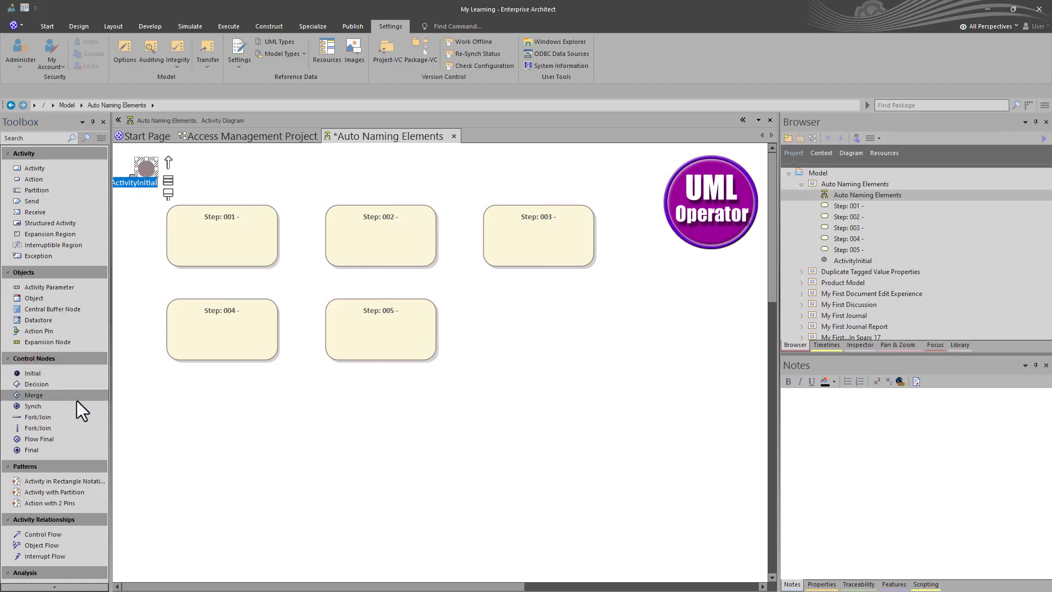
click(38, 449)
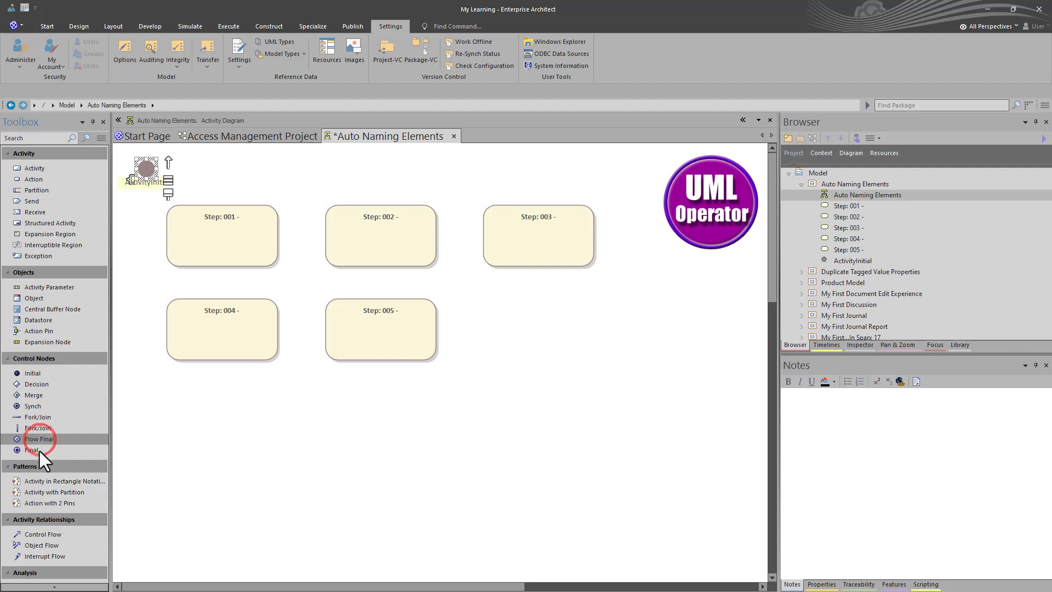
click(548, 345)
click(422, 431)
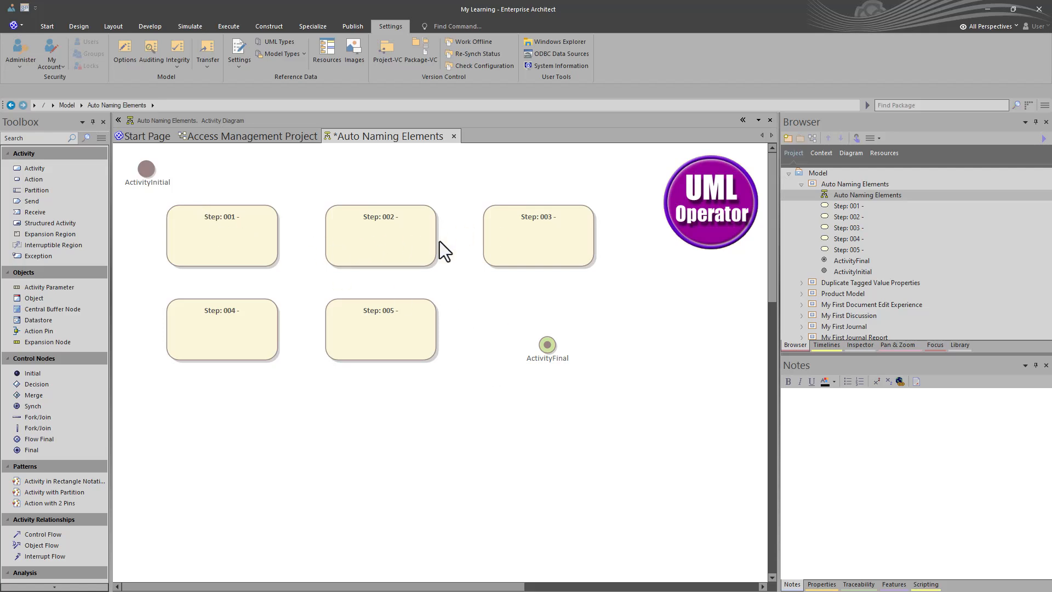
Step: Append "My Activity" to the name of the Step 001 activity in its properties and deselect it on the diagram
double_click(250, 252)
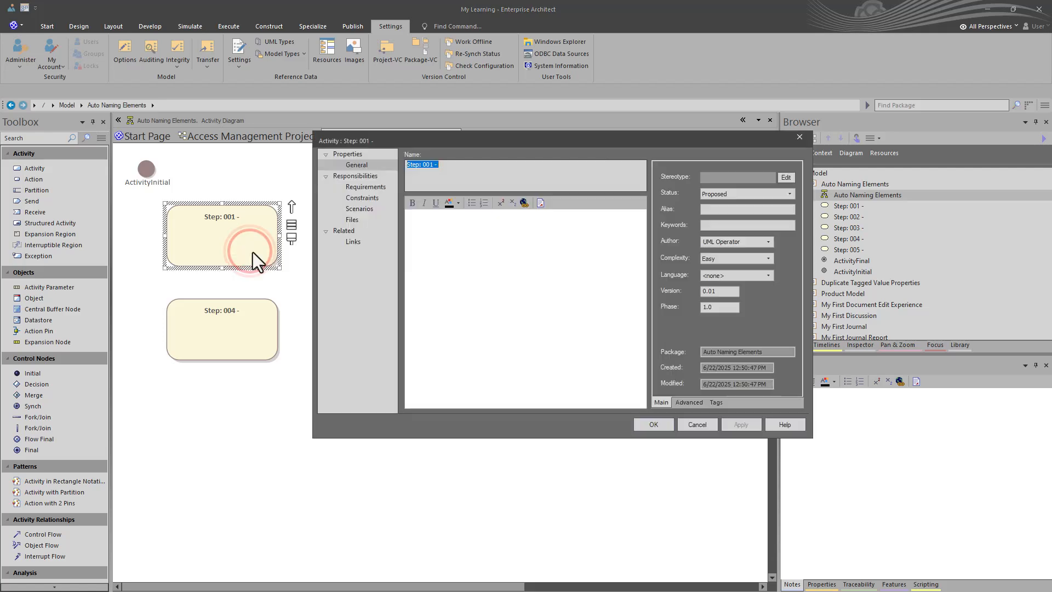
click(507, 241)
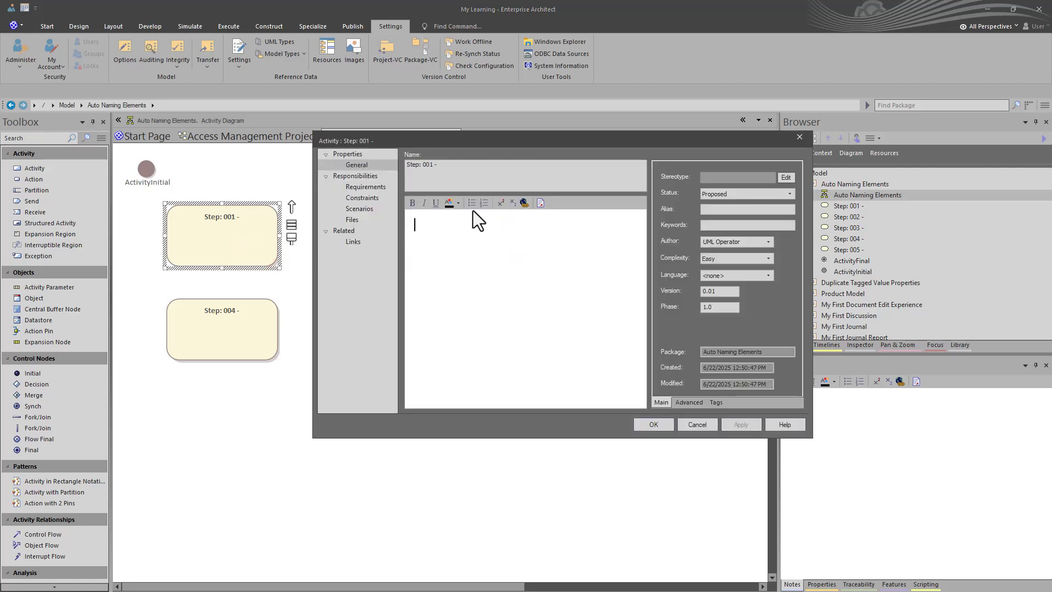
click(467, 167)
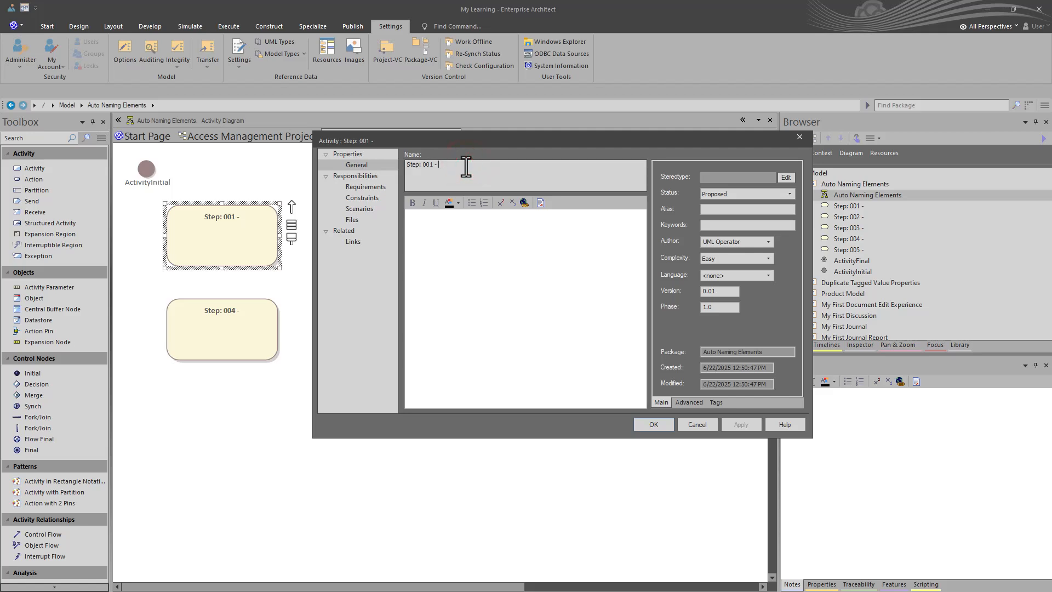
text(My Activity)
key(Return)
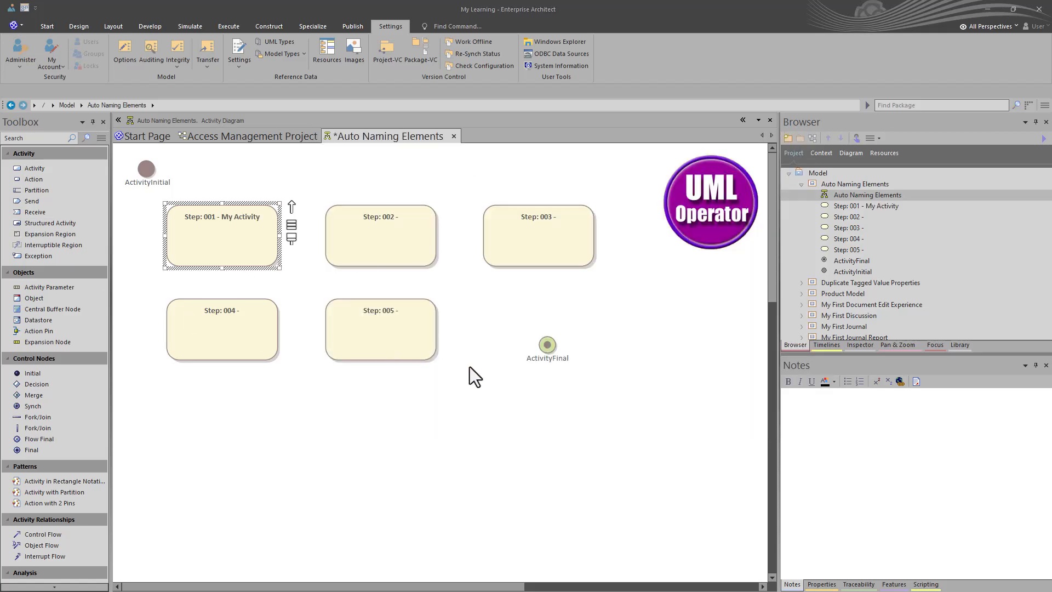
click(306, 394)
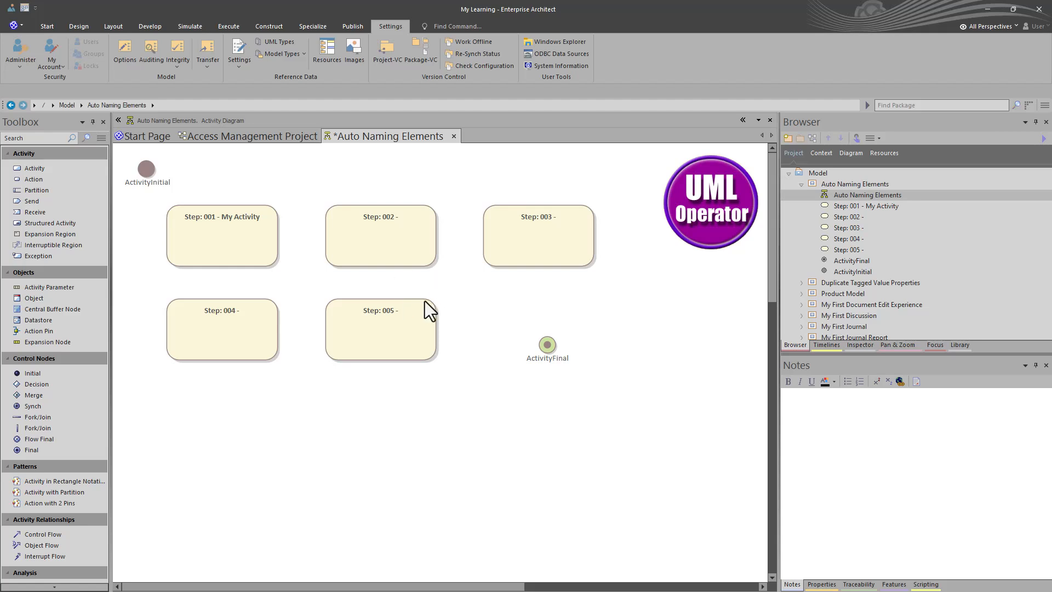
Step: Save the Auto Naming Elements activity diagram and switch it to the specification view
right_click(242, 379)
click(305, 159)
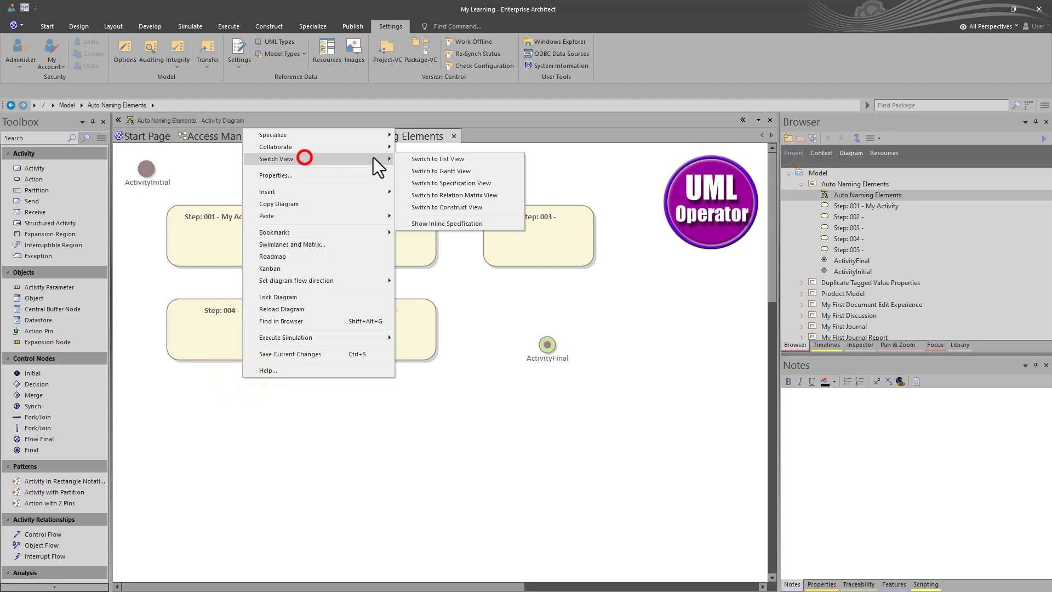
click(461, 182)
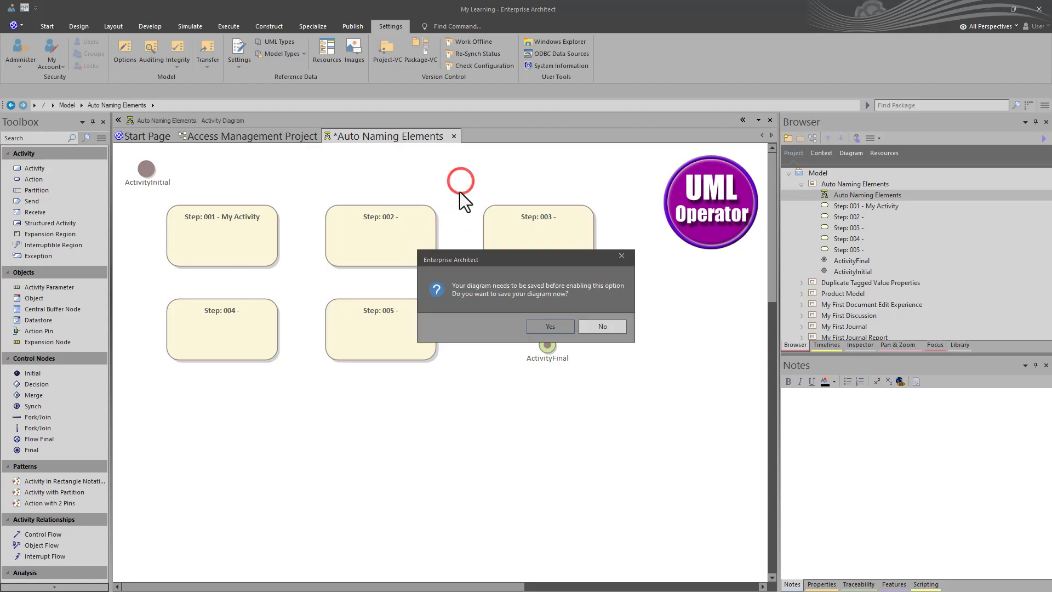
click(550, 326)
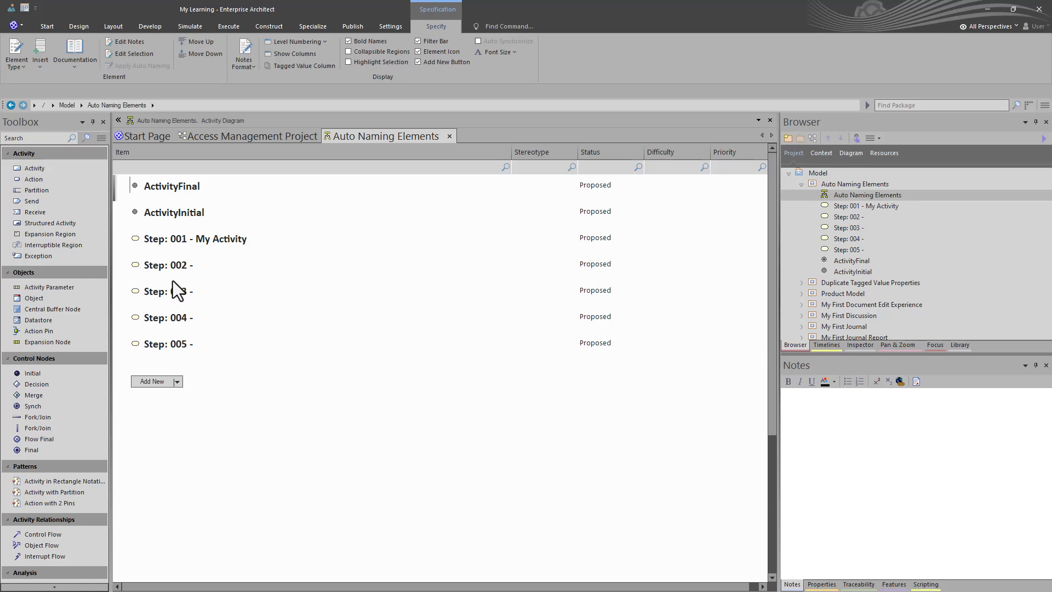
Step: Append "My Other Activity" to the name of the Step 002 activity directly in the specification view
click(218, 265)
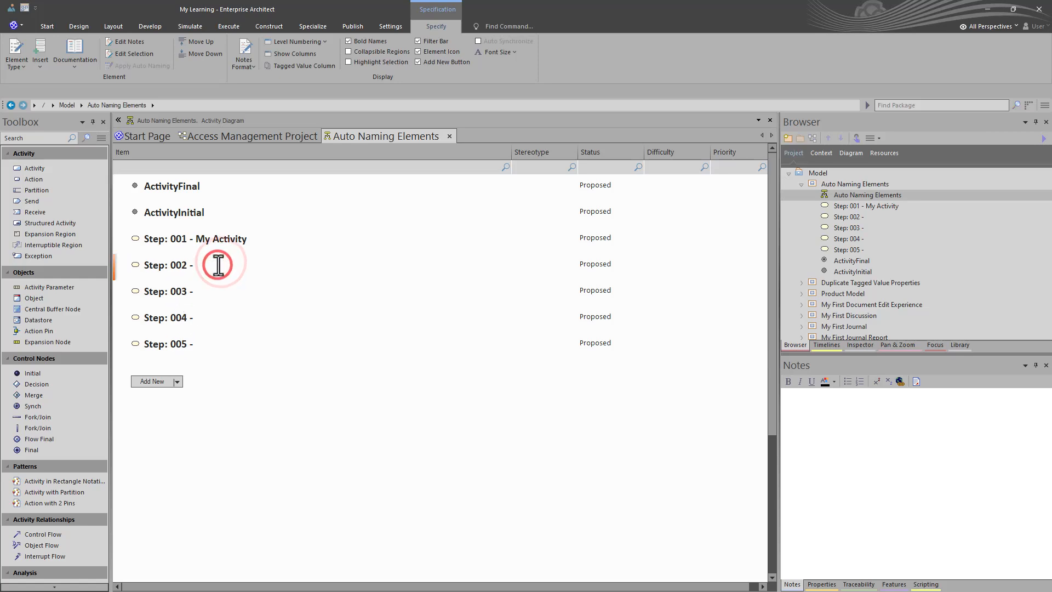
text(My Other Activity)
key(Return)
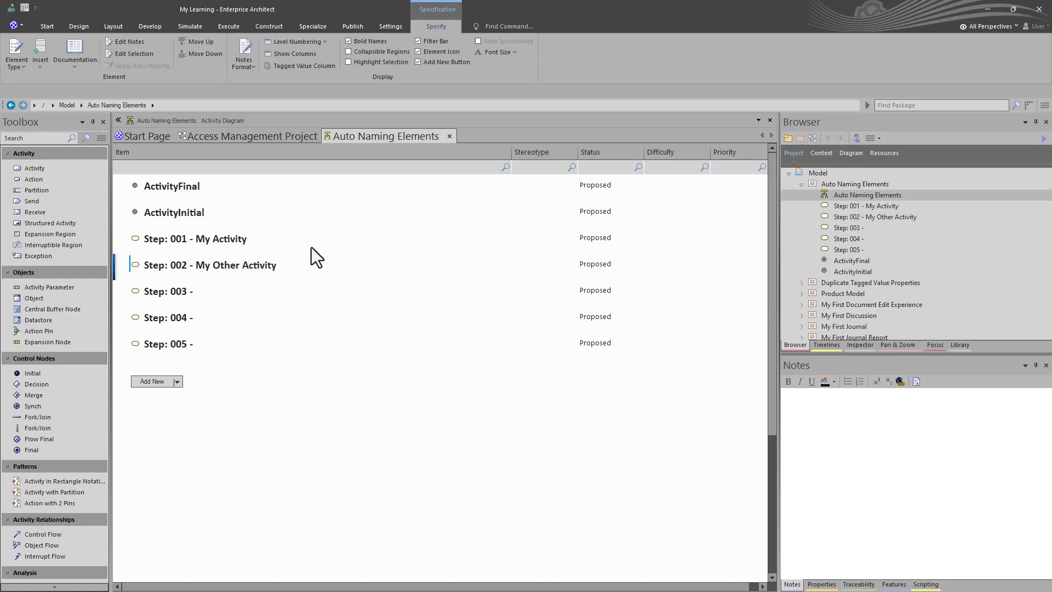
click(253, 277)
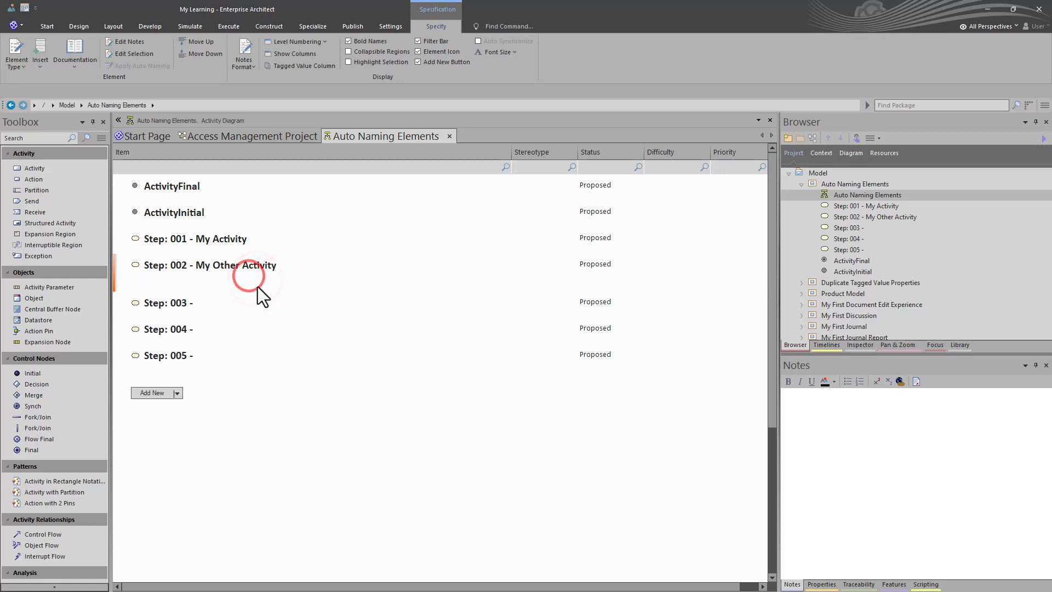
Step: Set the status of the Step 002 activity to Validated
click(597, 264)
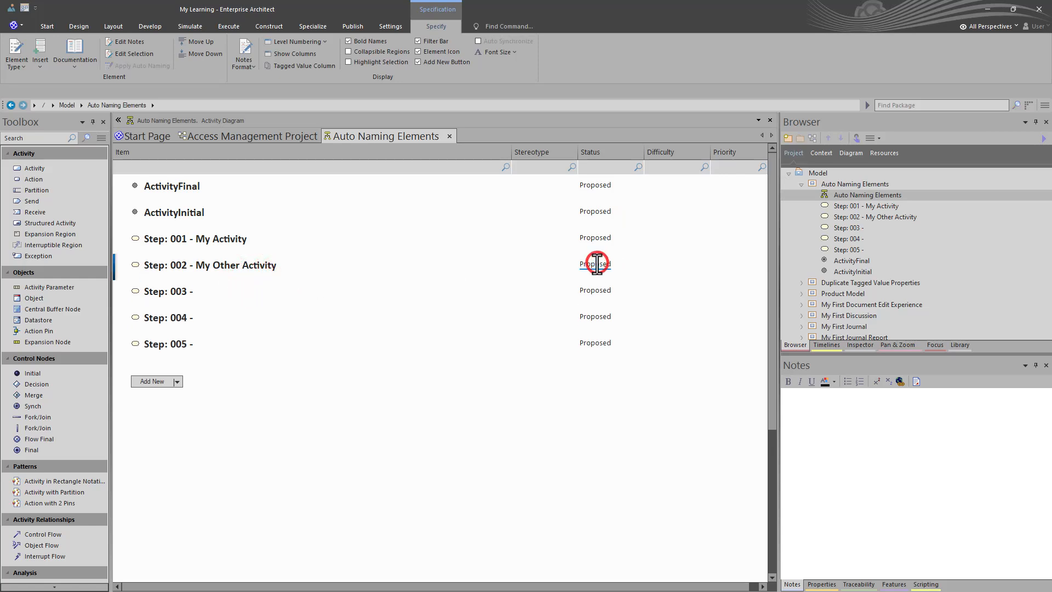
click(638, 264)
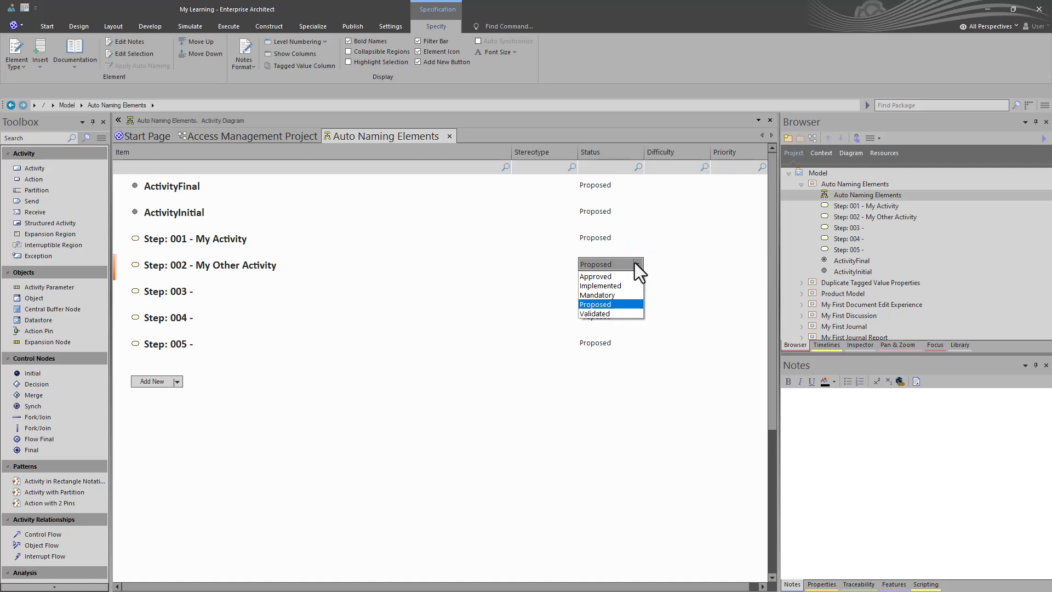
click(583, 313)
click(488, 378)
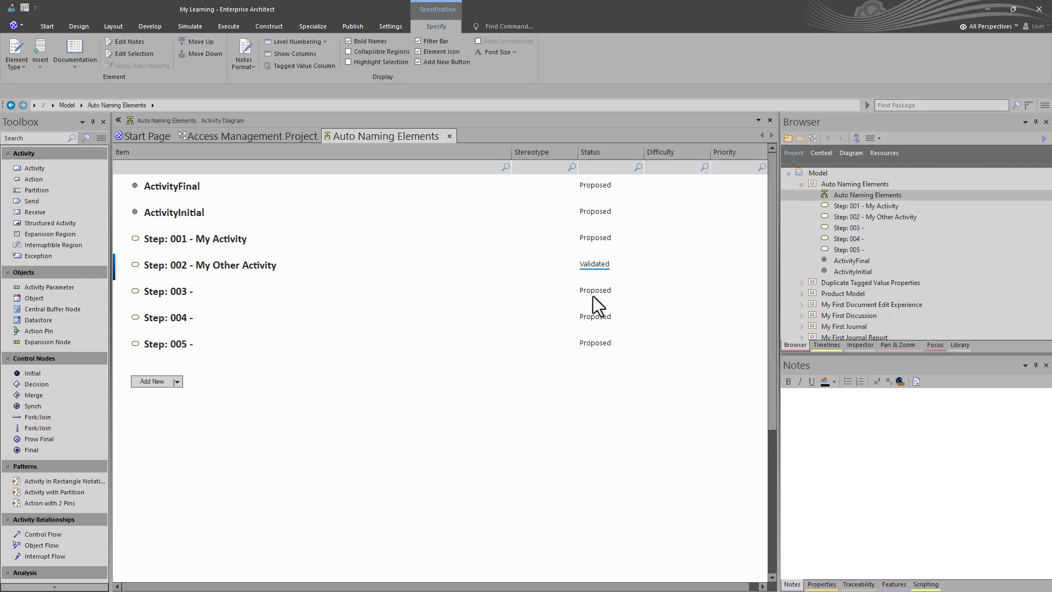
Step: Set the status of the Step 001 activity to Approved and close the specification view
click(592, 238)
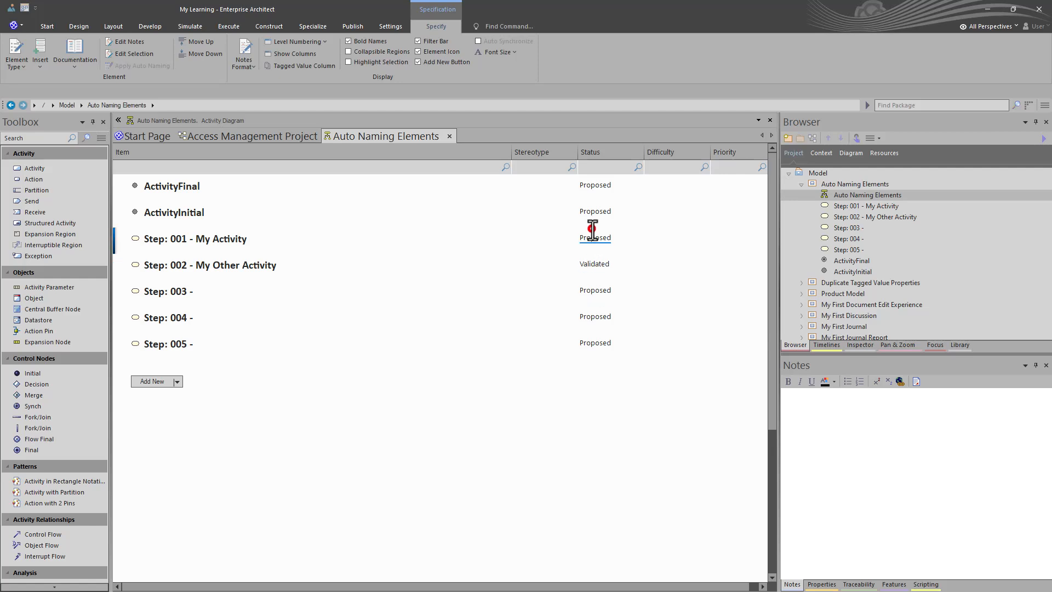
click(638, 237)
click(616, 250)
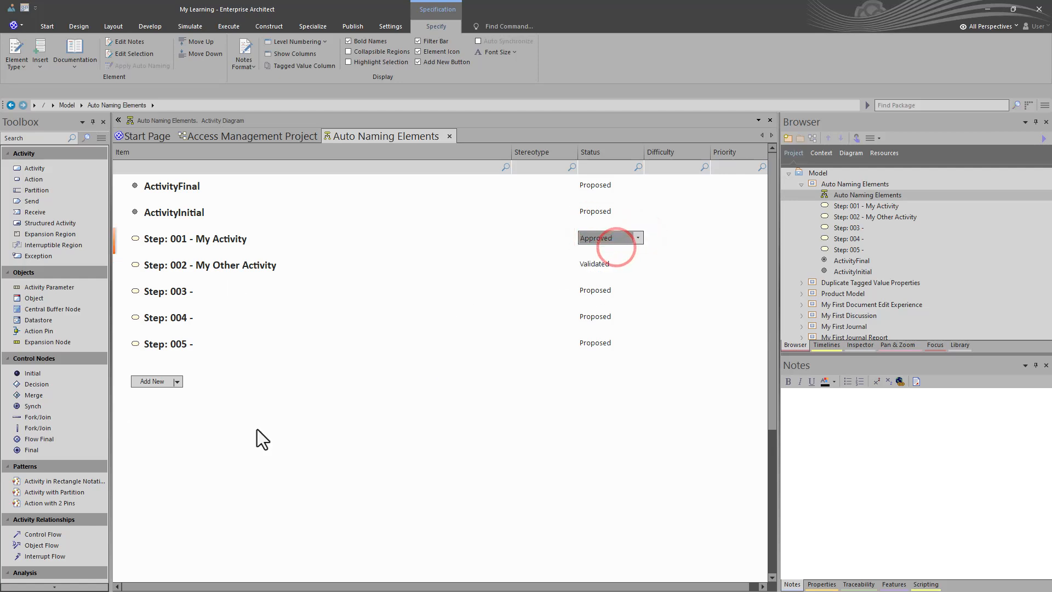
click(320, 406)
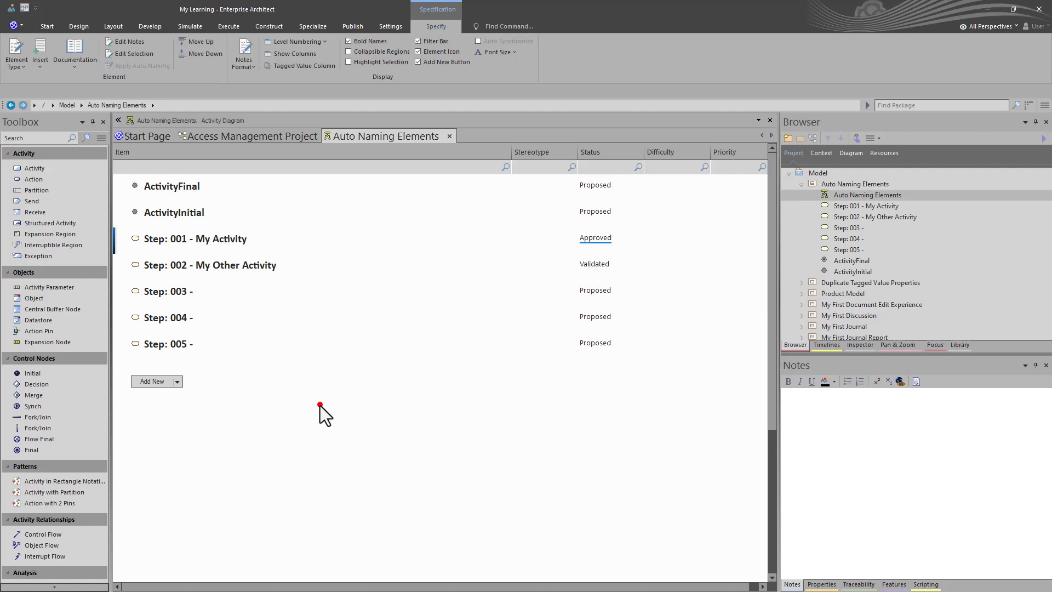
click(449, 135)
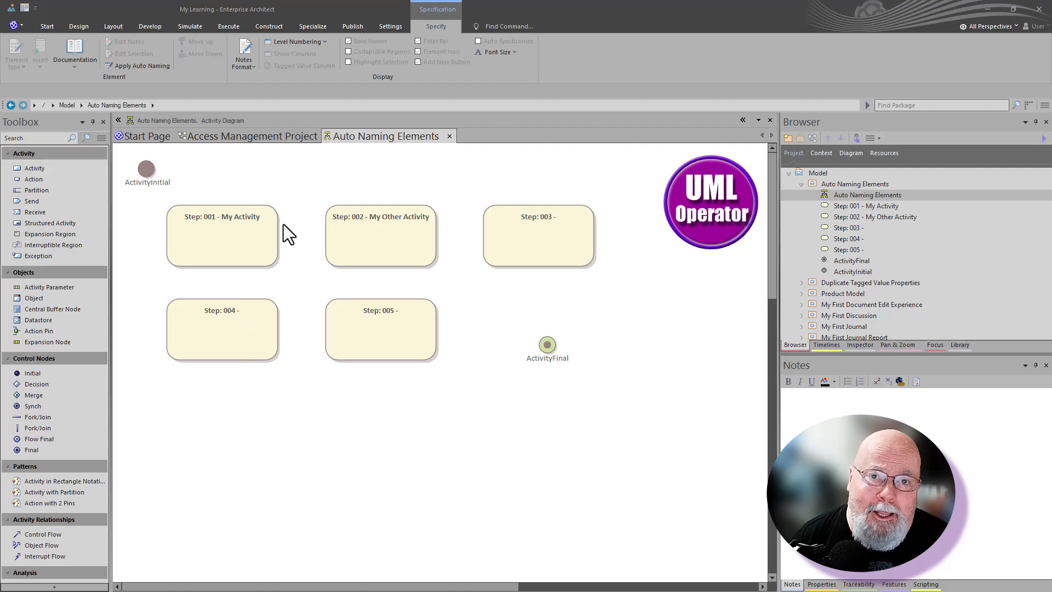
Step: Open the auto name counter settings and pick the Activity type to check for existing naming settings
click(378, 29)
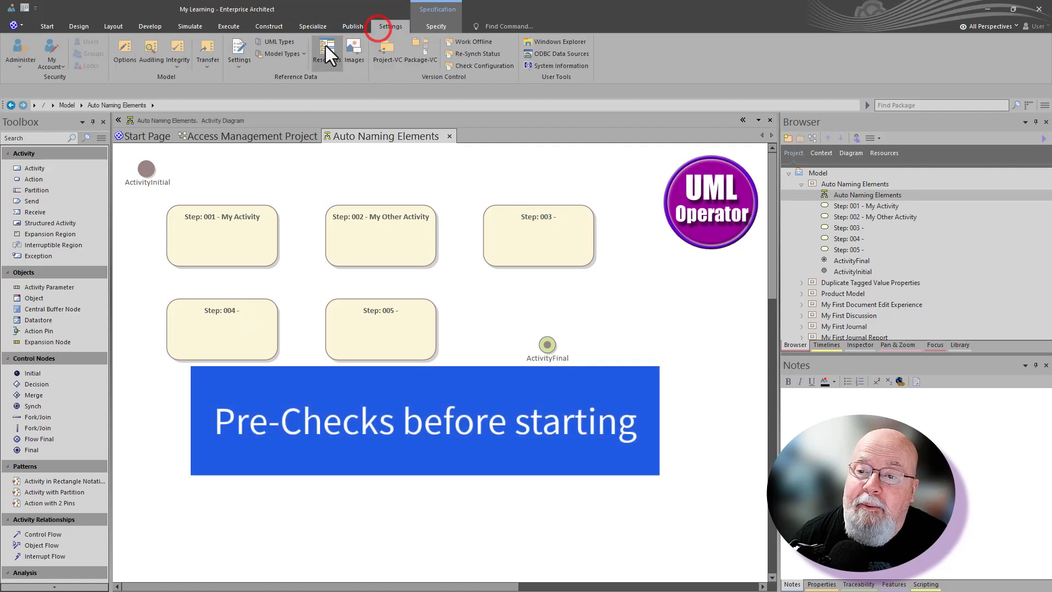
click(238, 67)
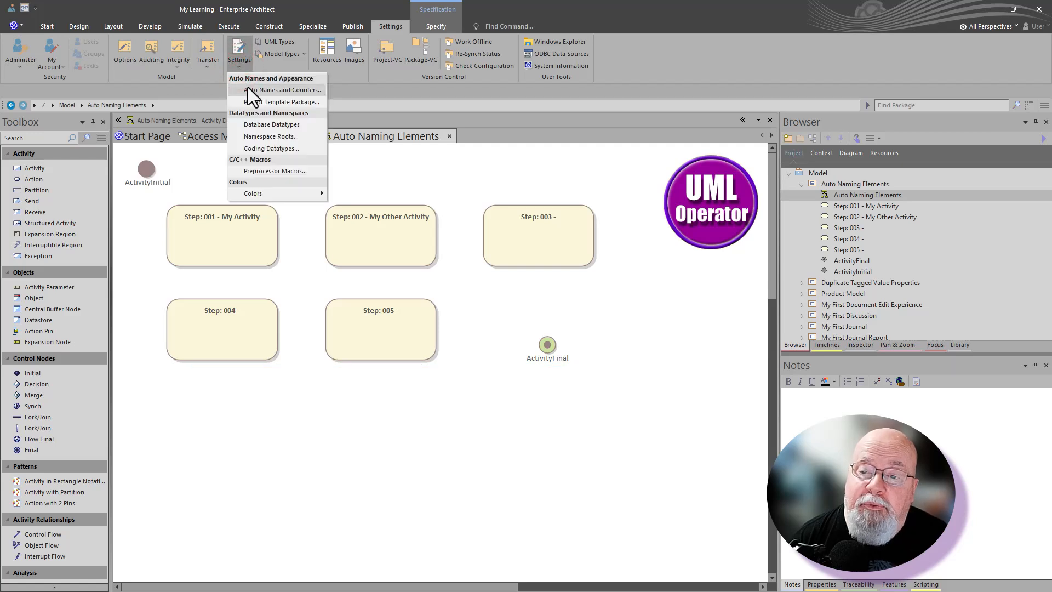
click(248, 89)
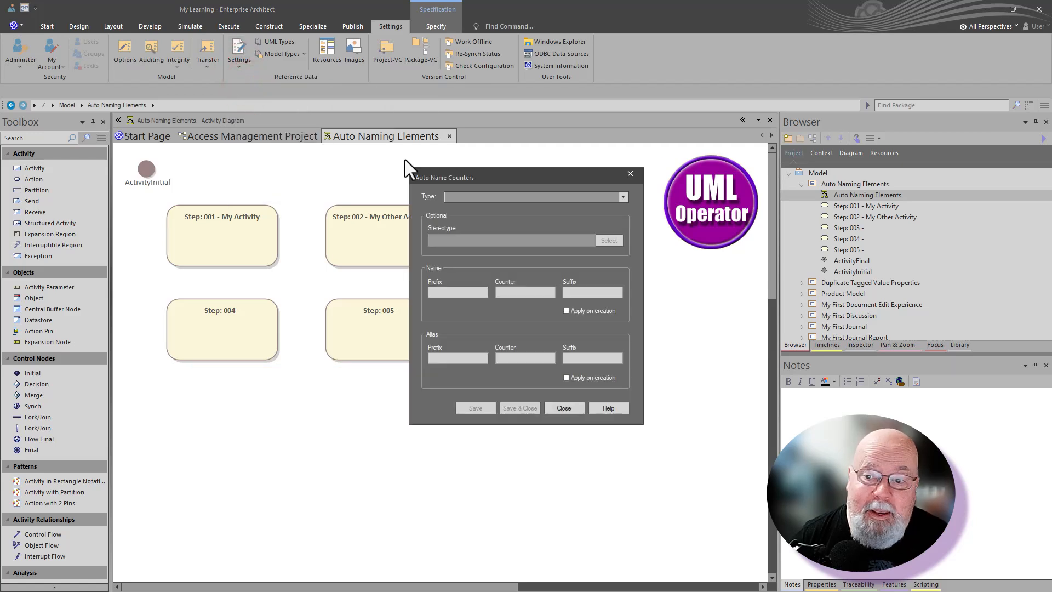
click(621, 196)
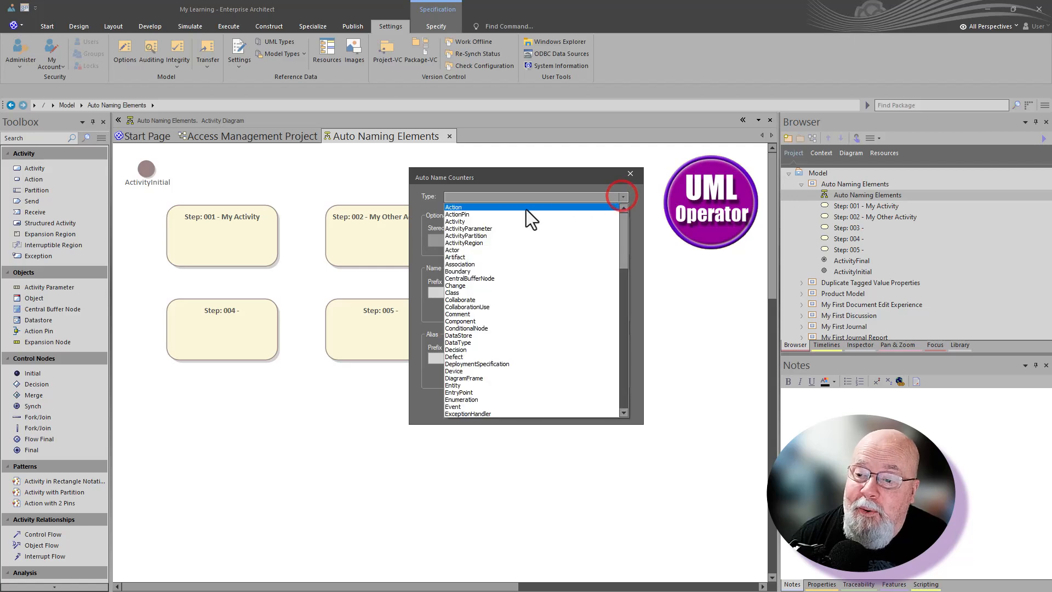
click(518, 221)
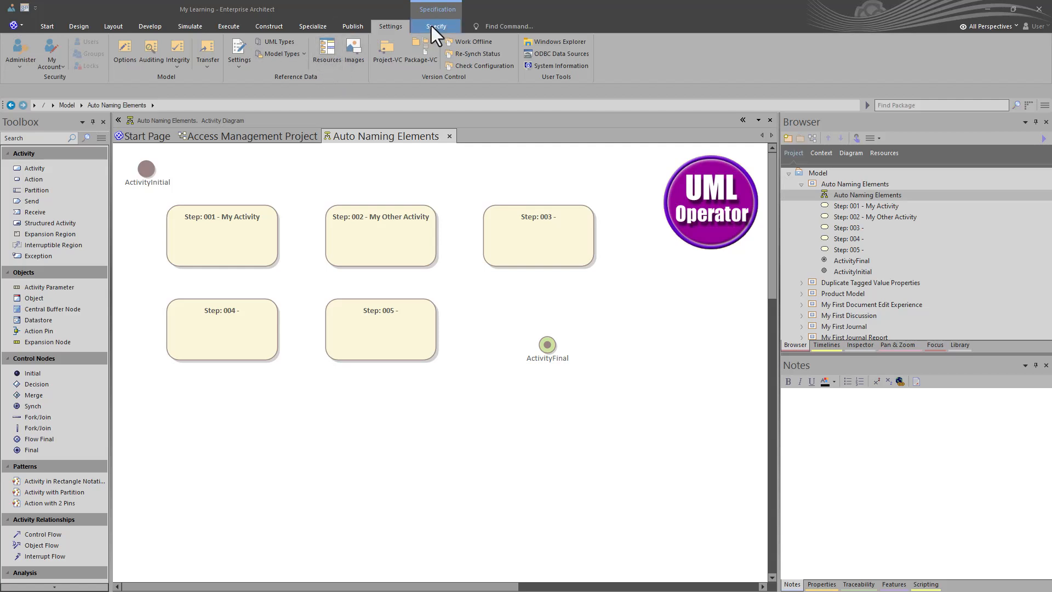
click(391, 26)
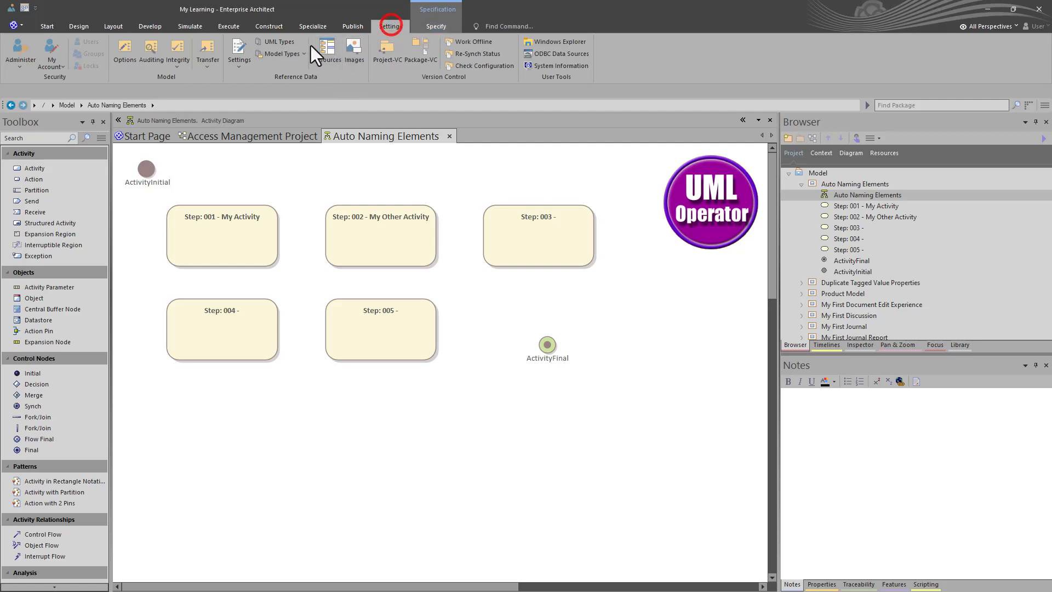
click(241, 61)
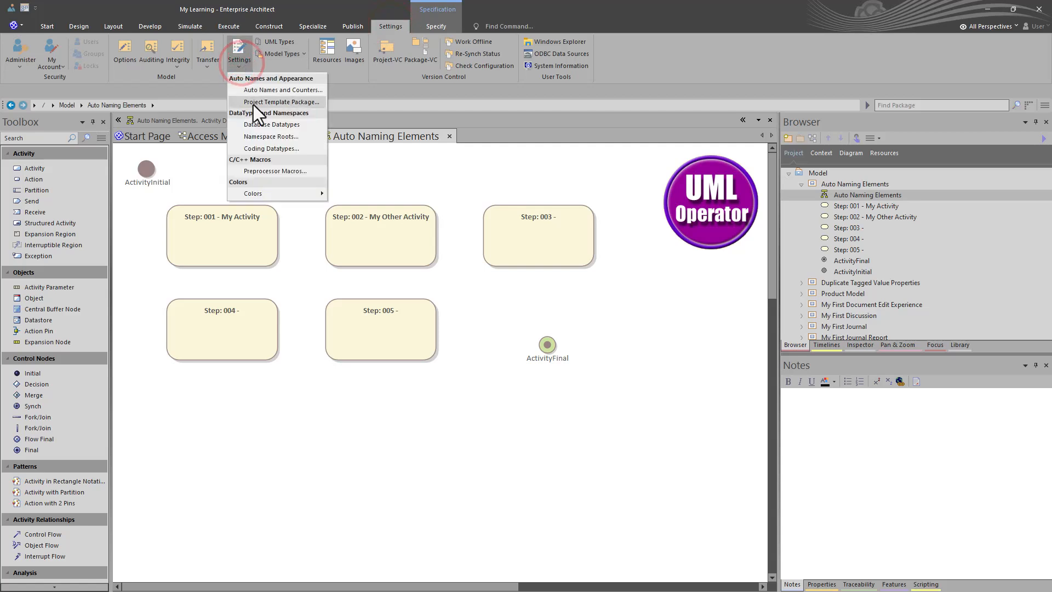
click(143, 197)
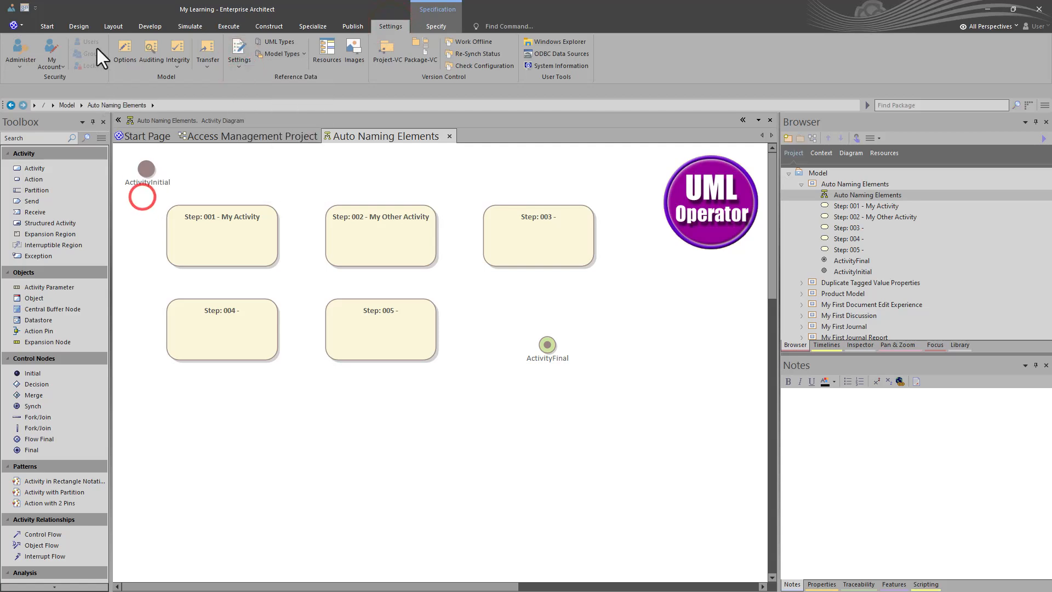
Step: Turn on level numbering for the elements of the Auto Naming Elements package in the project tree
click(80, 26)
click(64, 58)
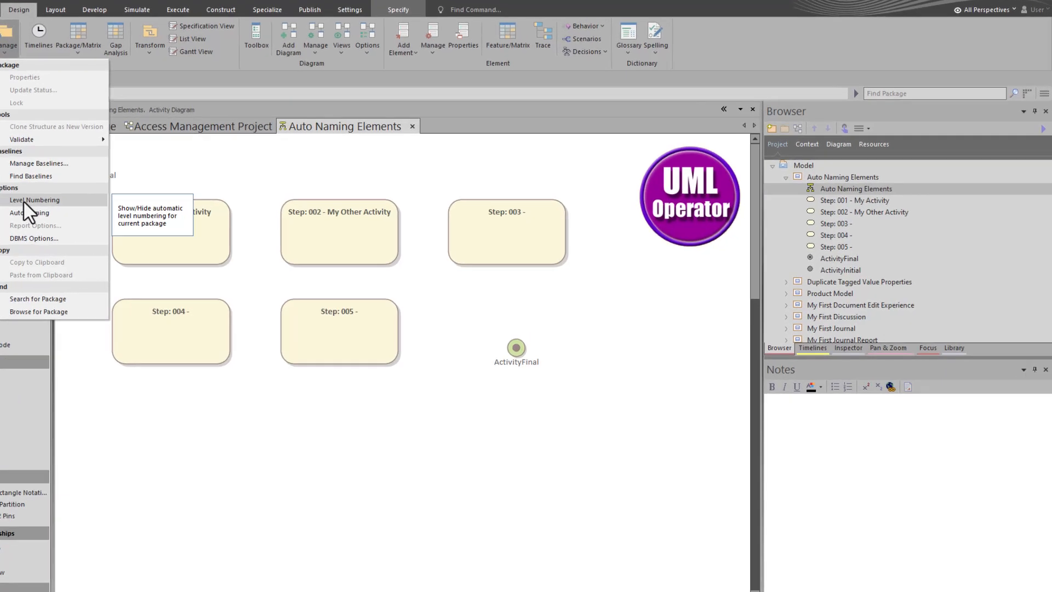
click(83, 206)
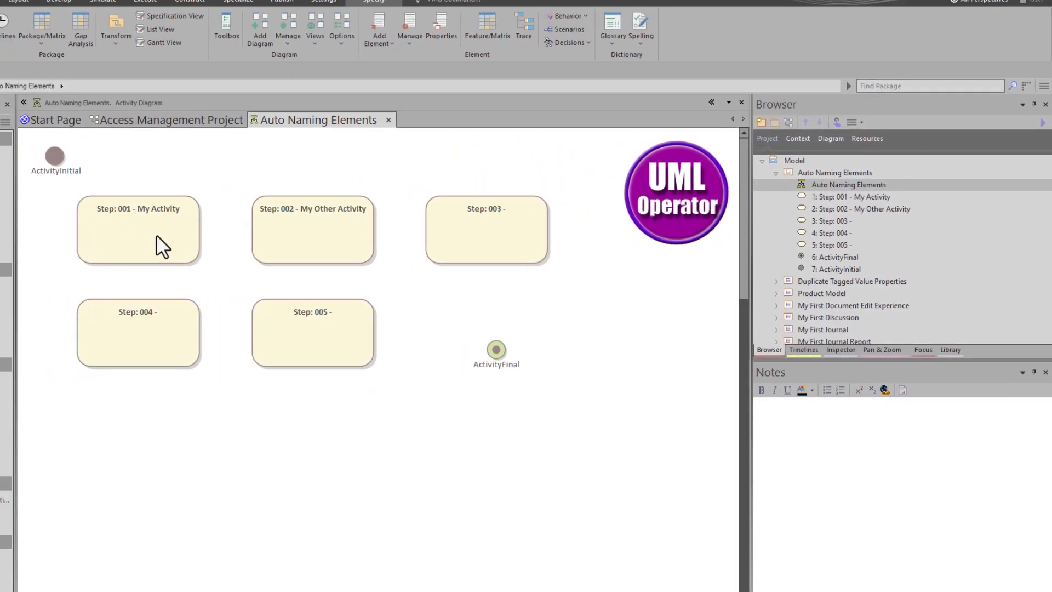
click(84, 224)
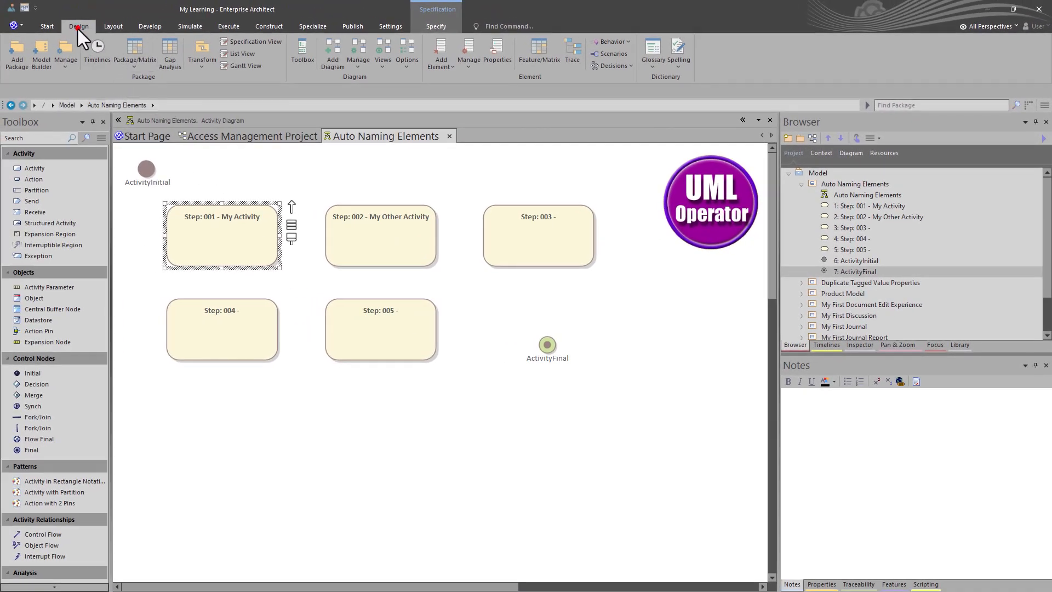
click(64, 68)
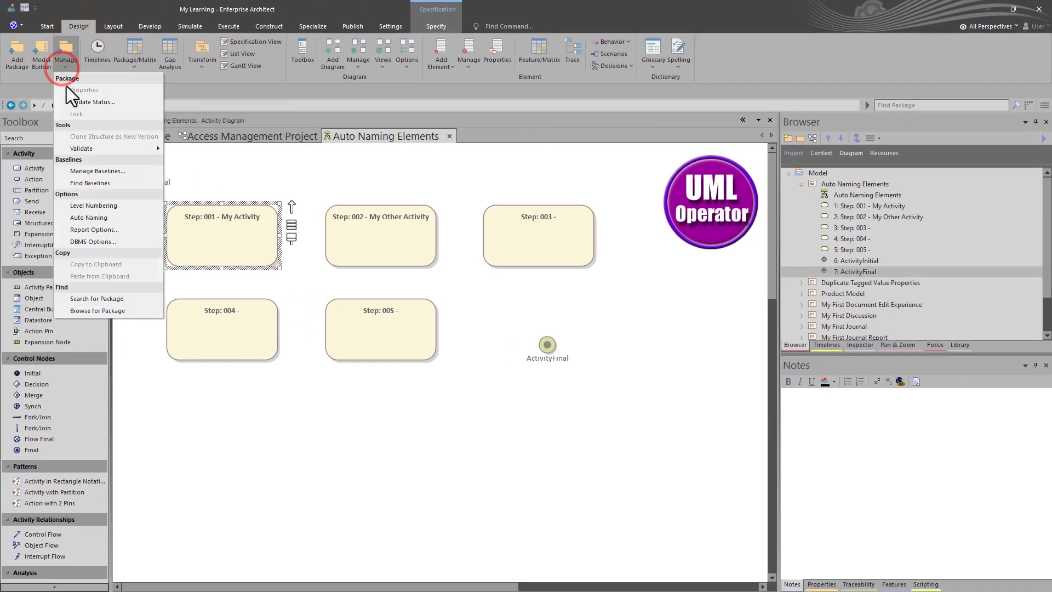
click(88, 205)
click(286, 403)
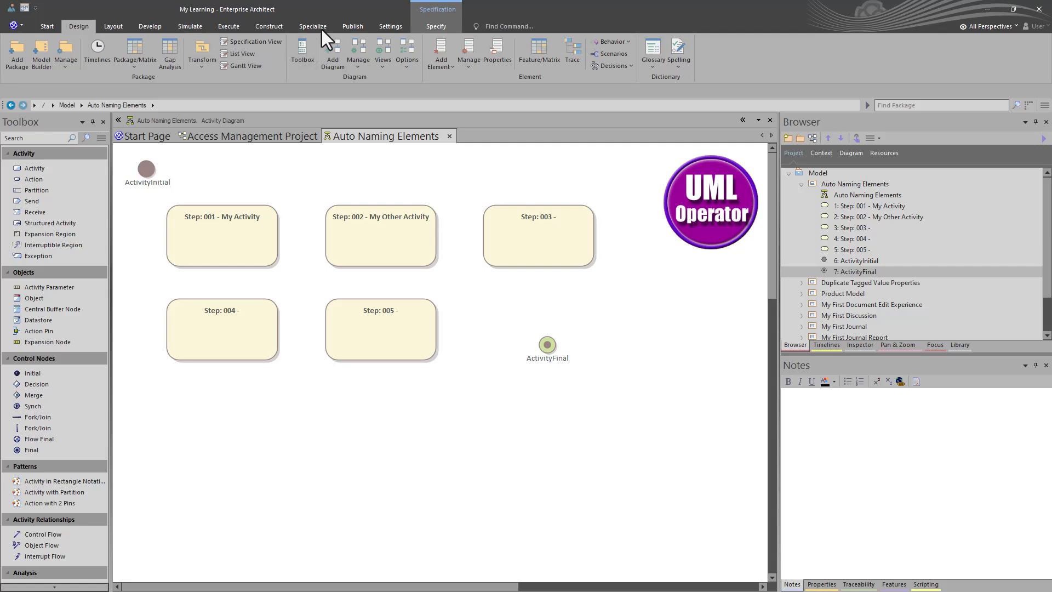
click(346, 25)
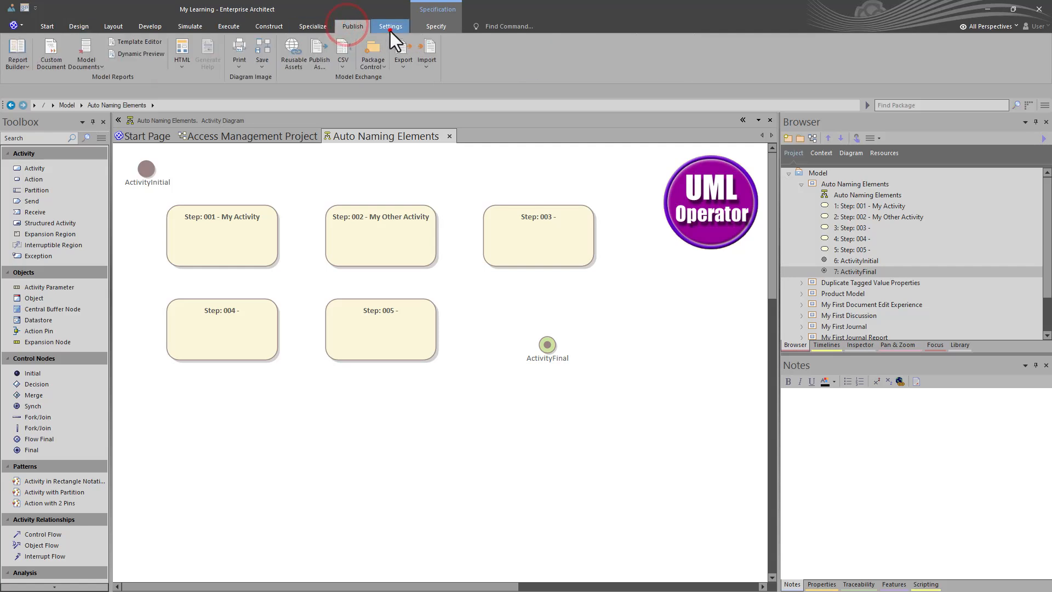
click(391, 28)
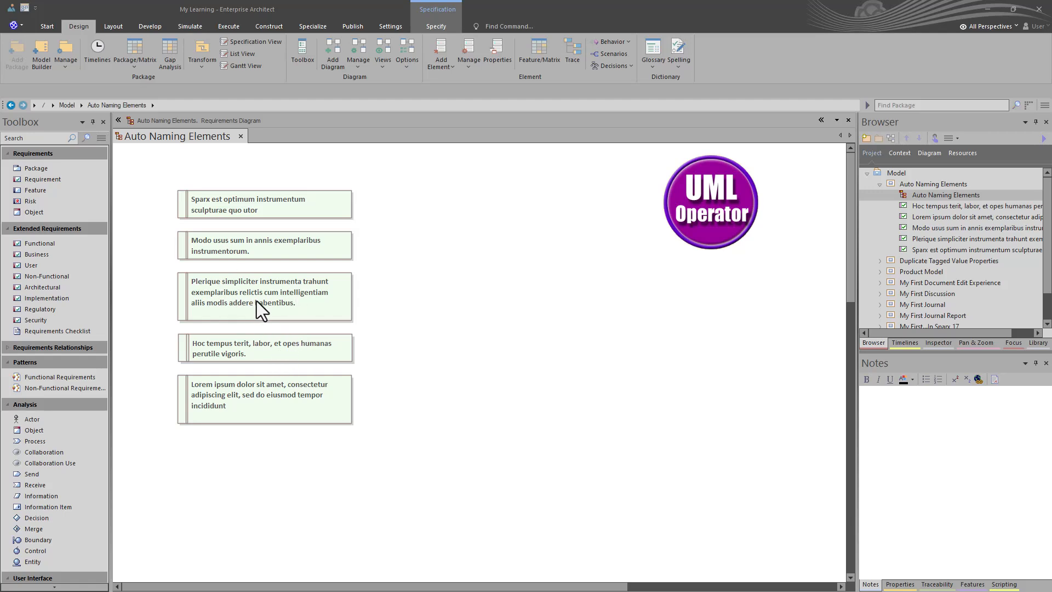
Step: Inspect the properties of the topmost requirement on the requirements diagram and close them without changes
double_click(279, 211)
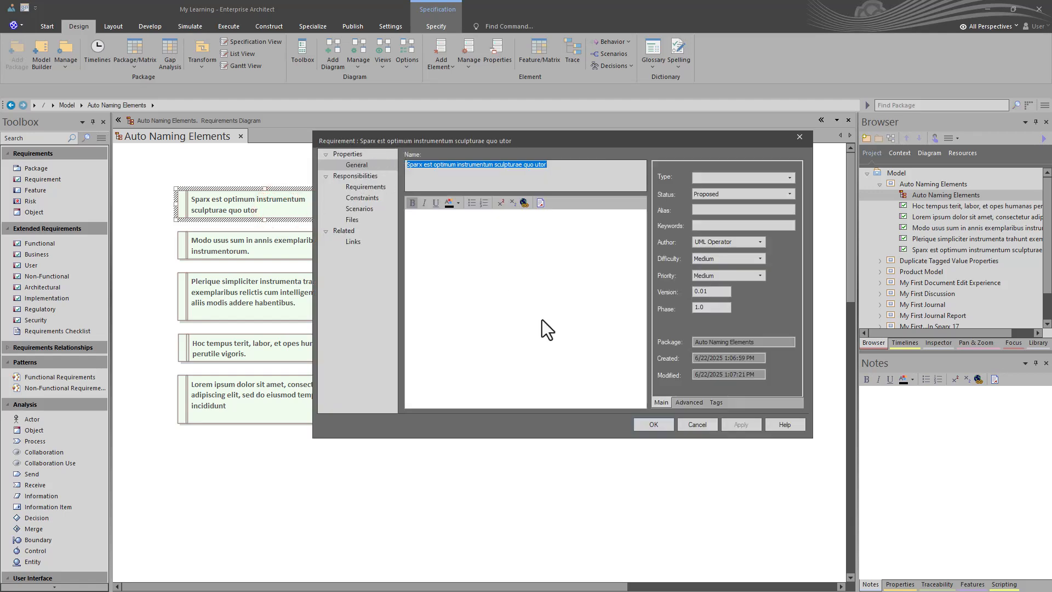
click(693, 424)
click(454, 271)
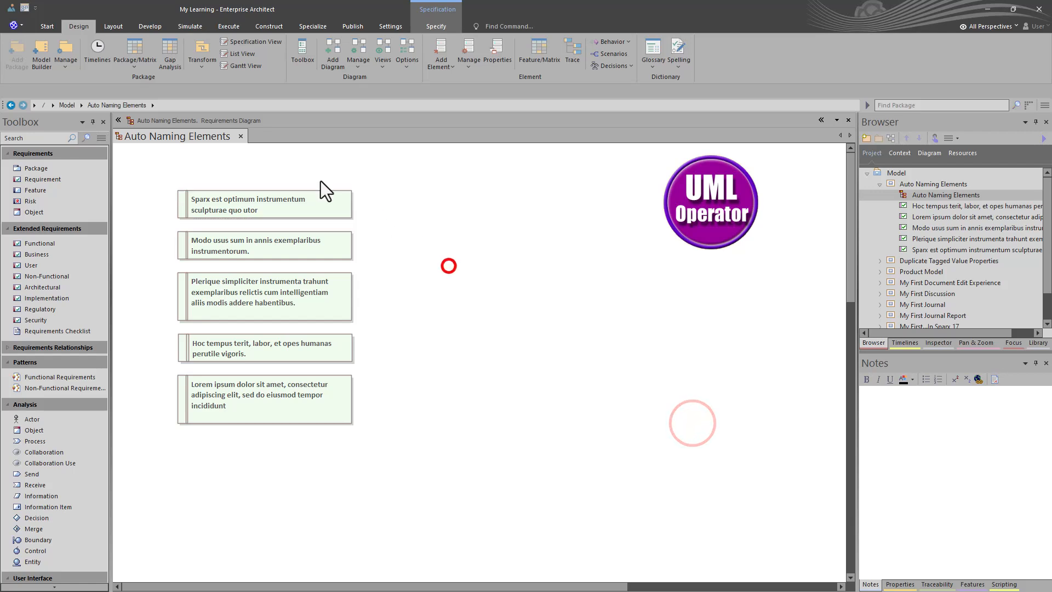
Step: Open the auto name counters from the package's auto naming options and pick the Requirement type
click(77, 26)
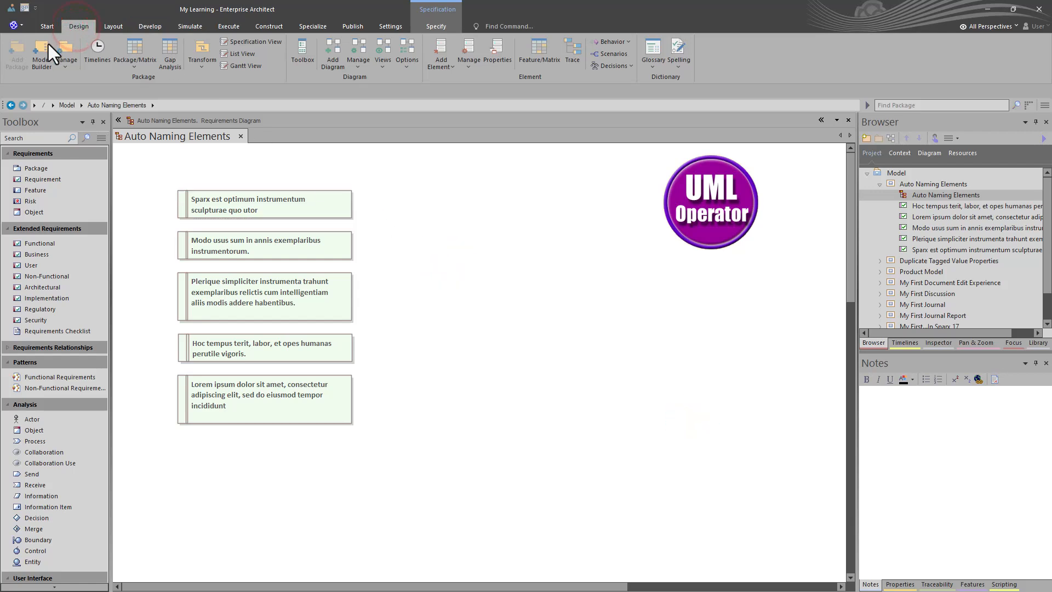
click(63, 60)
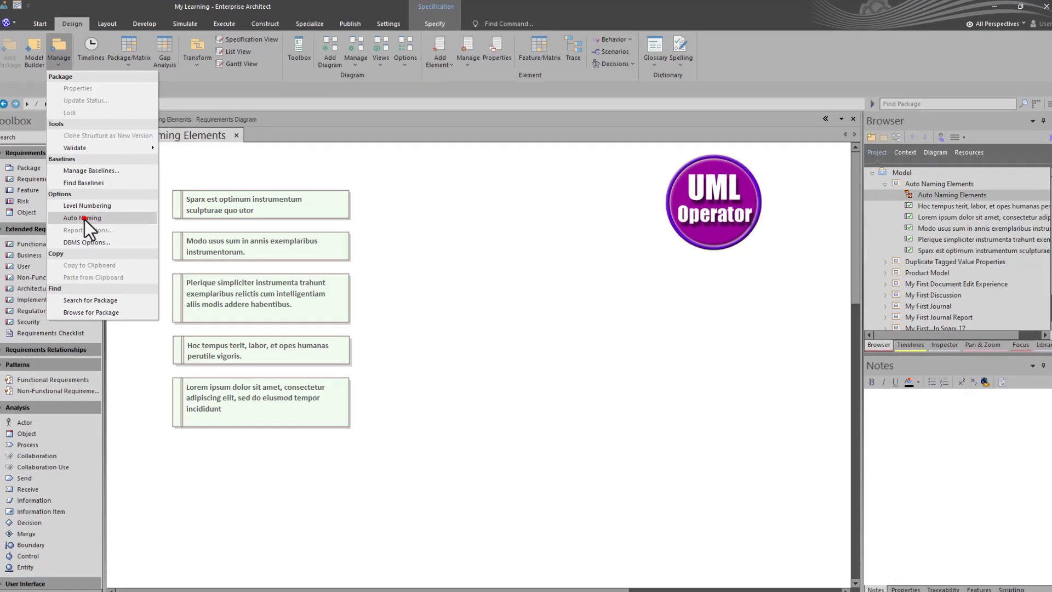
click(87, 217)
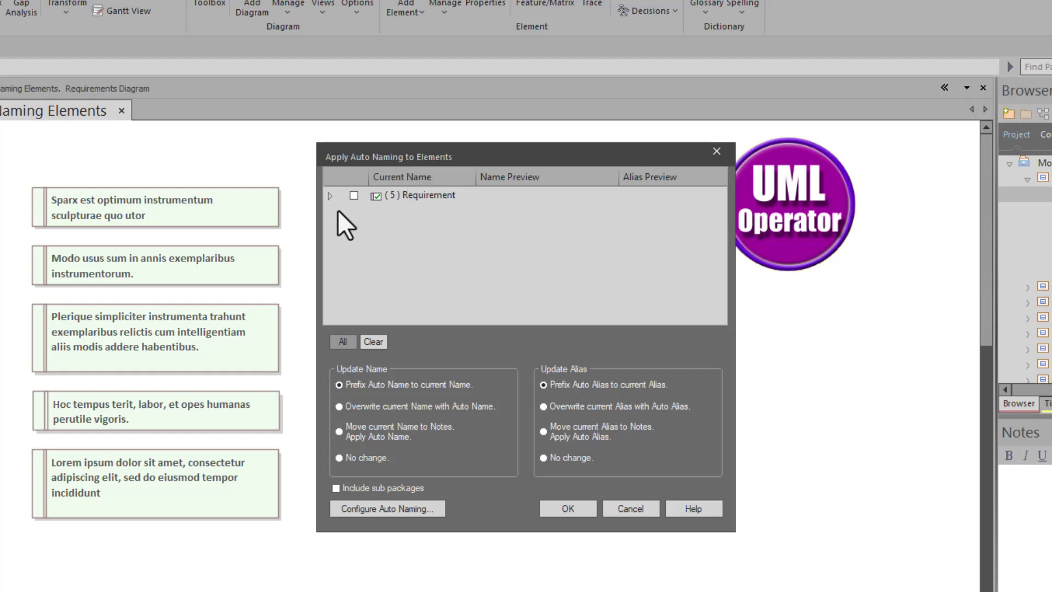
click(373, 507)
click(663, 197)
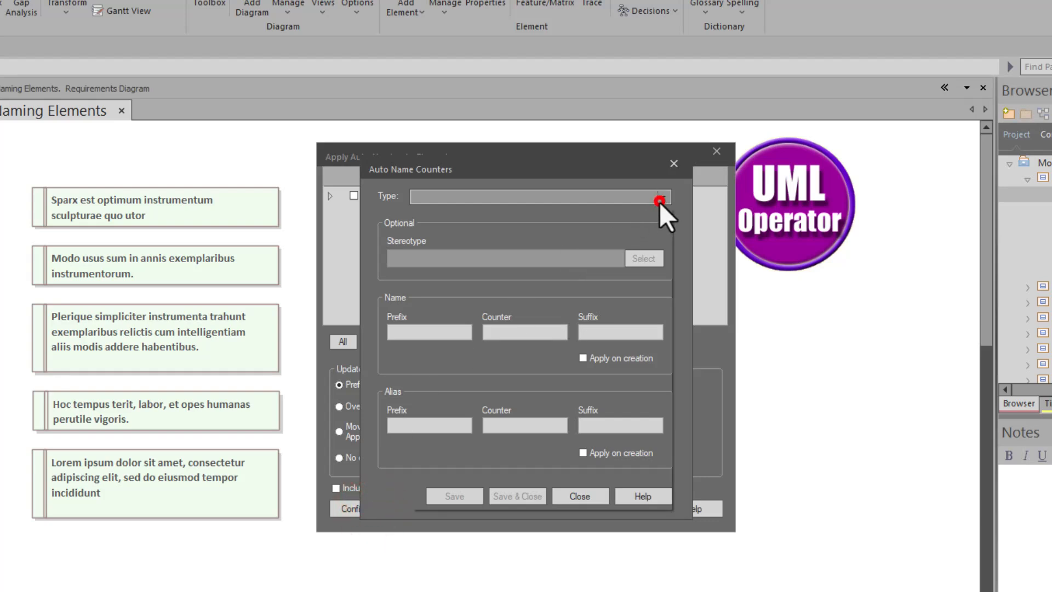
scroll(481, 249, down, 10)
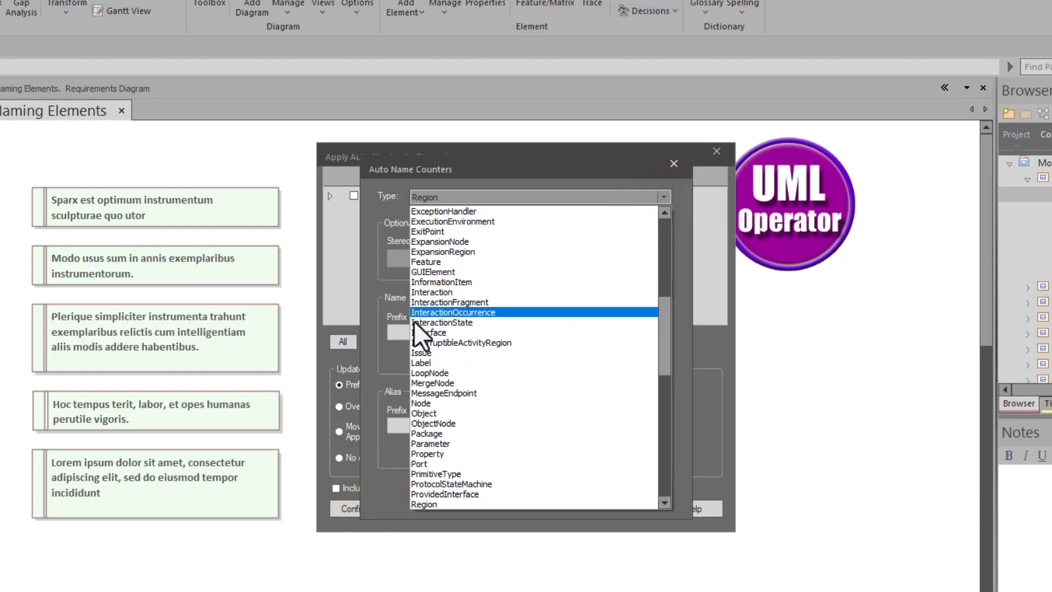
scroll(447, 419, down, 4)
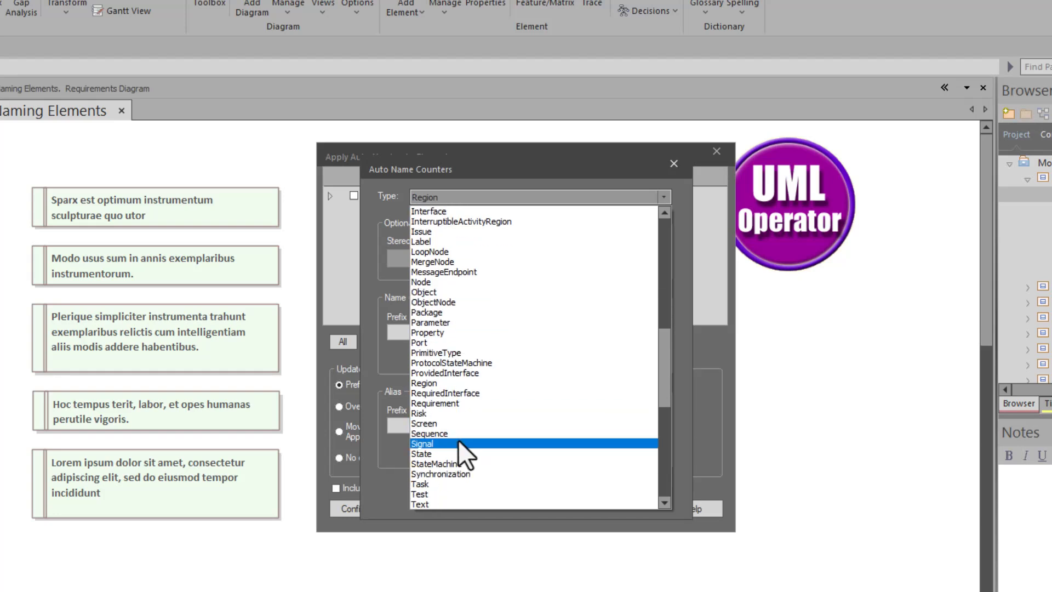
click(464, 403)
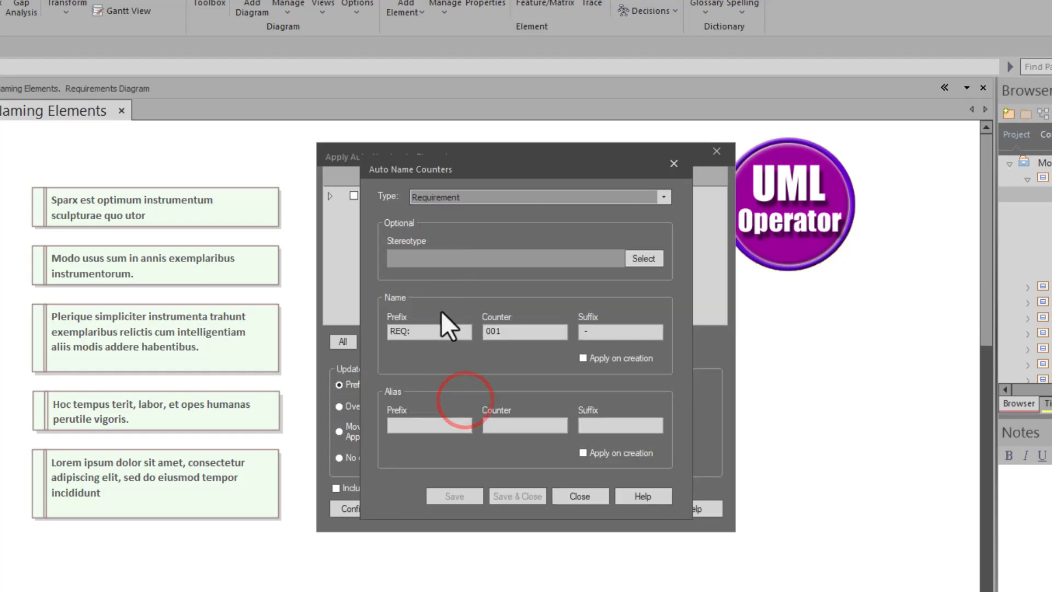
Step: Review the Requirement type's name prefix, counter and suffix, and close the counter settings without changes
click(421, 327)
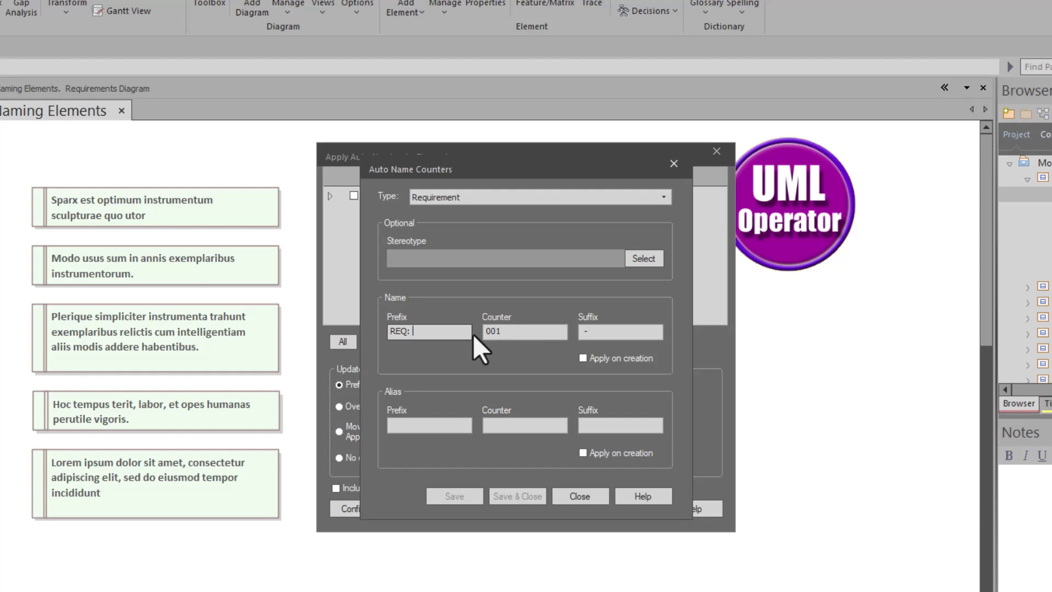
click(505, 329)
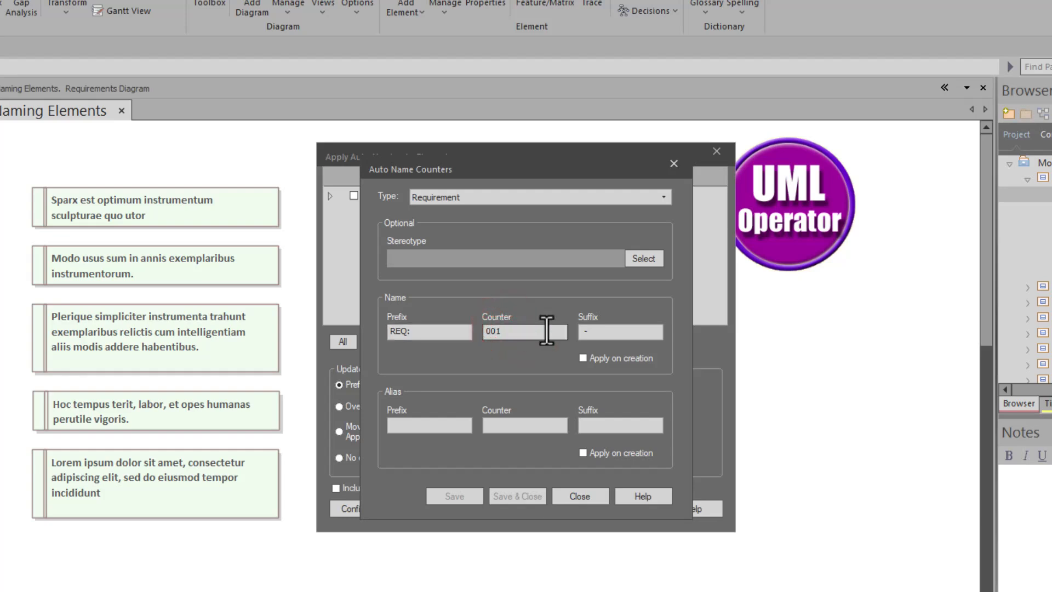
click(598, 331)
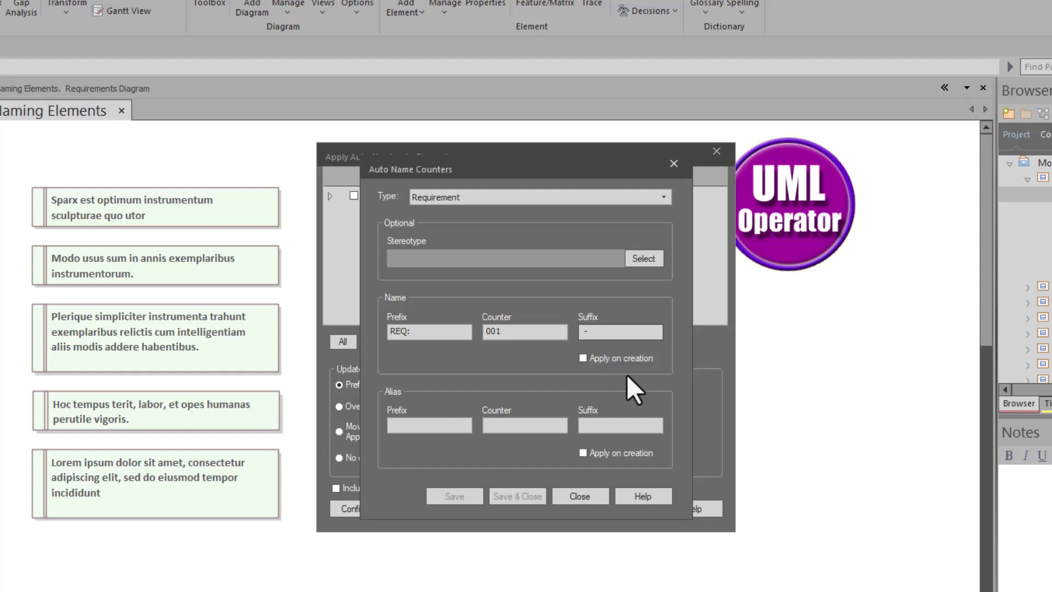
click(582, 501)
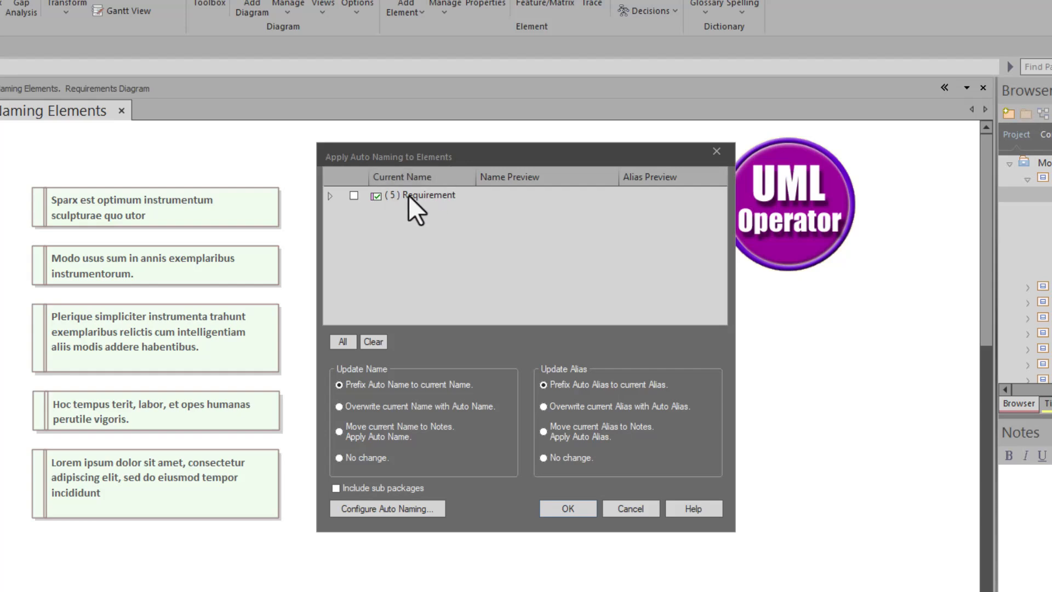
Step: Expand the Requirement group and select all its elements to preview their auto names
click(327, 196)
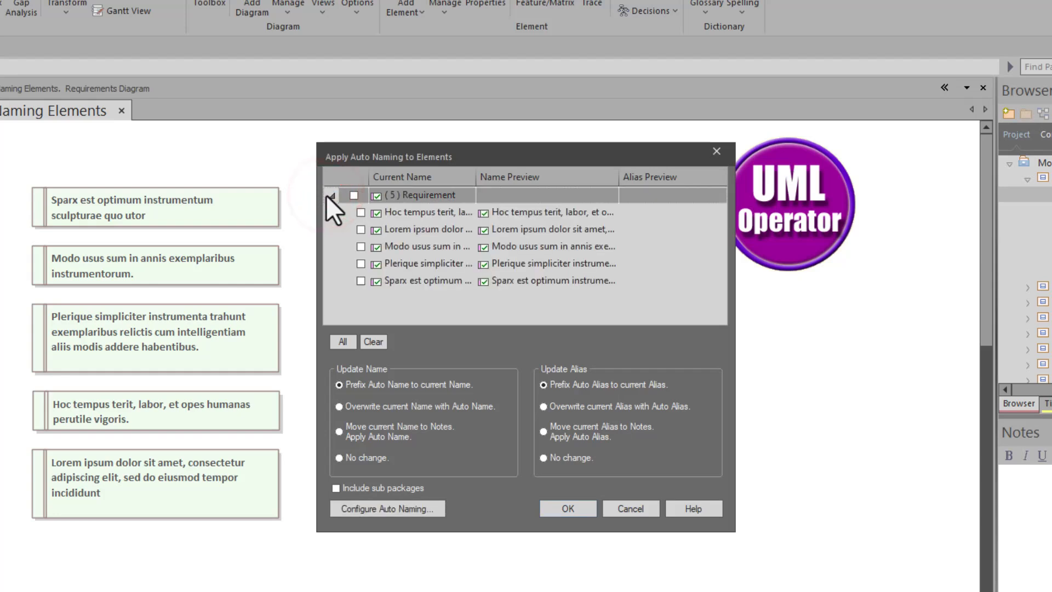
click(331, 195)
click(331, 195)
click(354, 195)
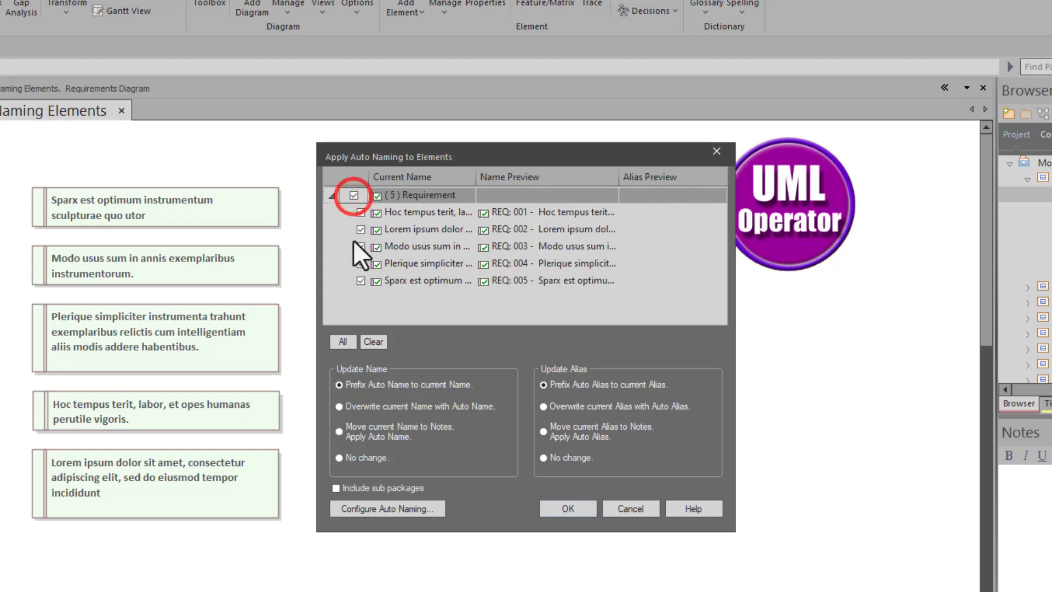
click(373, 342)
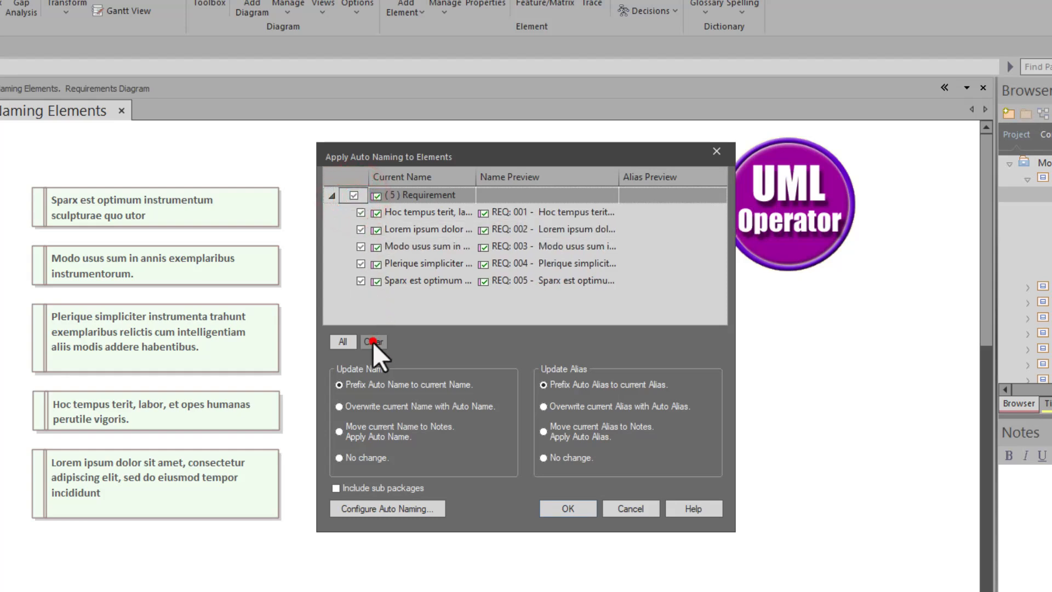
click(347, 336)
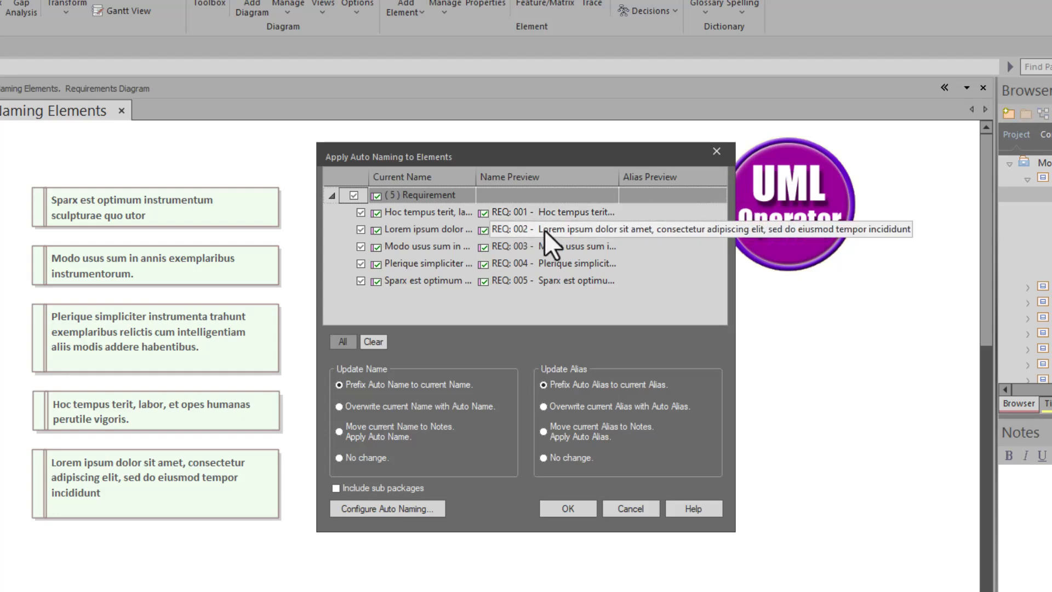
Step: Clear the selection and include only the "Hoc tempus terit" and "Modo usus sum" requirements to preview their numbering
click(373, 343)
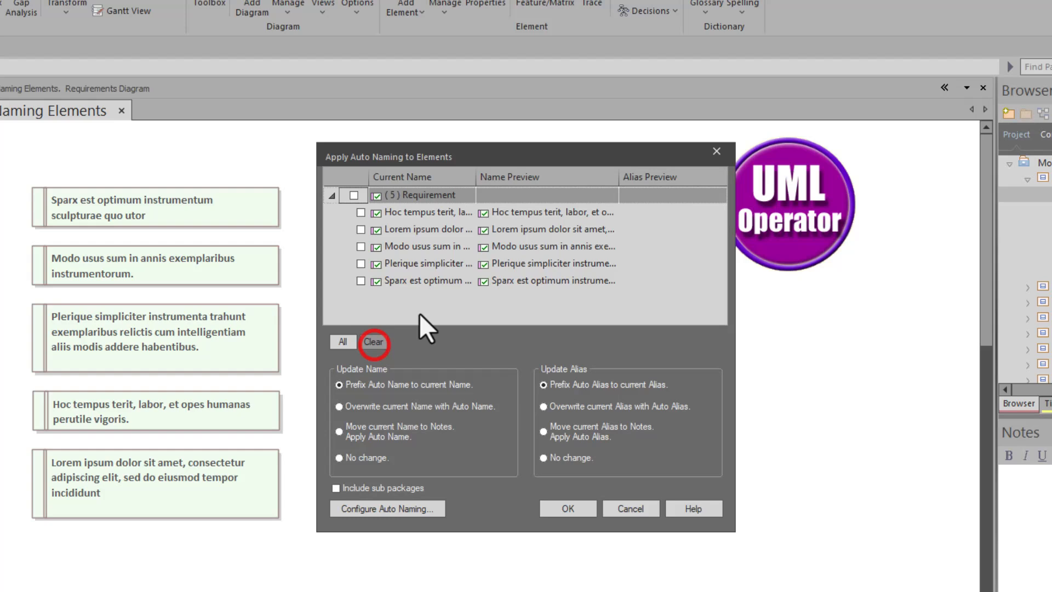
click(361, 211)
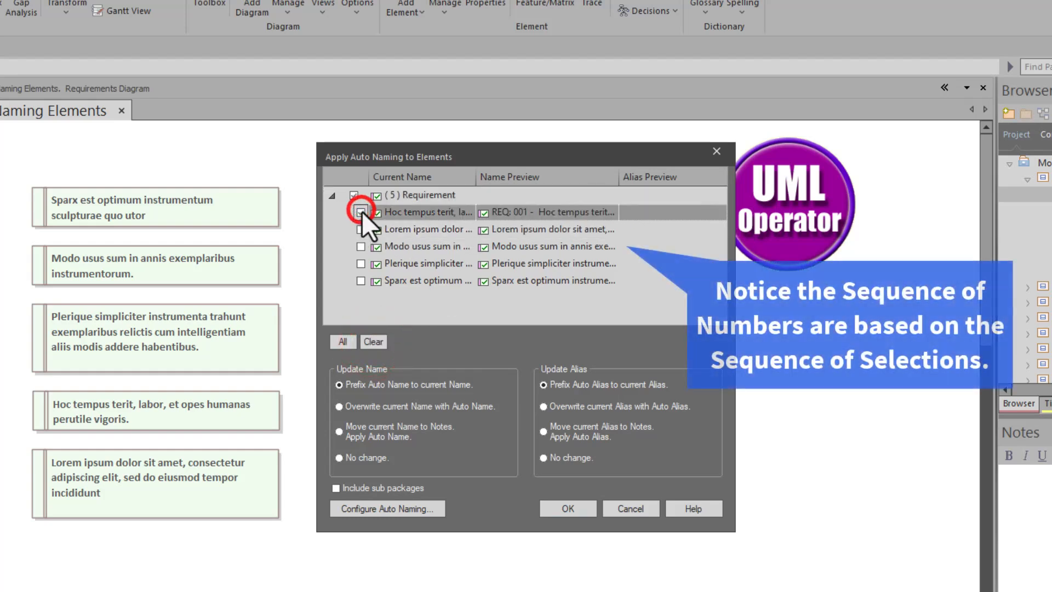
click(360, 247)
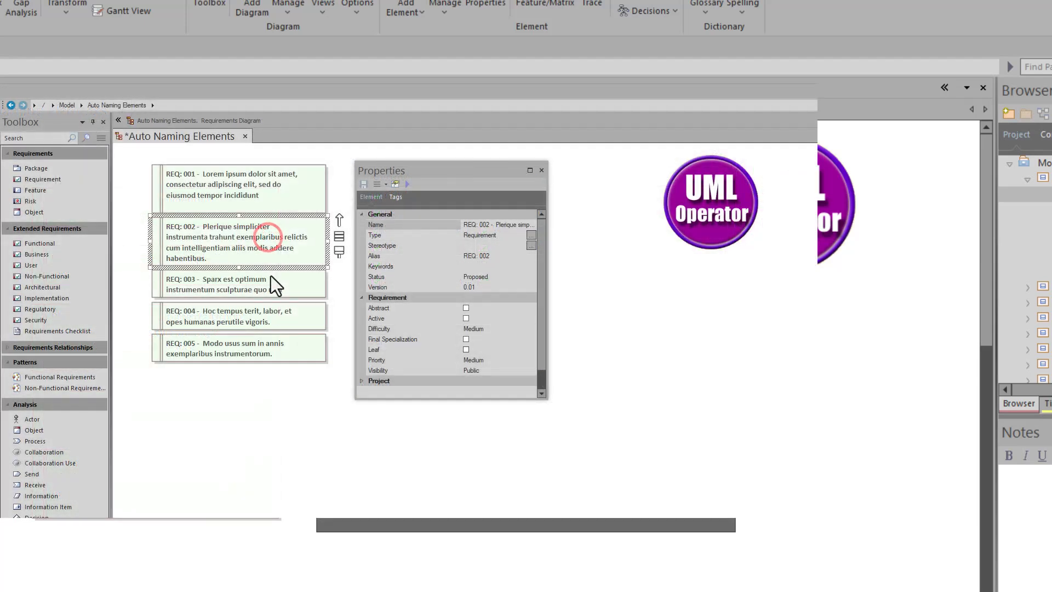
Step: Inspect the Alias property of requirements REQ: 003, REQ: 004 and REQ: 005 on the diagram
click(268, 278)
click(257, 312)
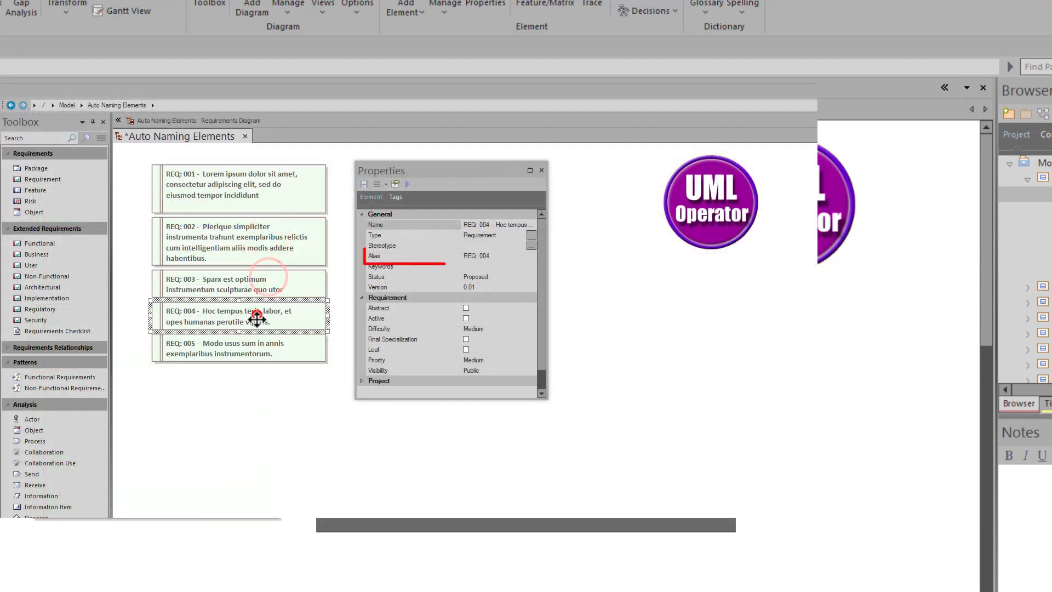
click(258, 345)
Step: Turn on Use Alias if Available in the Auto Naming Elements diagram's properties
click(337, 252)
double_click(337, 252)
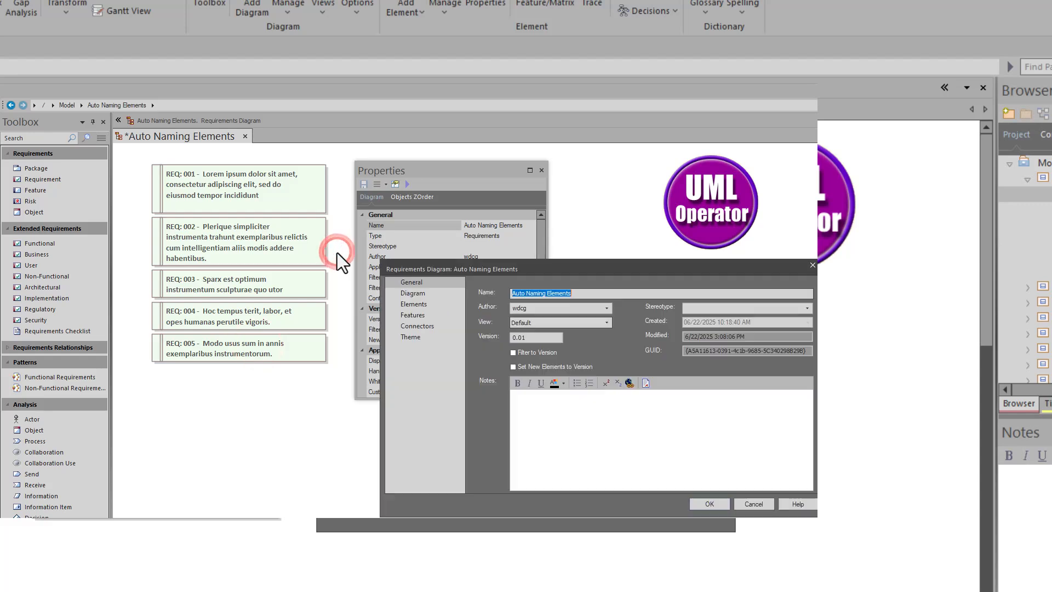
click(420, 294)
click(489, 294)
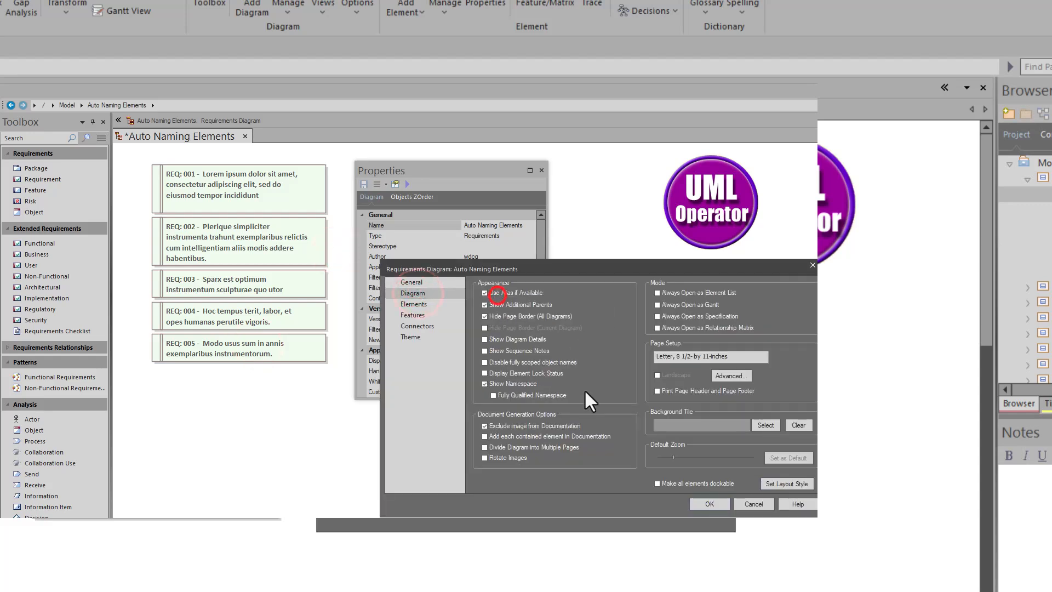
click(701, 500)
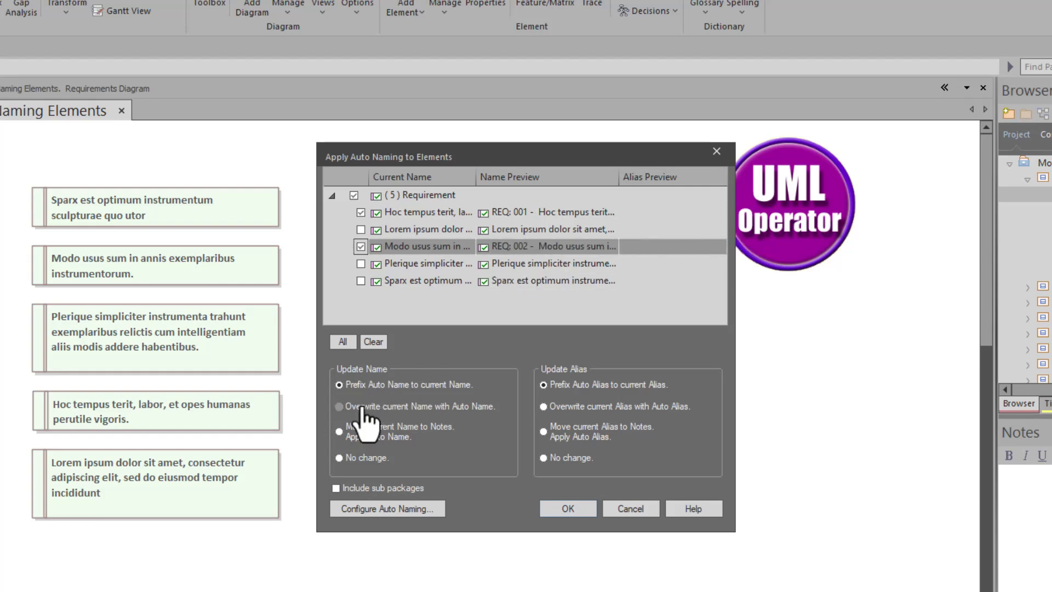
Step: Try the Update Name options for overwriting the name, moving it to notes and making no change
click(399, 406)
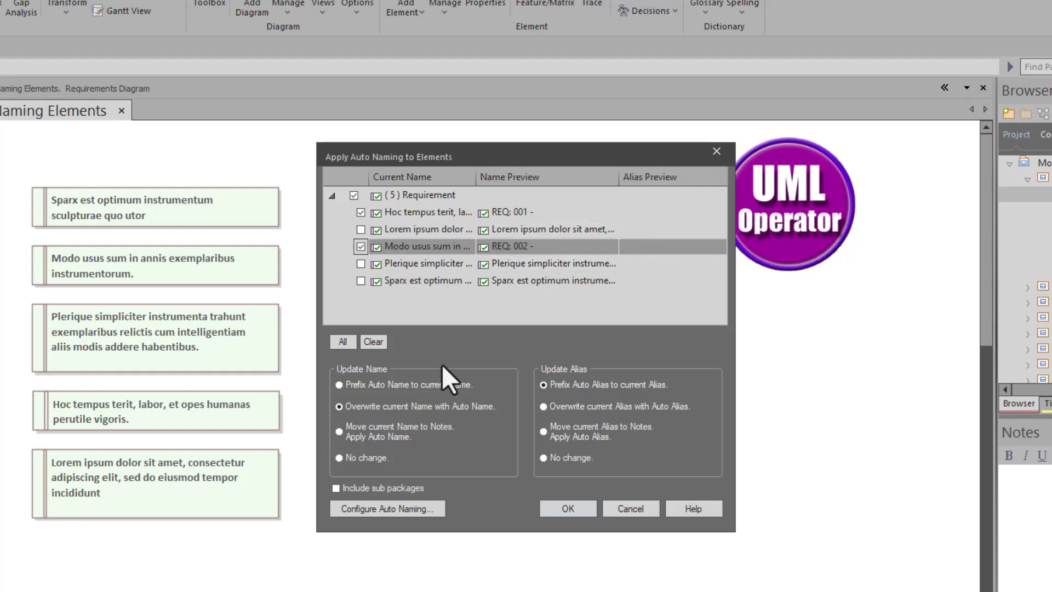
click(371, 434)
click(344, 456)
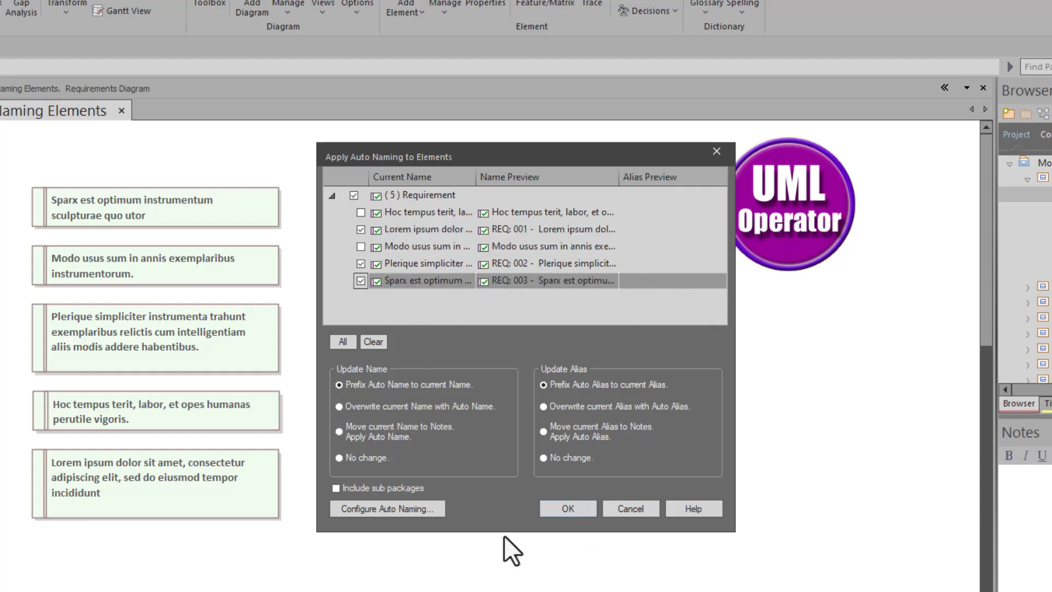
Step: Apply the prefixed auto names to the Lorem ipsum, Plerique and Sparx requirements, and move REQ: 003 and REQ: 002 into a separate column
click(571, 508)
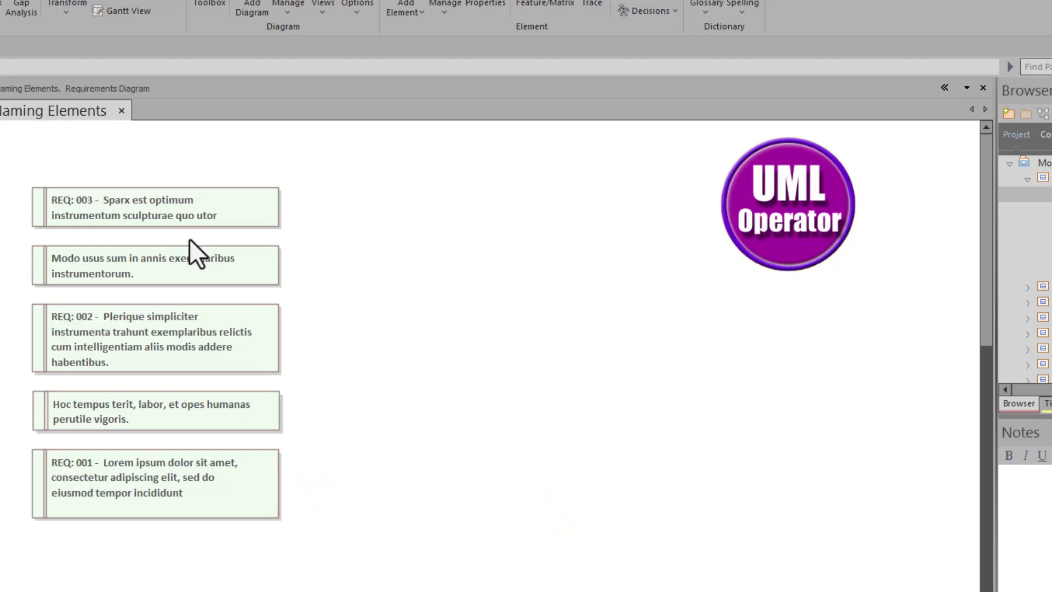
drag(183, 214, 455, 207)
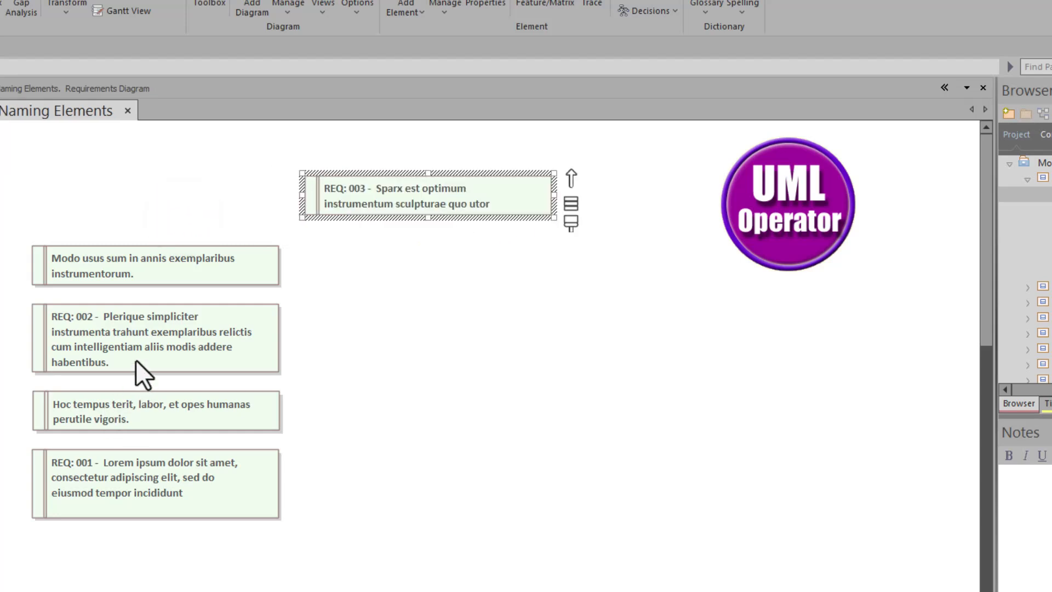
drag(136, 359, 409, 346)
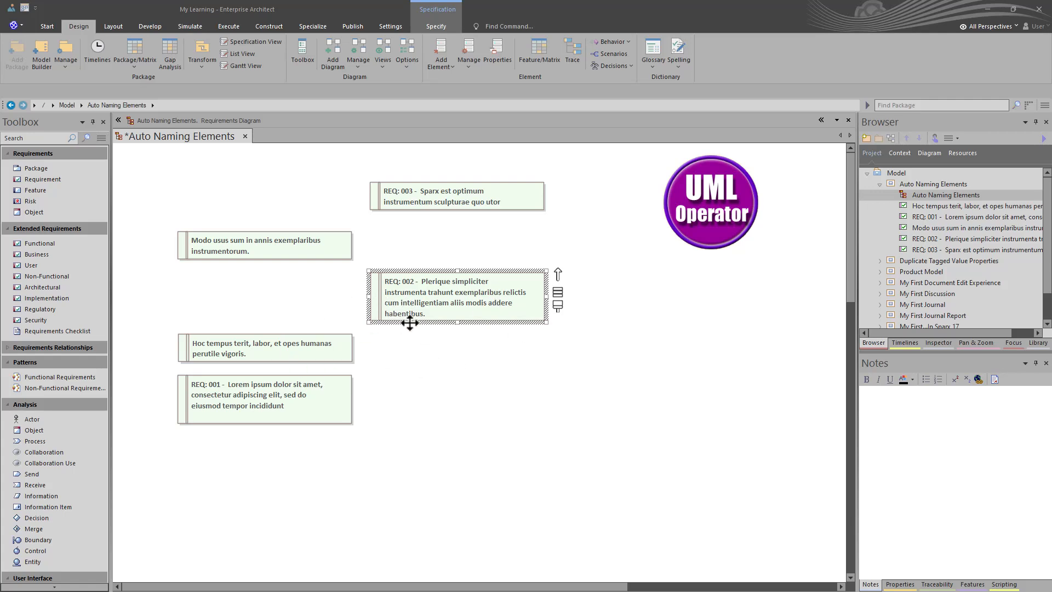
Step: Create a baseline of the Auto Naming Elements package with version 0.01, including sub-packages, and close the baselines list
click(924, 185)
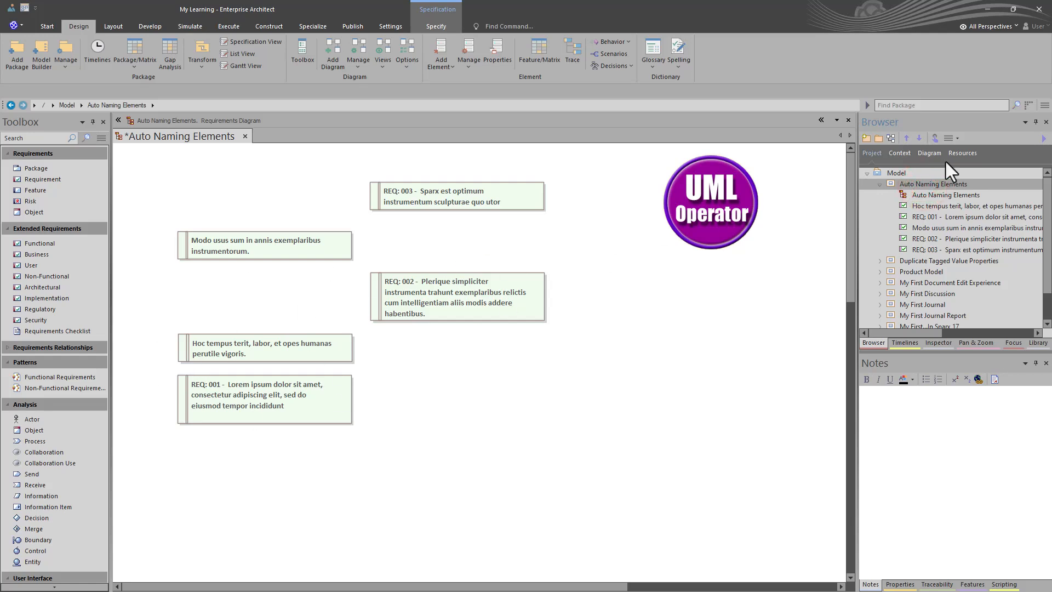
key(ctrl+alt+b)
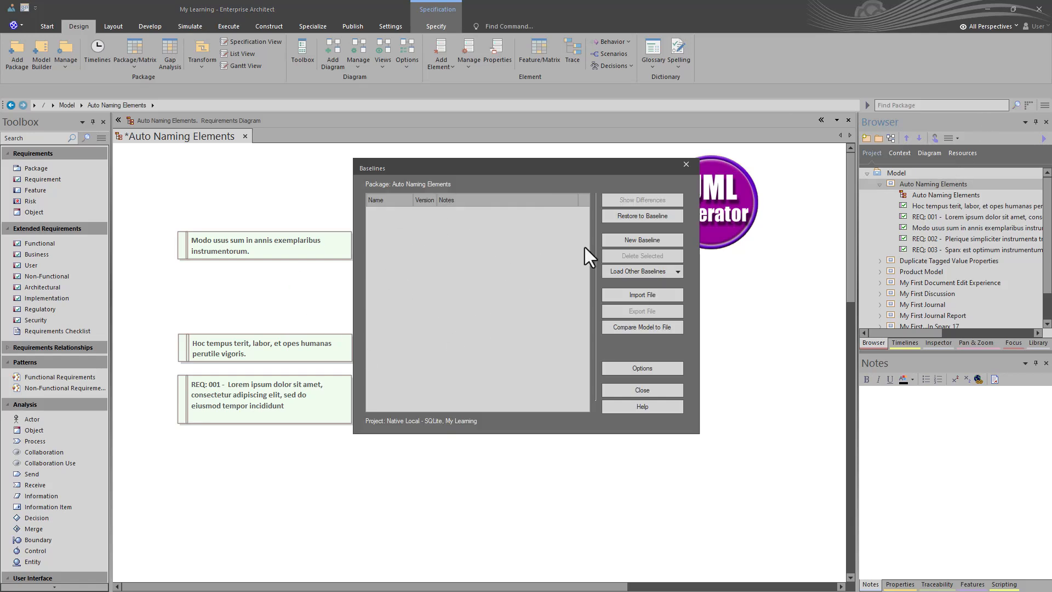
click(627, 243)
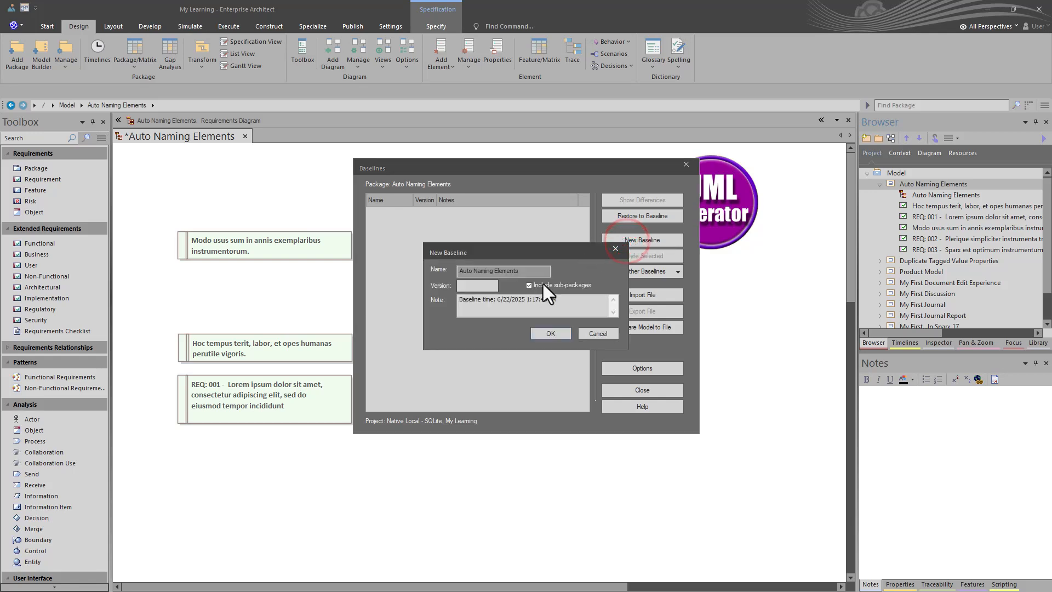
text(0.01)
click(565, 335)
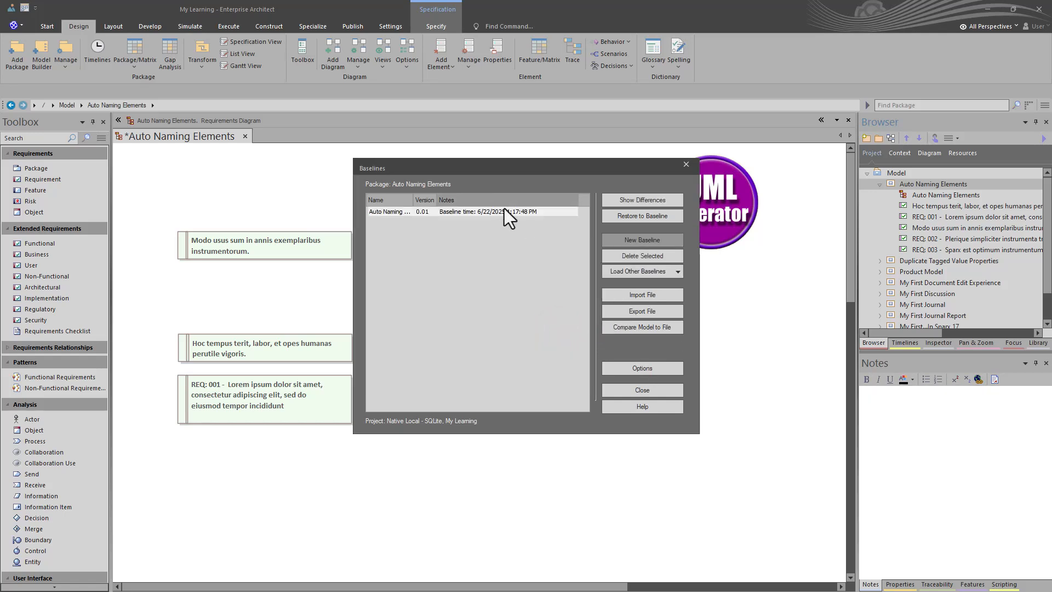
click(643, 390)
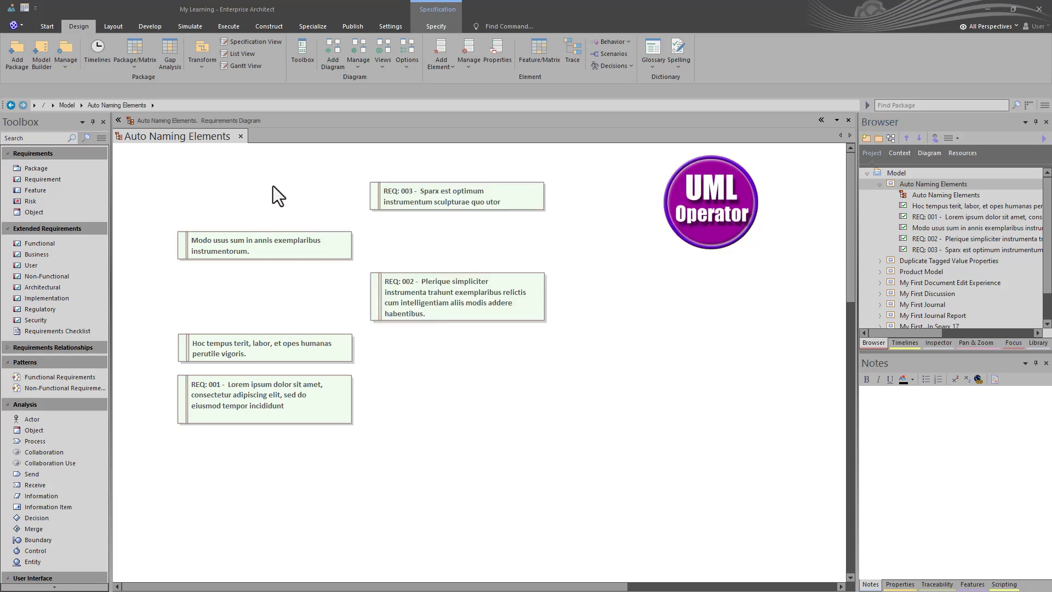
Step: Open auto naming for the package and include the Hoc tempus, Modo usus and REQ: 003 Sparx requirements
click(83, 28)
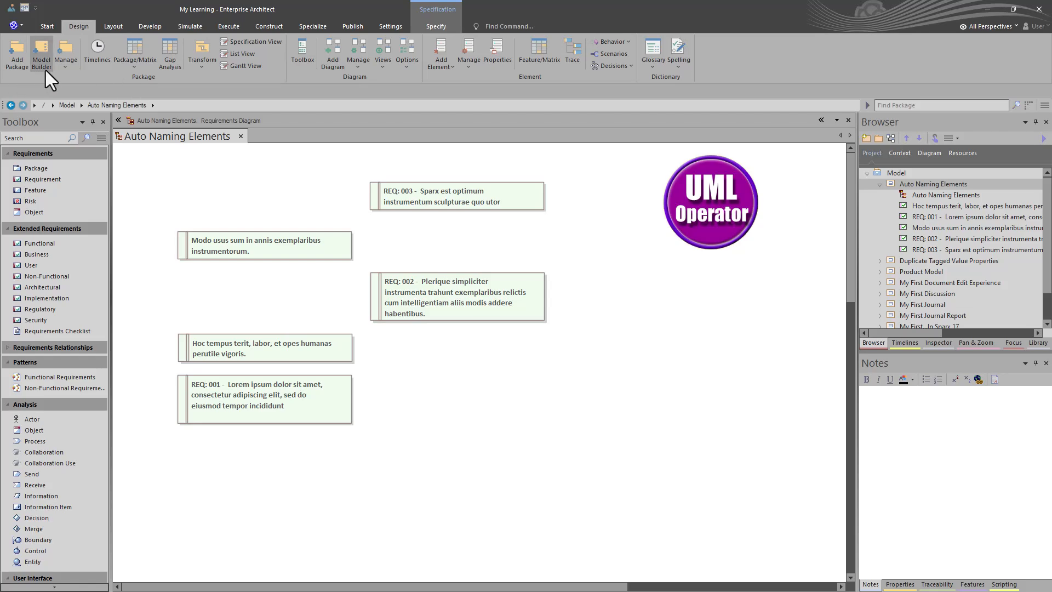
click(63, 69)
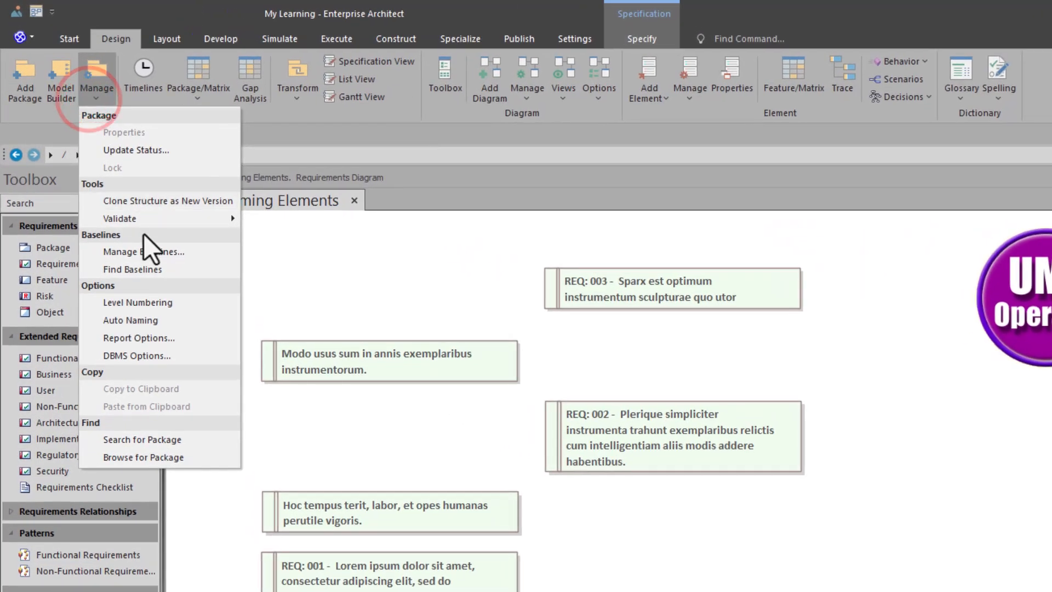
click(138, 321)
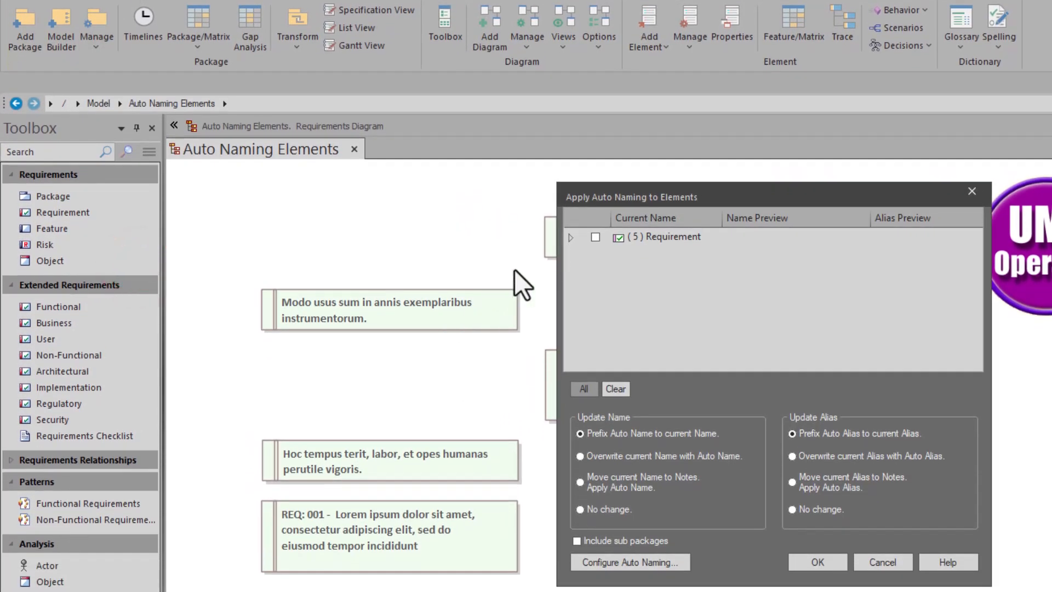
click(569, 237)
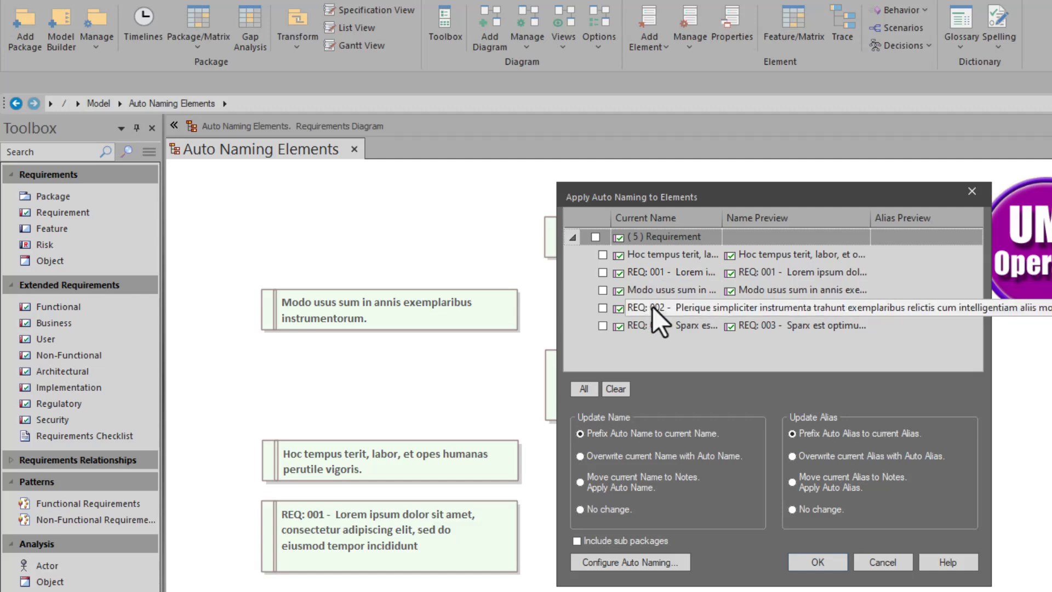
click(602, 254)
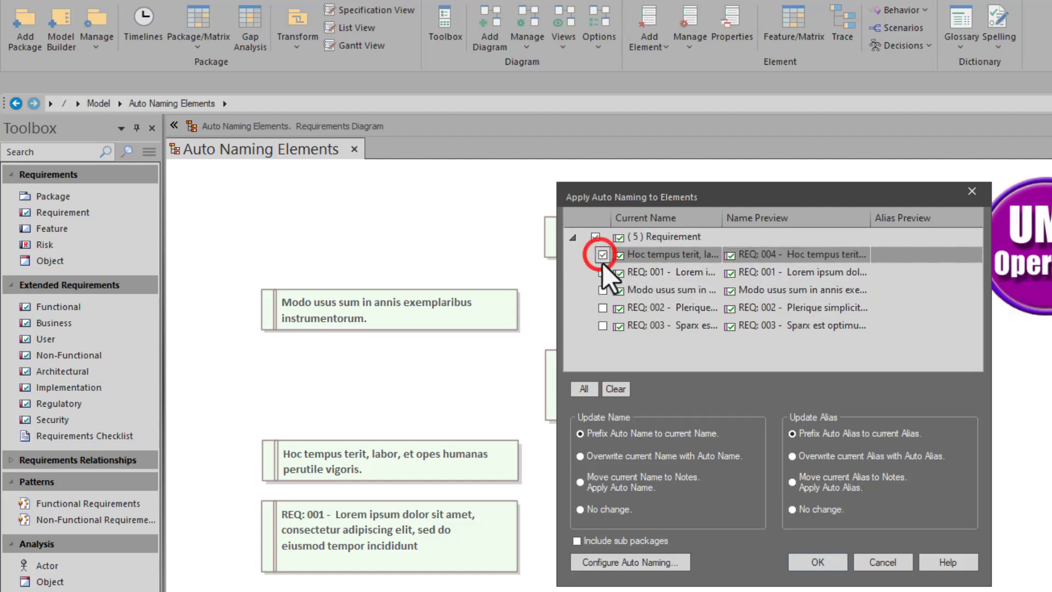
click(602, 289)
click(602, 326)
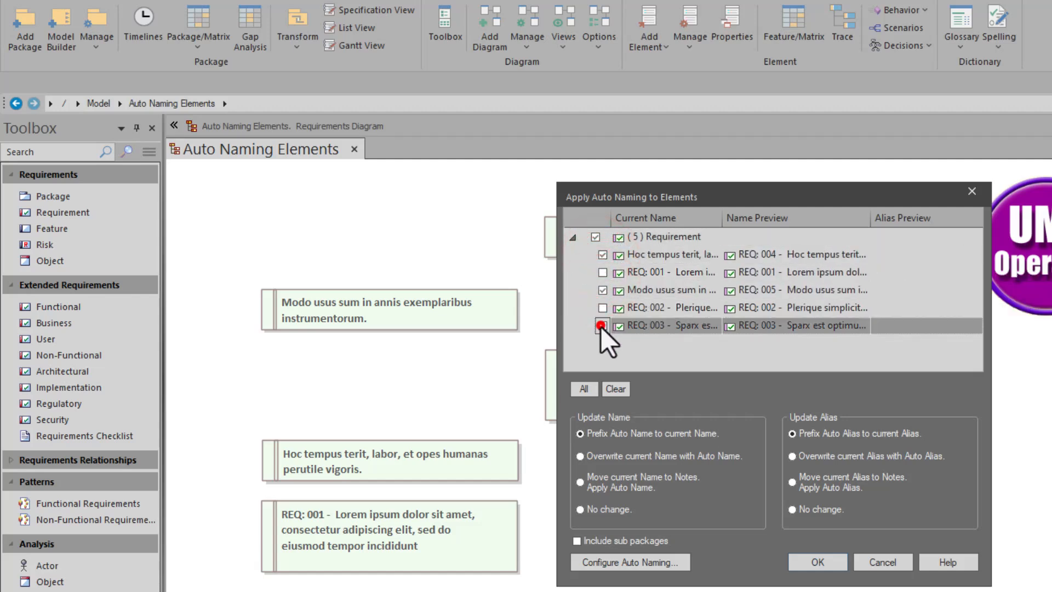
Step: Apply the auto names to the chosen requirements, moving their current names to notes
click(655, 443)
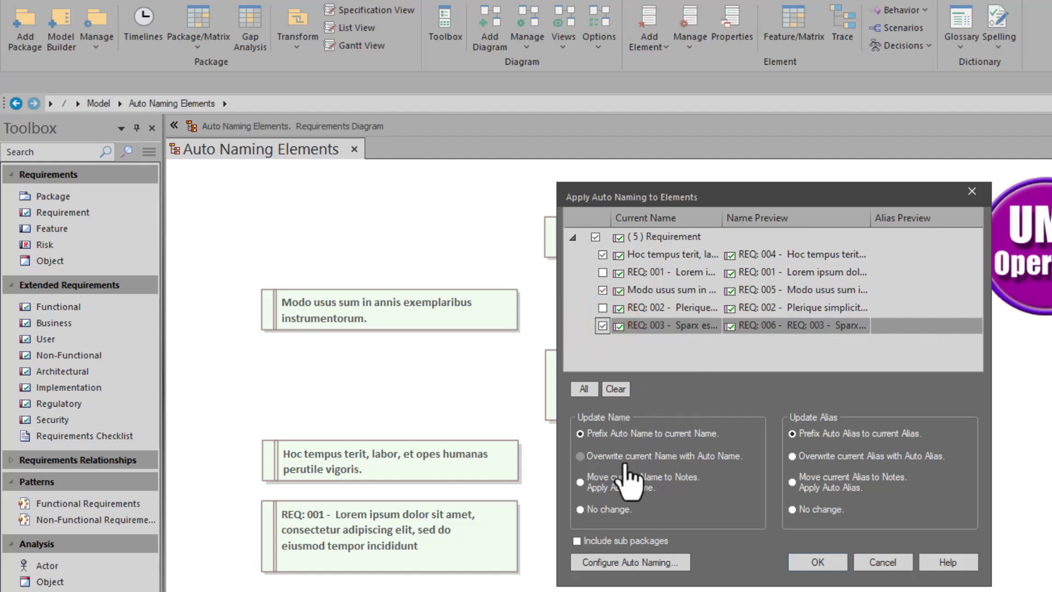
click(663, 483)
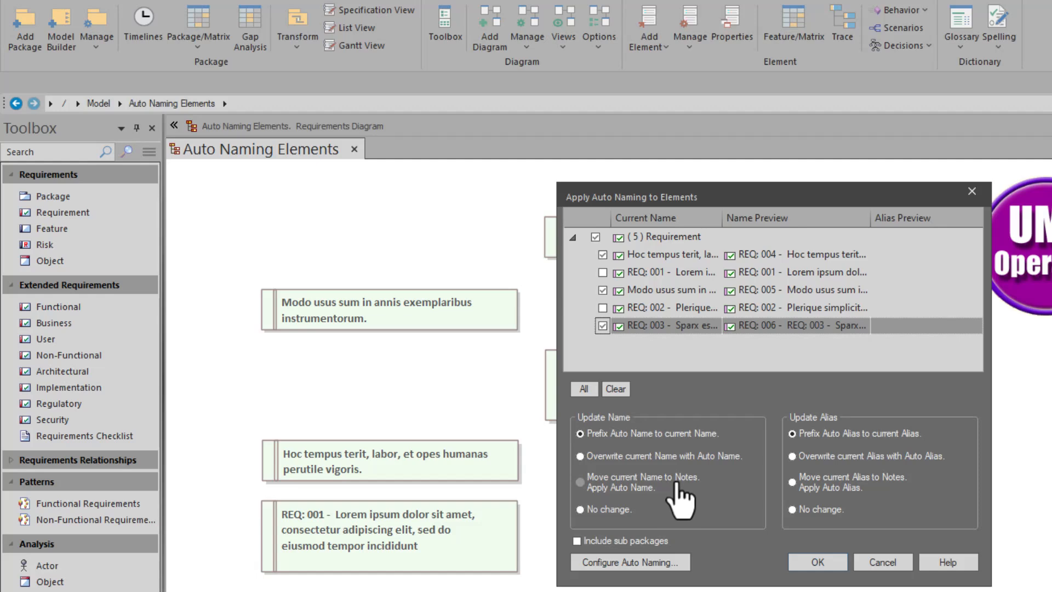
click(616, 482)
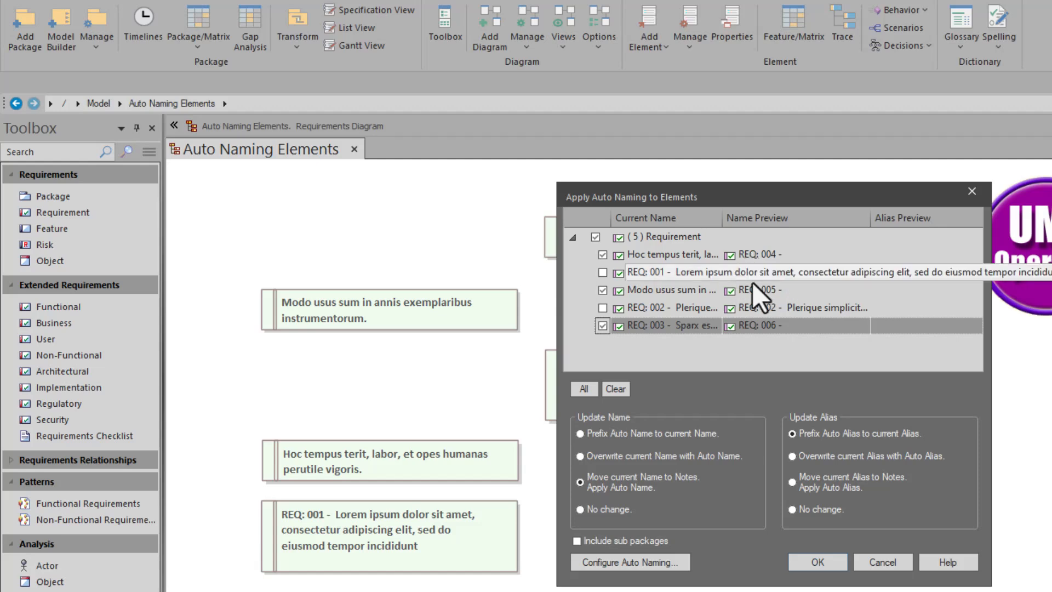
click(826, 438)
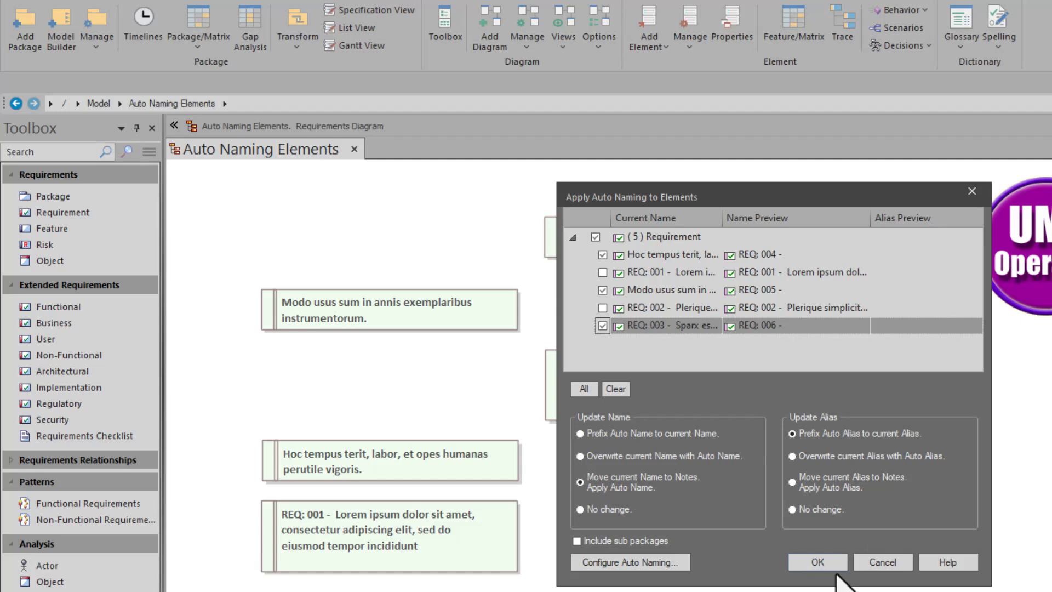
click(817, 565)
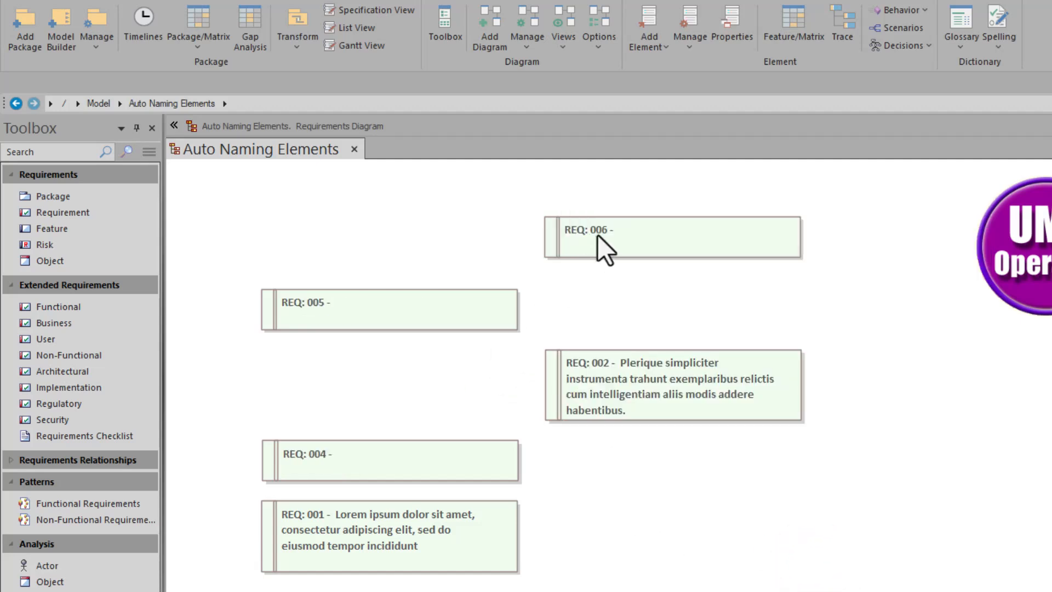
Step: Inspect the renamed REQ: 004, REQ: 005 and REQ: 006 requirements on the diagram
click(350, 313)
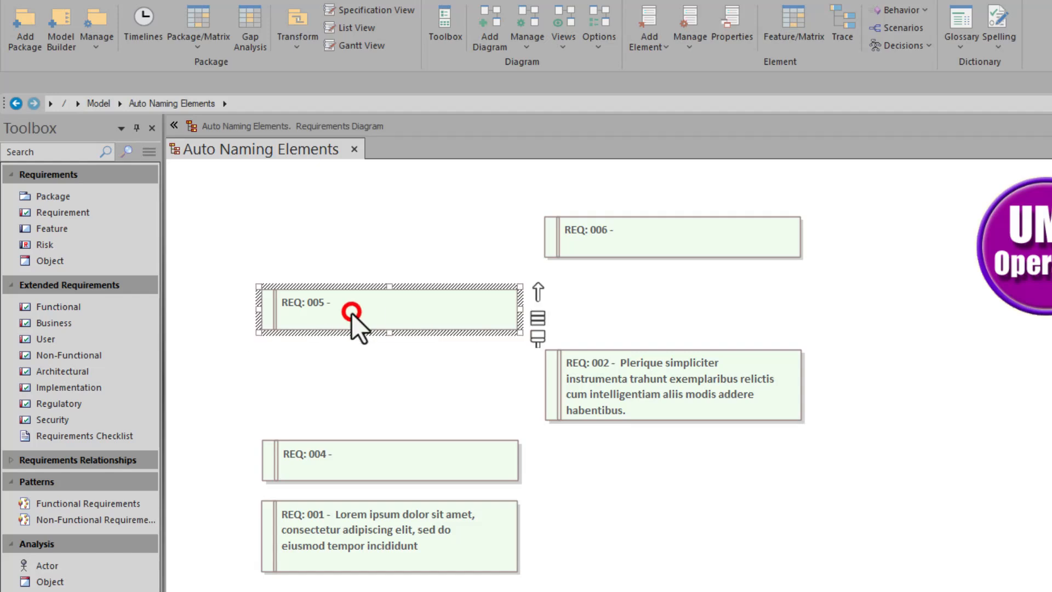
click(333, 458)
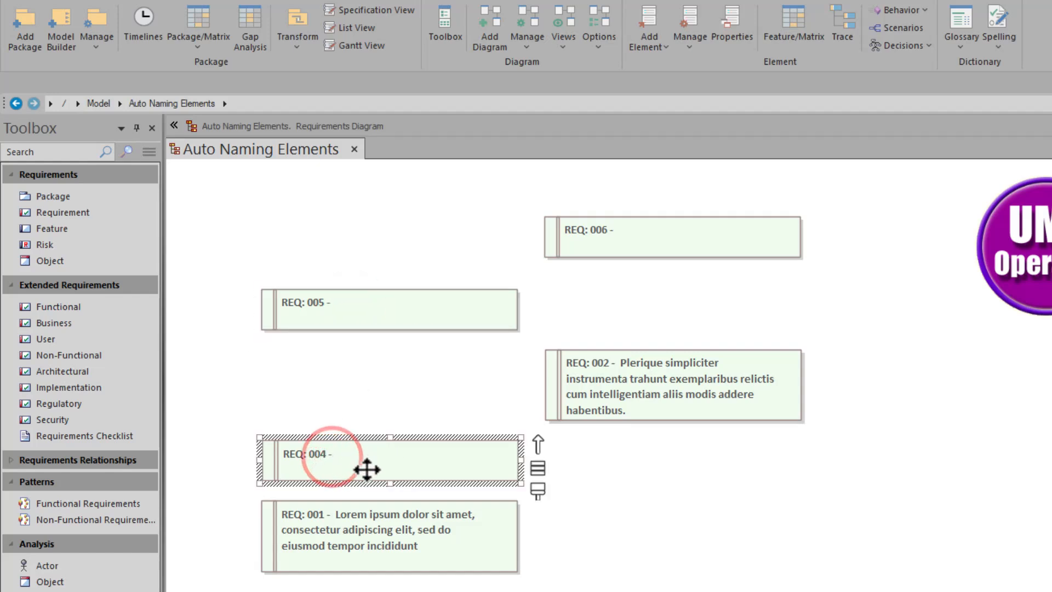
click(352, 311)
click(659, 231)
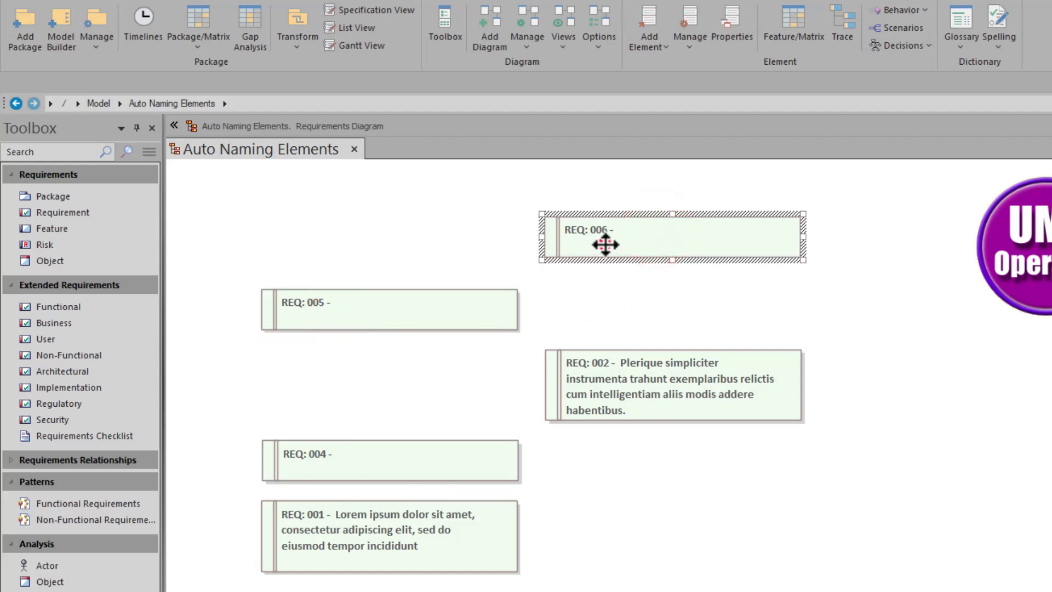
click(603, 249)
click(401, 318)
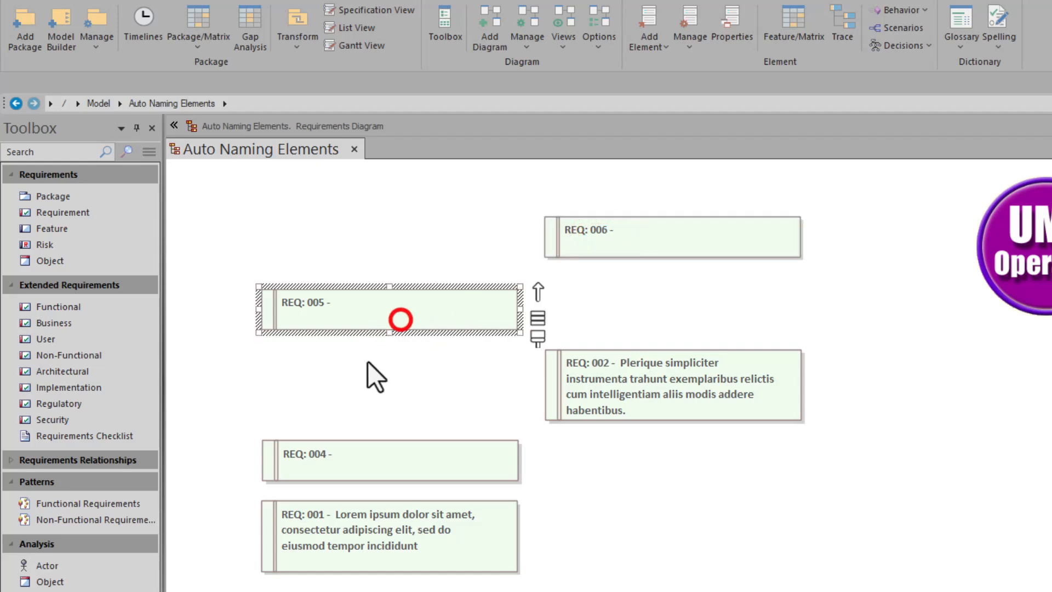
Step: Open the properties of REQ: 004 and examine its name and notes text
click(361, 456)
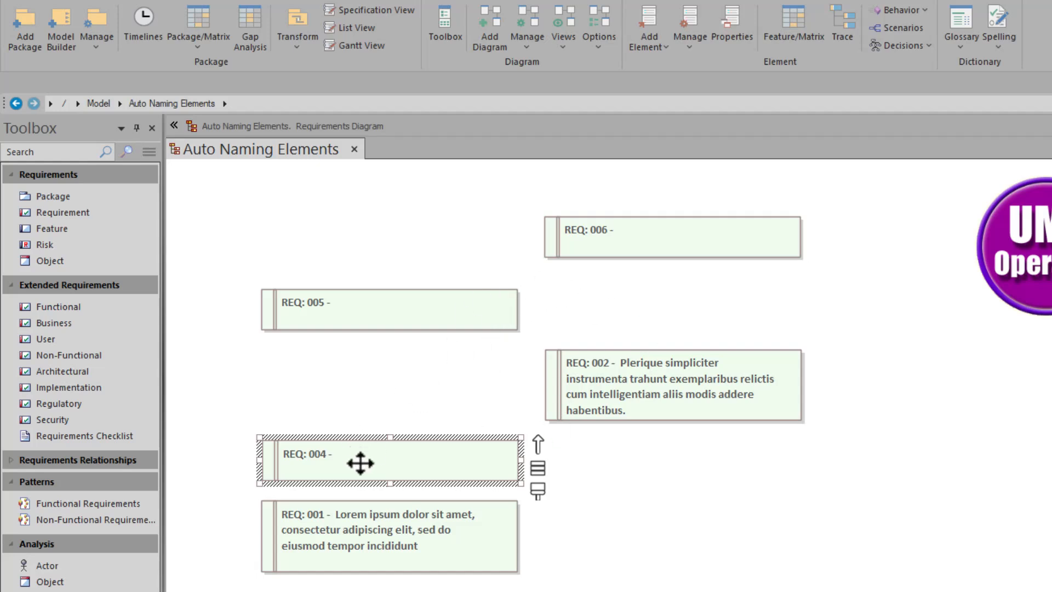
double_click(357, 461)
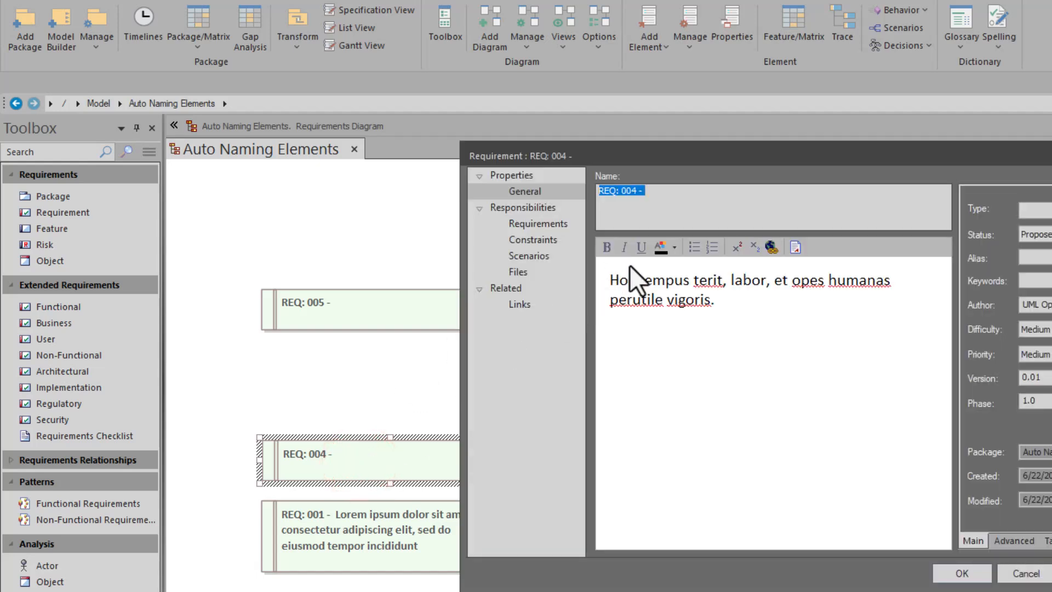
click(640, 282)
drag(609, 280, 715, 299)
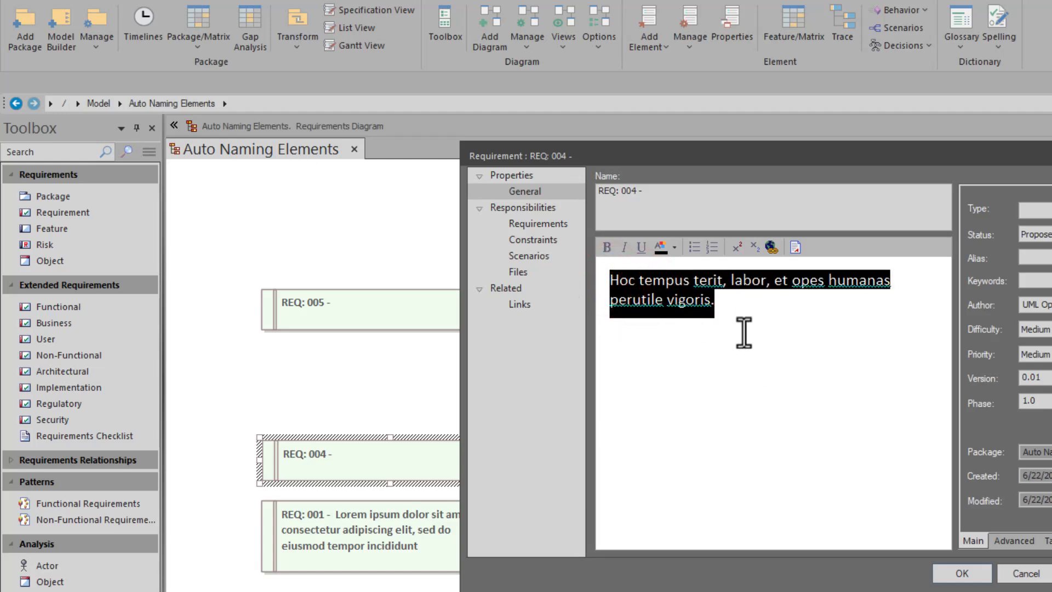
click(685, 197)
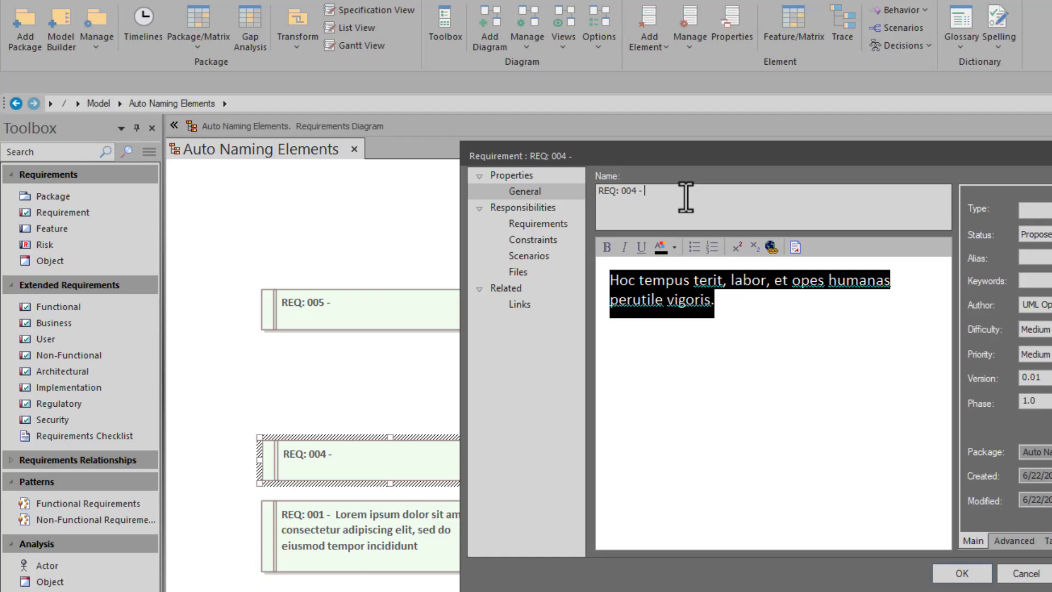
click(964, 572)
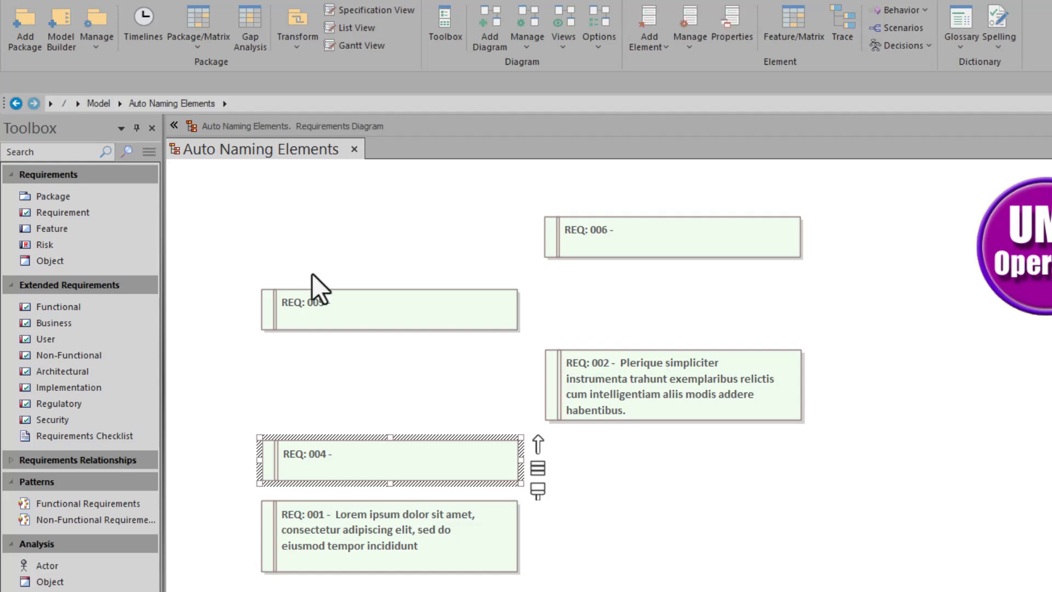
Step: Open the properties of REQ: 005, examine its name and notes text, and leave without saving
double_click(336, 306)
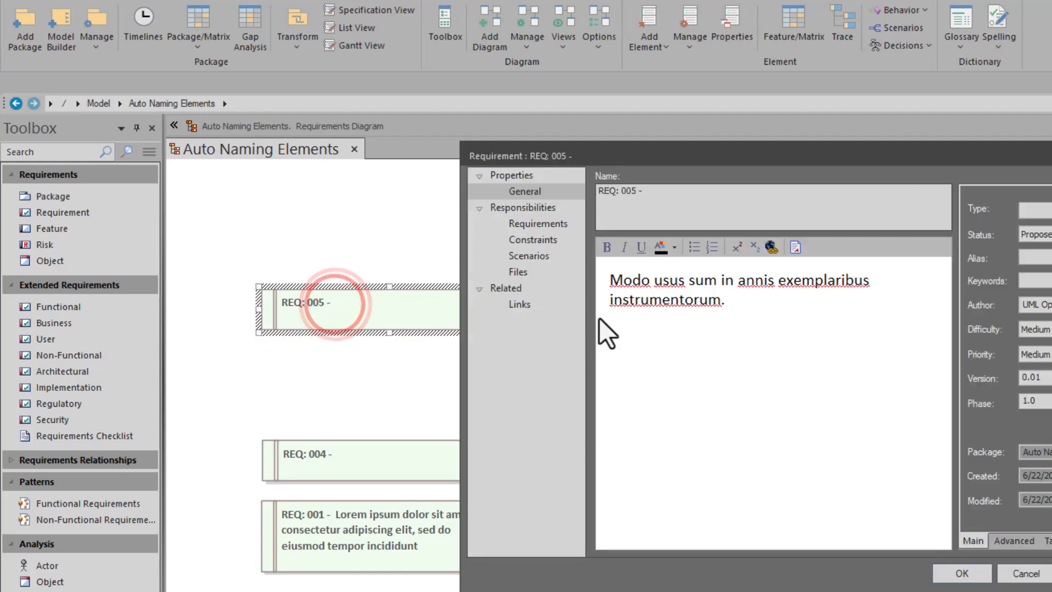
triple_click(707, 307)
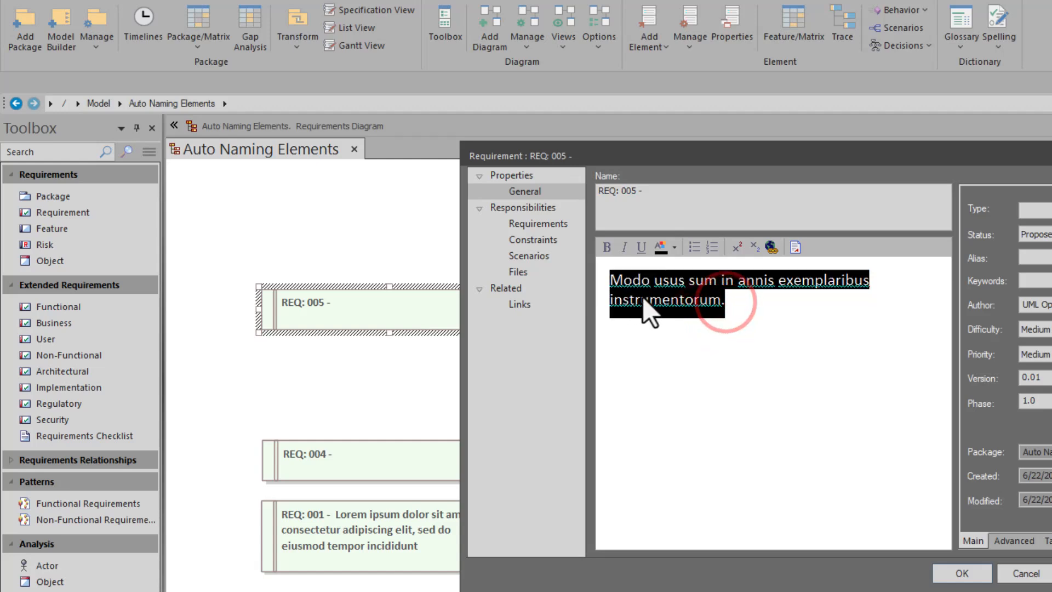
click(661, 192)
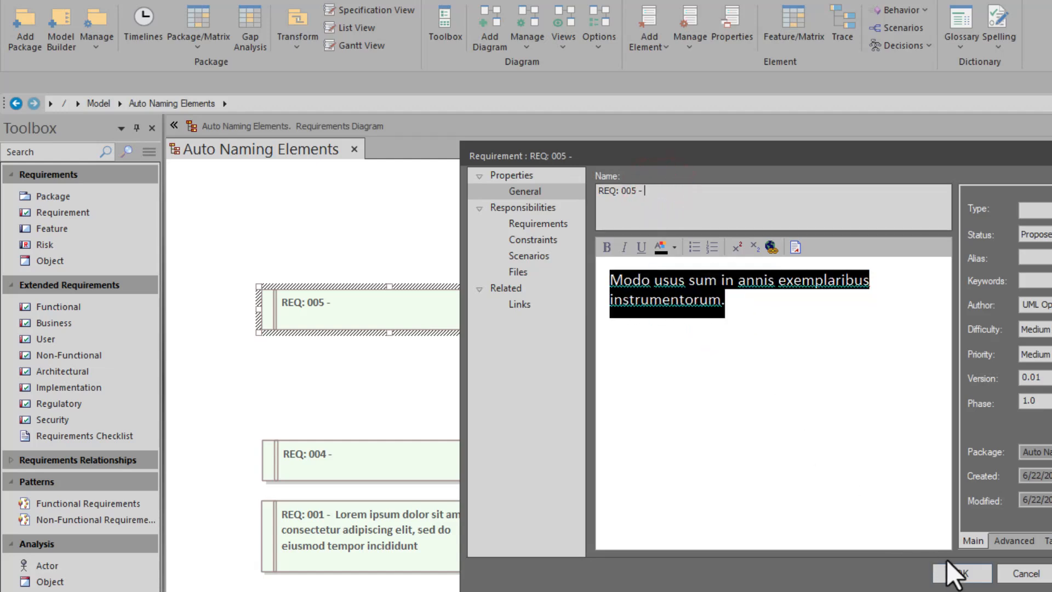
click(1025, 573)
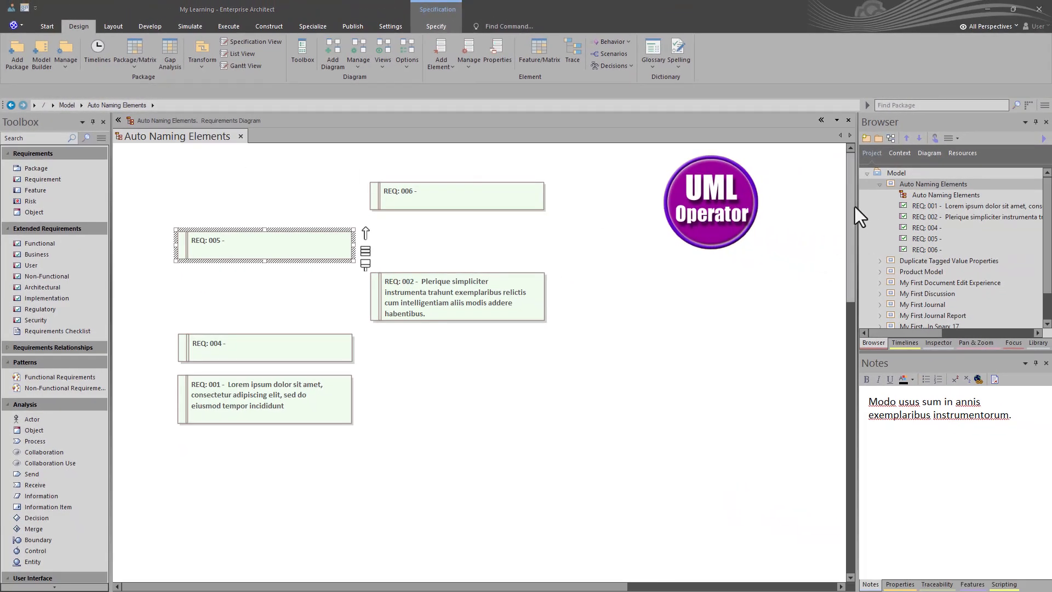
Step: Restore the Auto Naming Elements package to its version 0.01 baseline and reopen its diagram
click(905, 183)
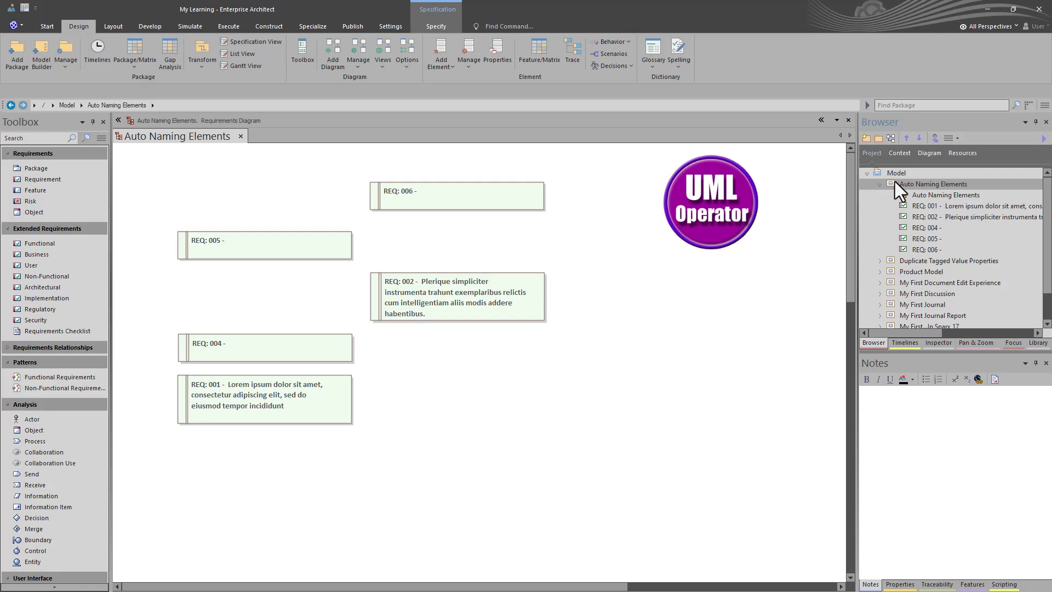
key(ctrl+alt+b)
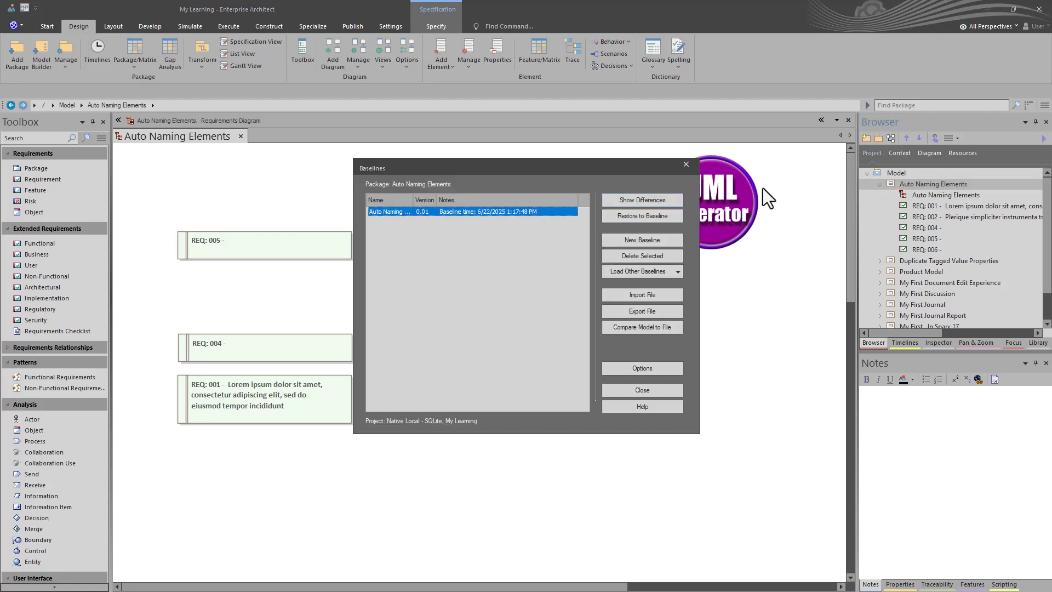
click(471, 212)
click(634, 215)
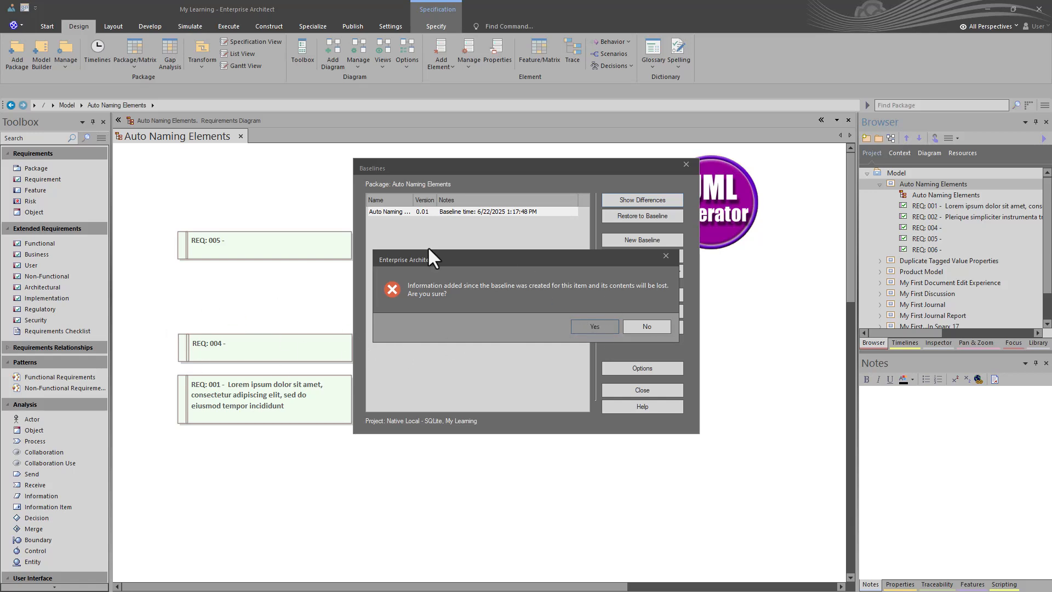
click(594, 326)
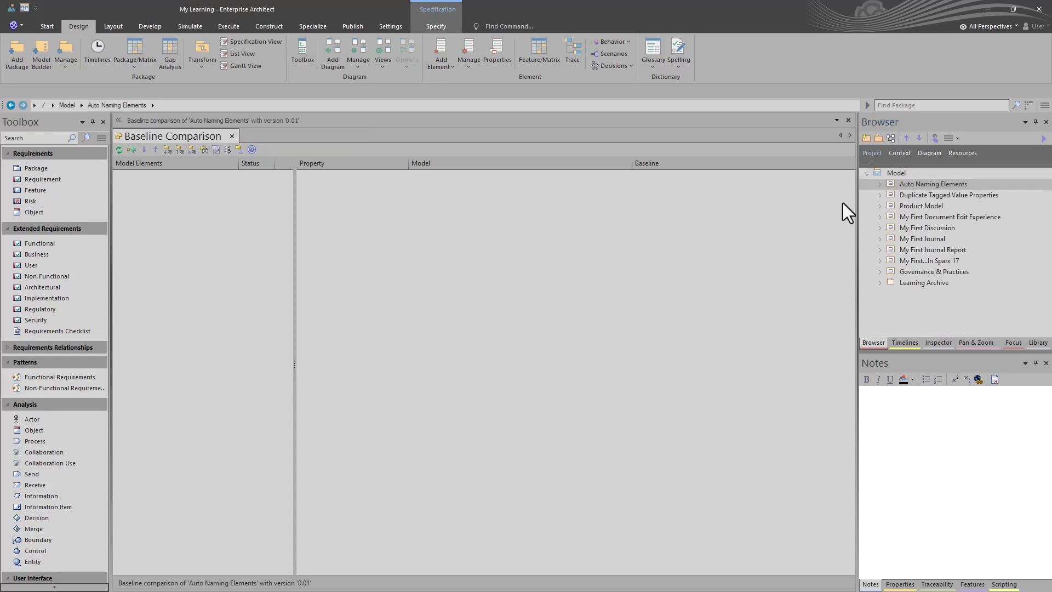
click(878, 184)
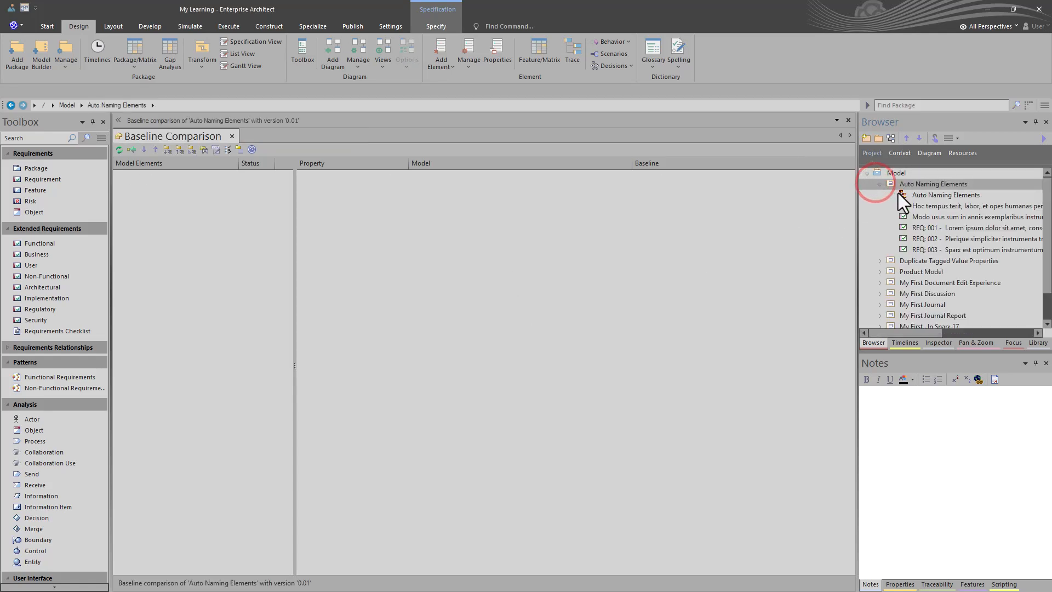
double_click(899, 194)
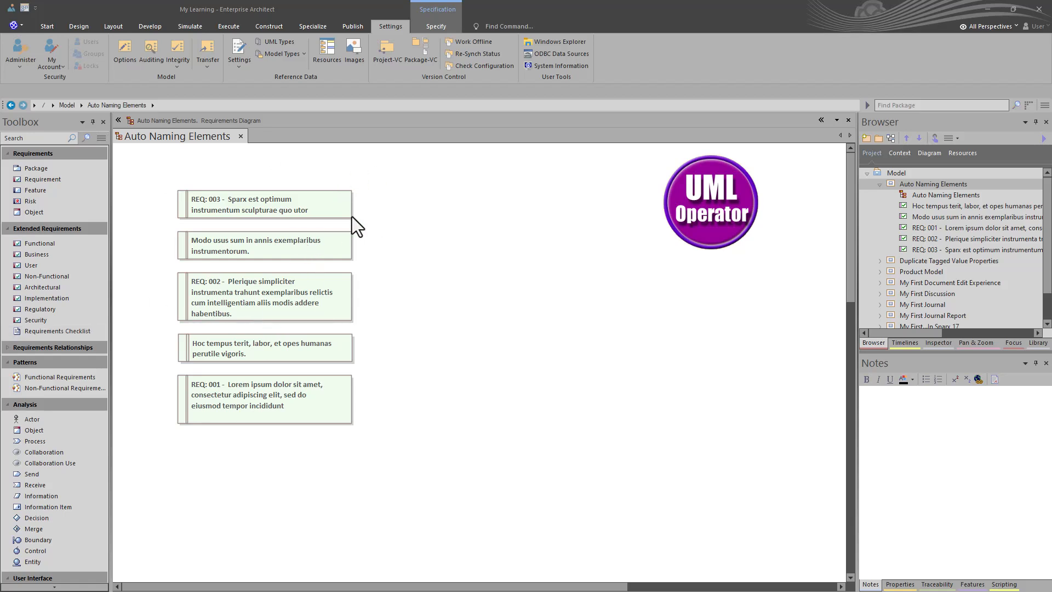
Step: Move the unnumbered Modo usus and Hoc tempus requirements into a separate column beside the numbered ones
click(260, 213)
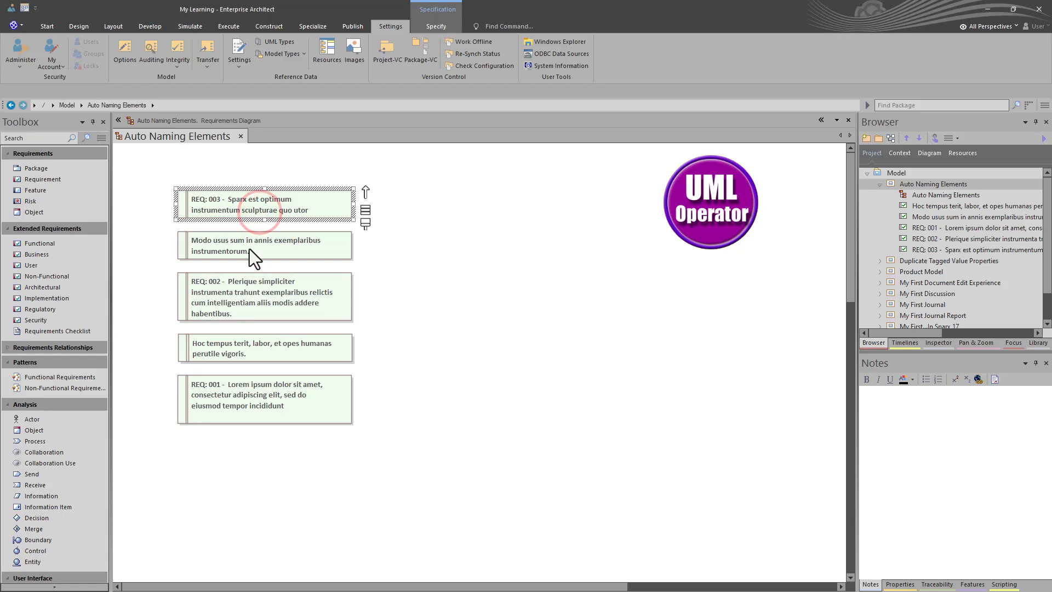
drag(250, 247, 429, 245)
click(211, 301)
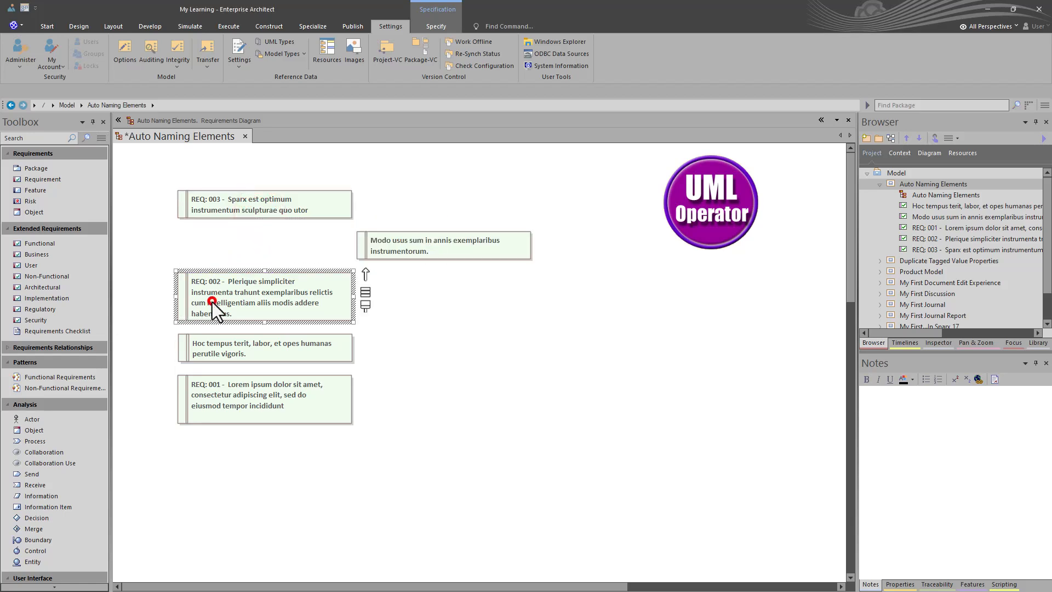
drag(231, 344, 404, 350)
click(295, 399)
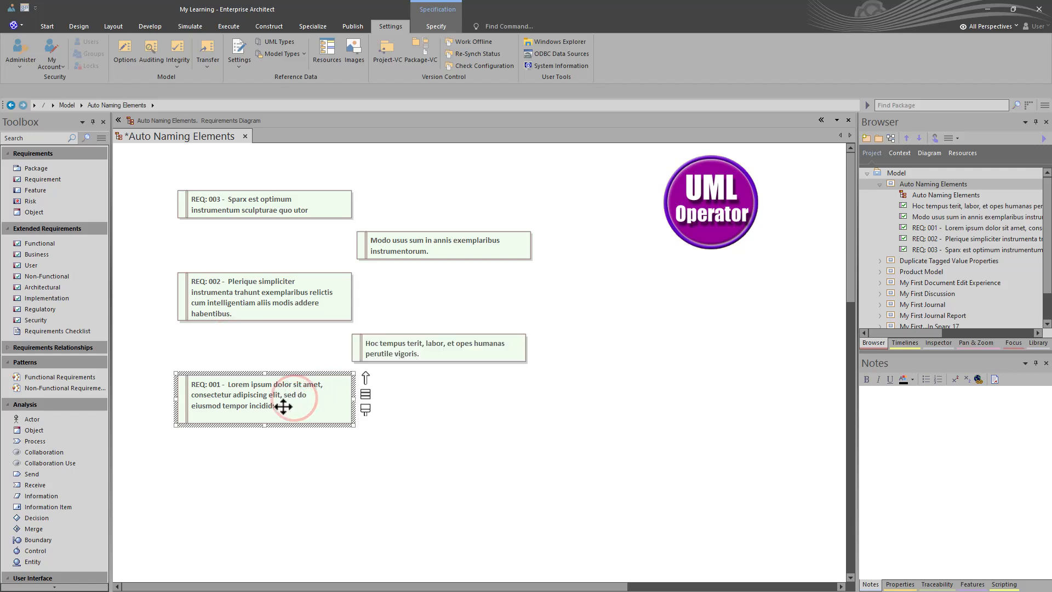
click(449, 243)
click(428, 344)
click(422, 246)
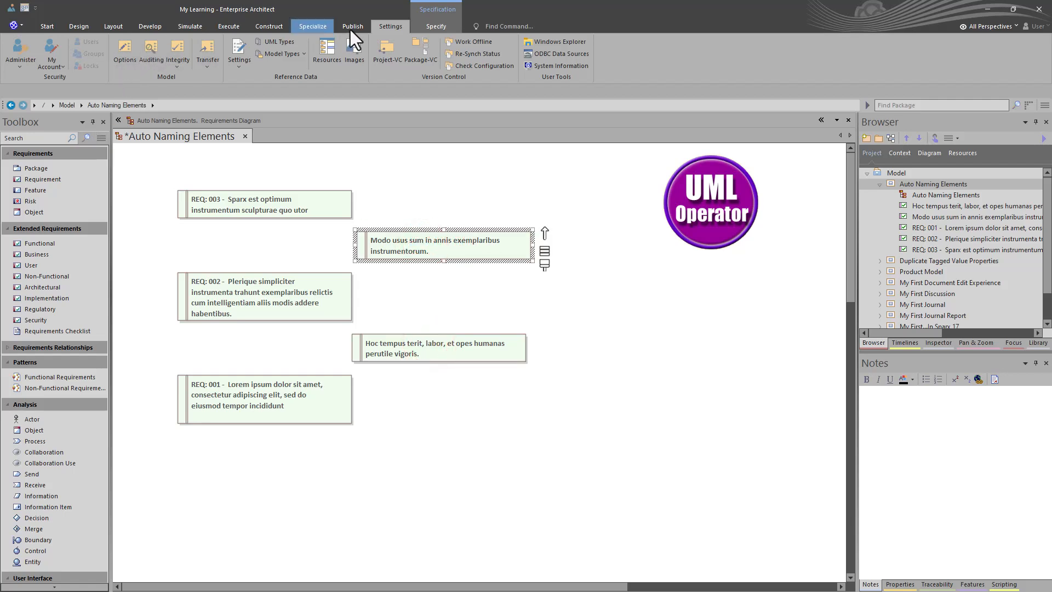
Step: Set the Requirement auto name counter to 004, turn off applying the name on creation, and save the settings
click(387, 23)
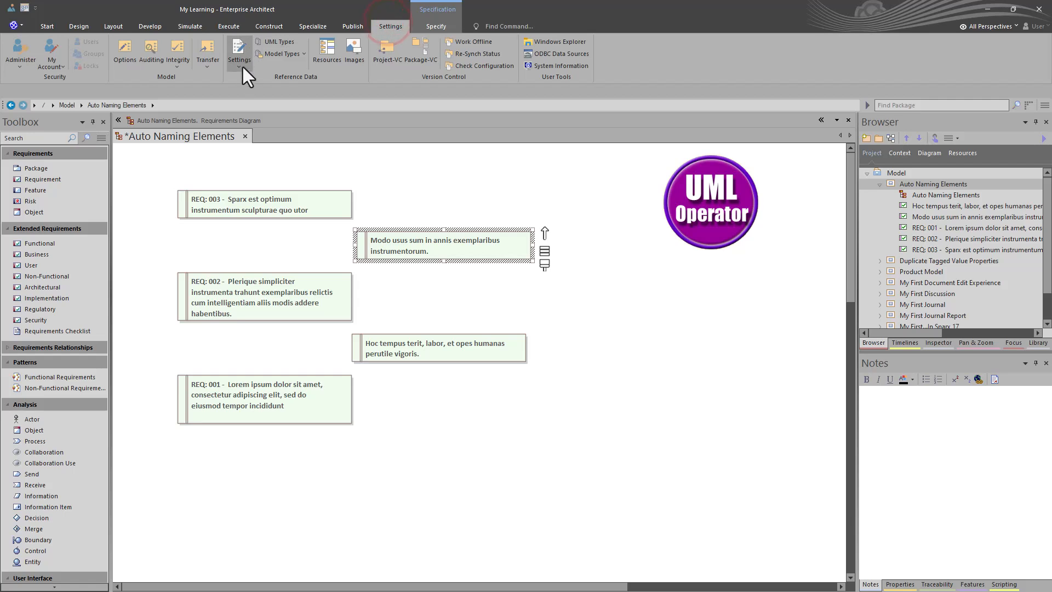
click(241, 71)
click(252, 86)
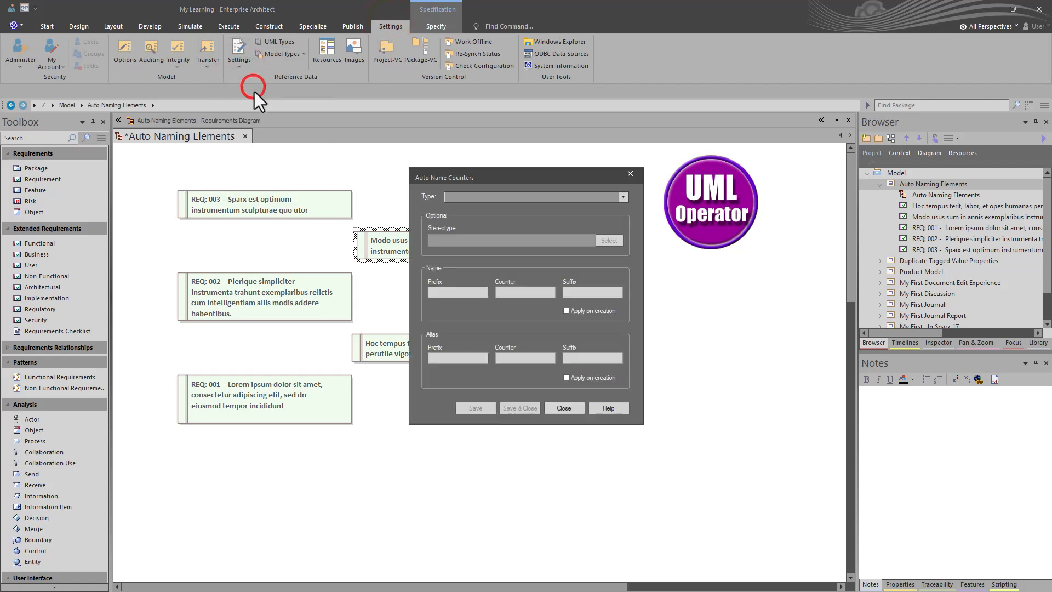
click(623, 197)
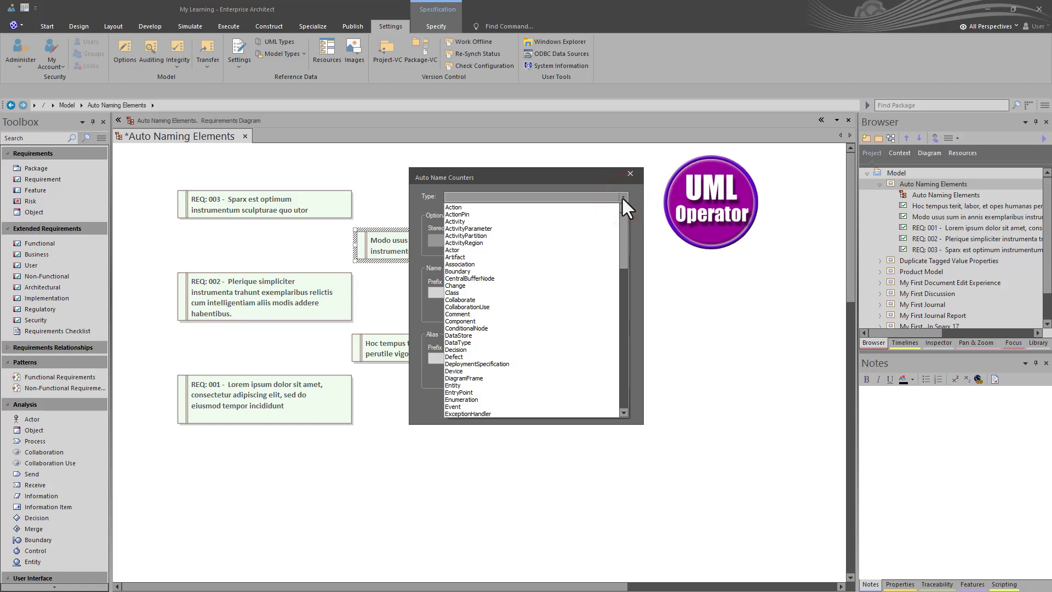
key(r)
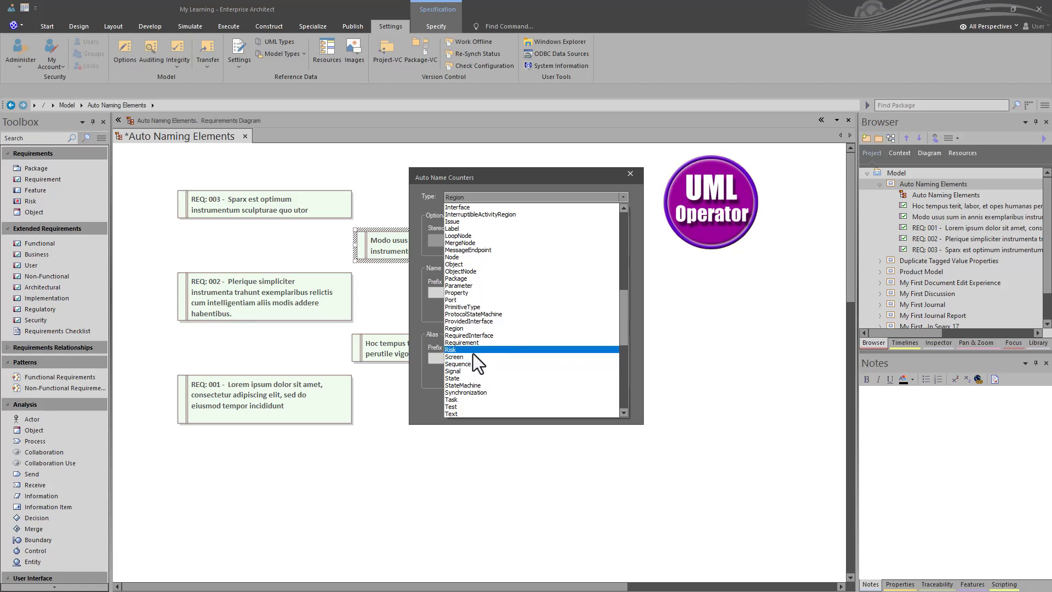
click(472, 342)
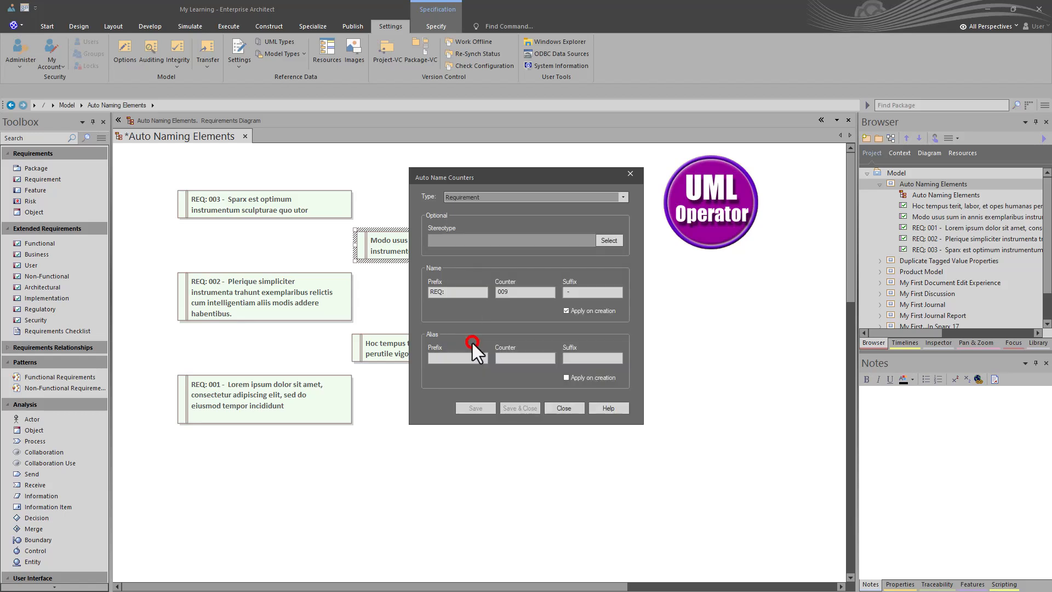
click(509, 291)
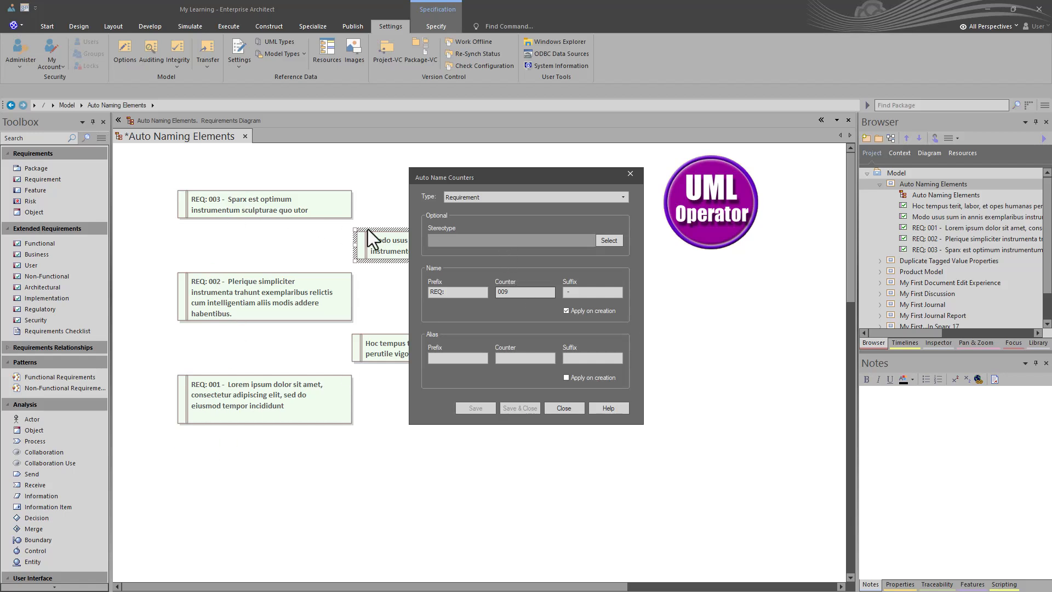
click(520, 291)
key(BackSpace)
text(4)
click(576, 310)
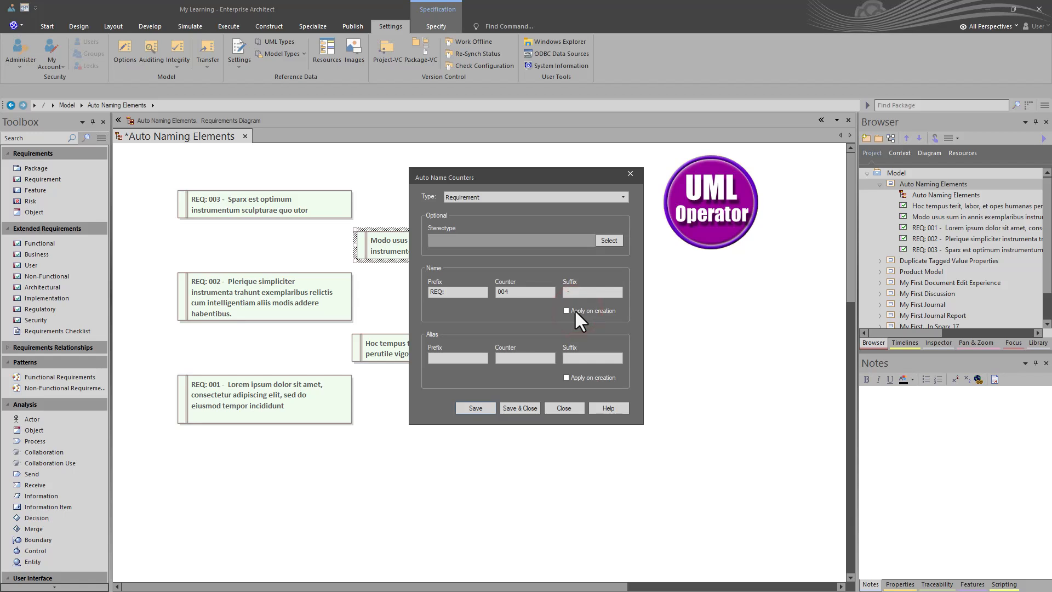
click(518, 407)
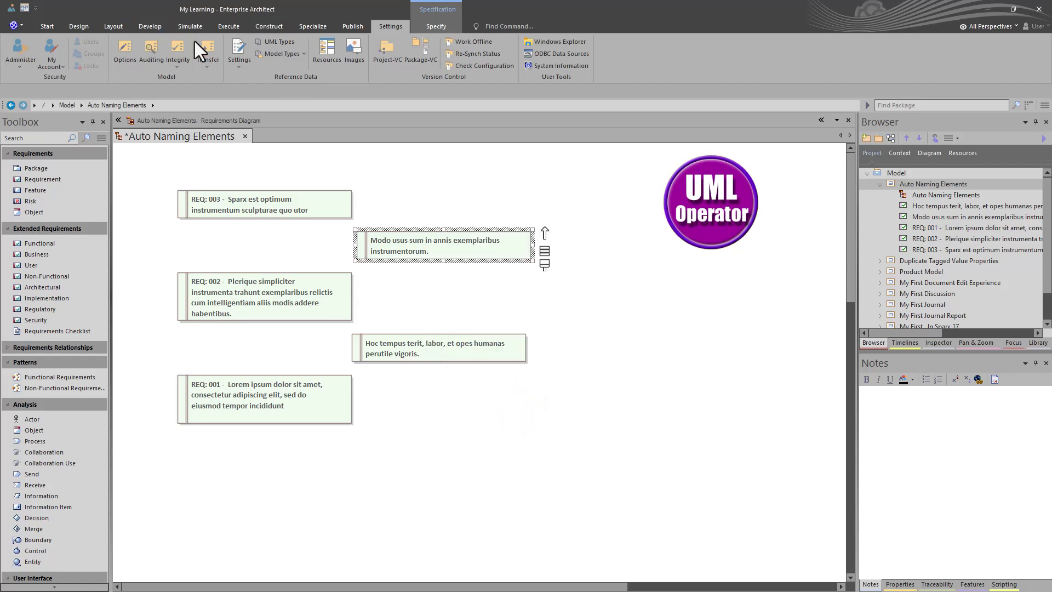
Step: Open auto naming for the Auto Naming Elements package and list its individual requirements
click(78, 26)
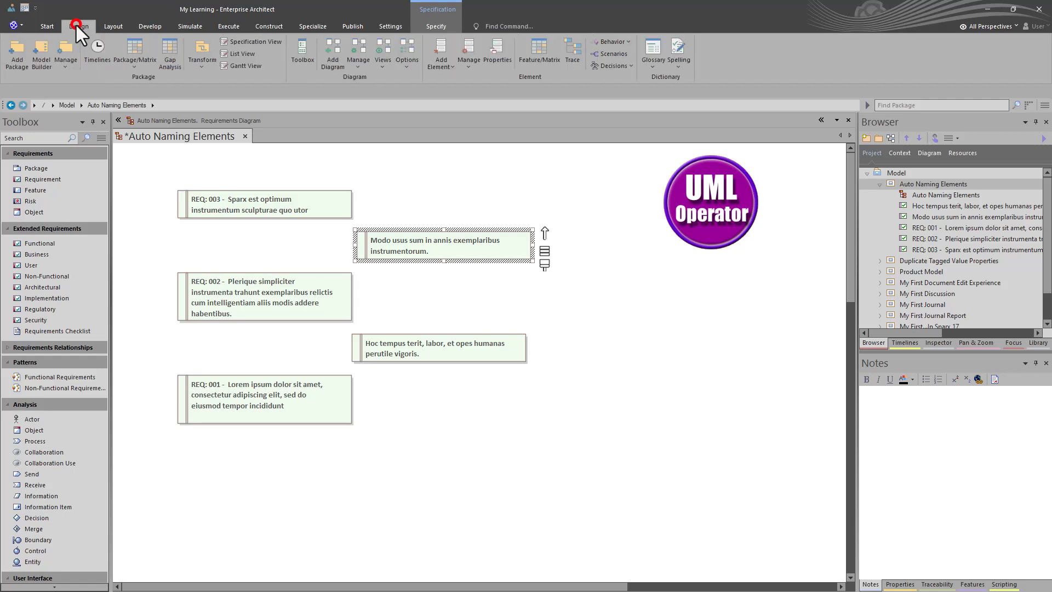
click(64, 67)
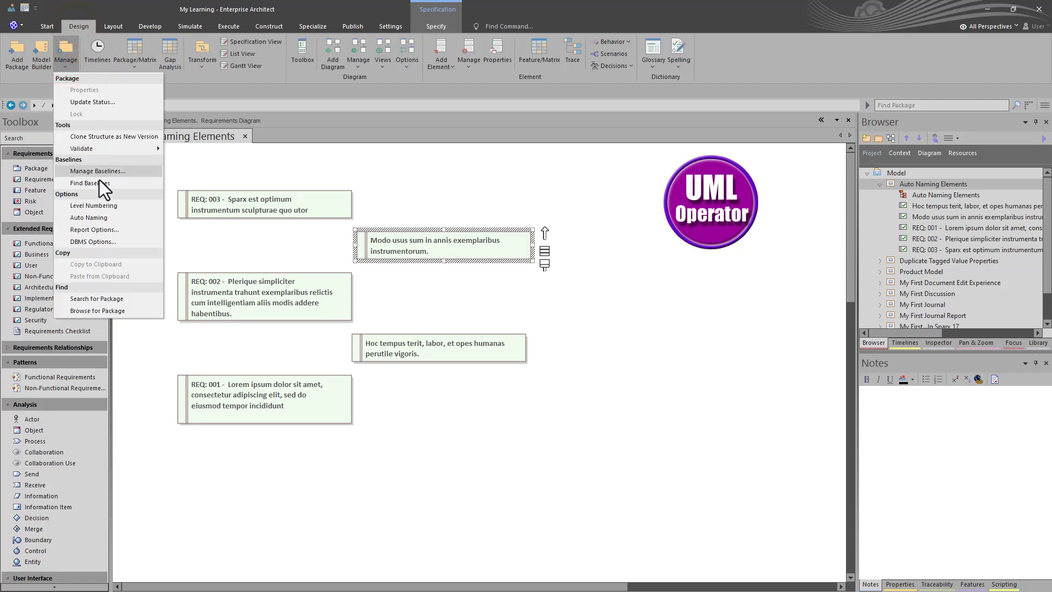
click(93, 217)
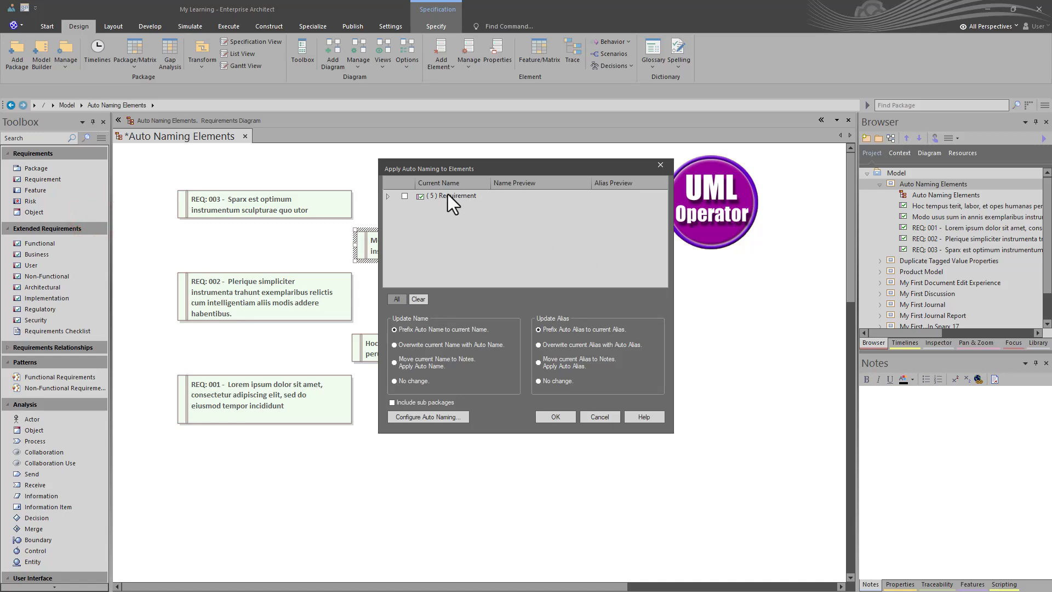
click(387, 197)
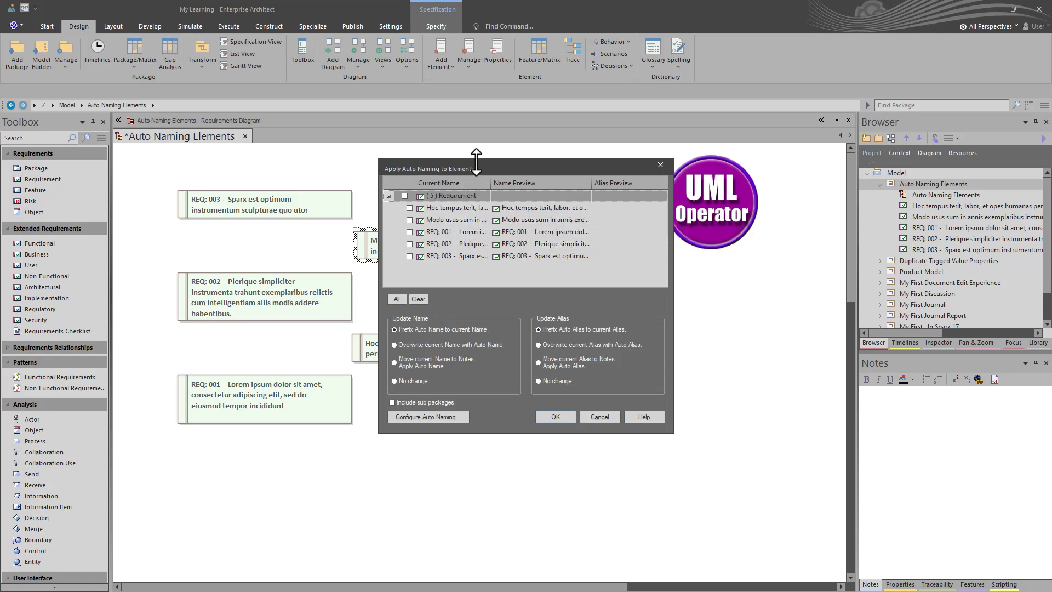
drag(488, 166, 556, 168)
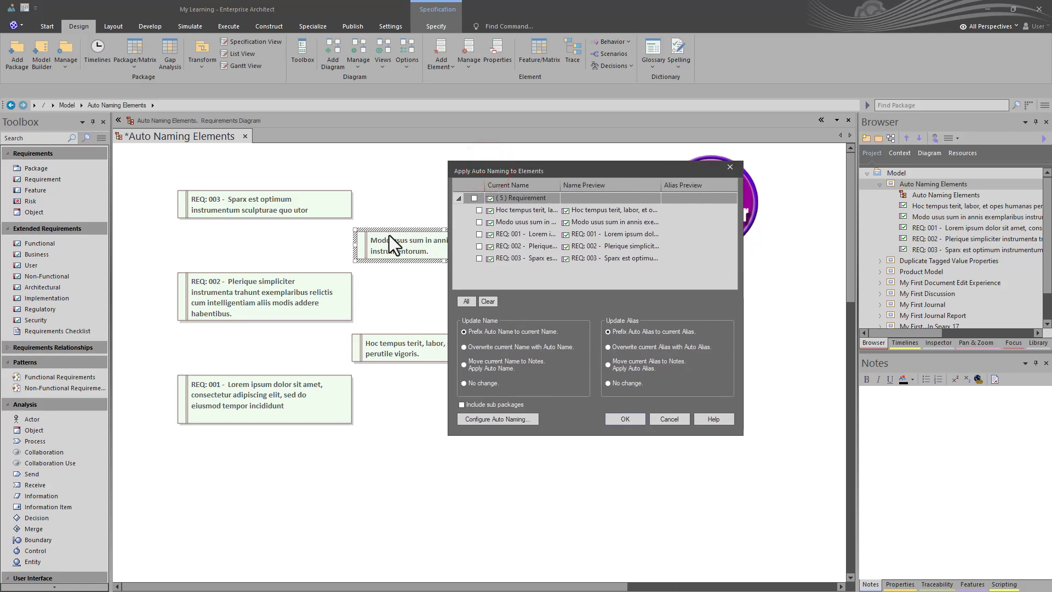
Step: Try different combinations of included requirements to compare the name previews, and exclude them all again
click(479, 222)
click(479, 210)
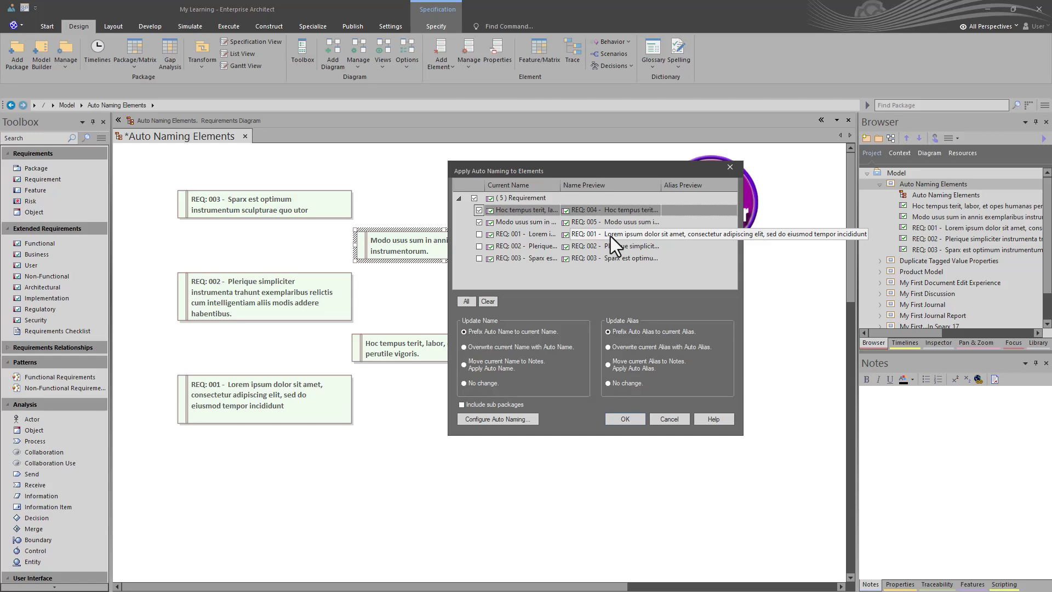
click(479, 210)
click(478, 233)
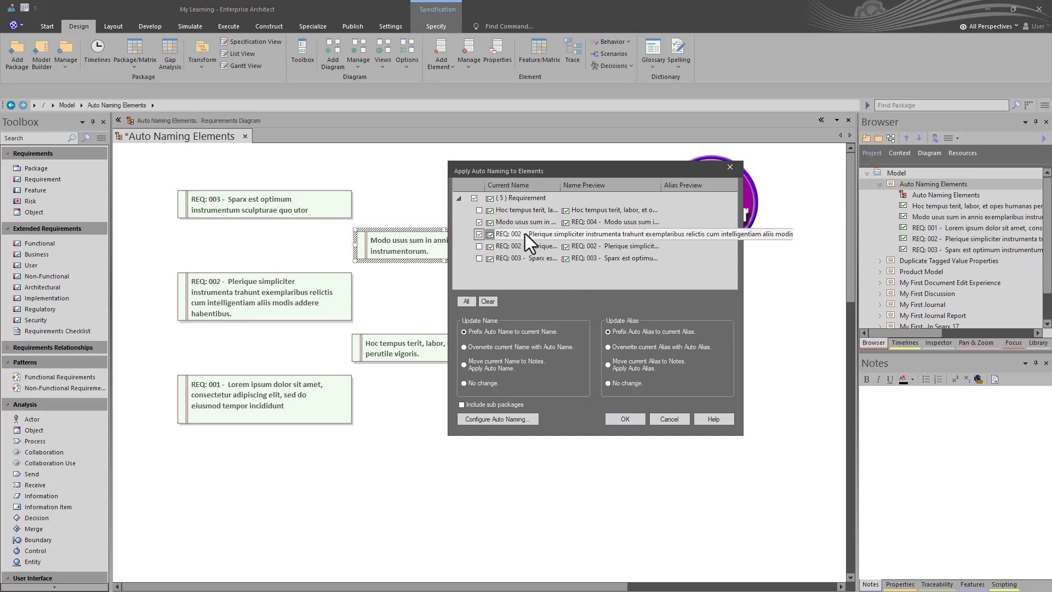
click(478, 233)
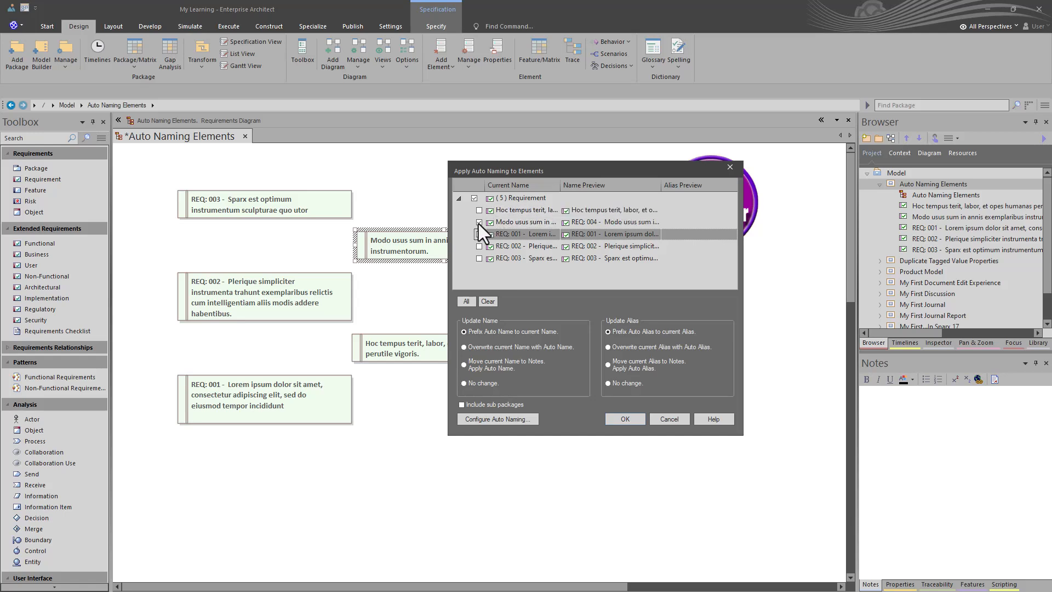
click(479, 223)
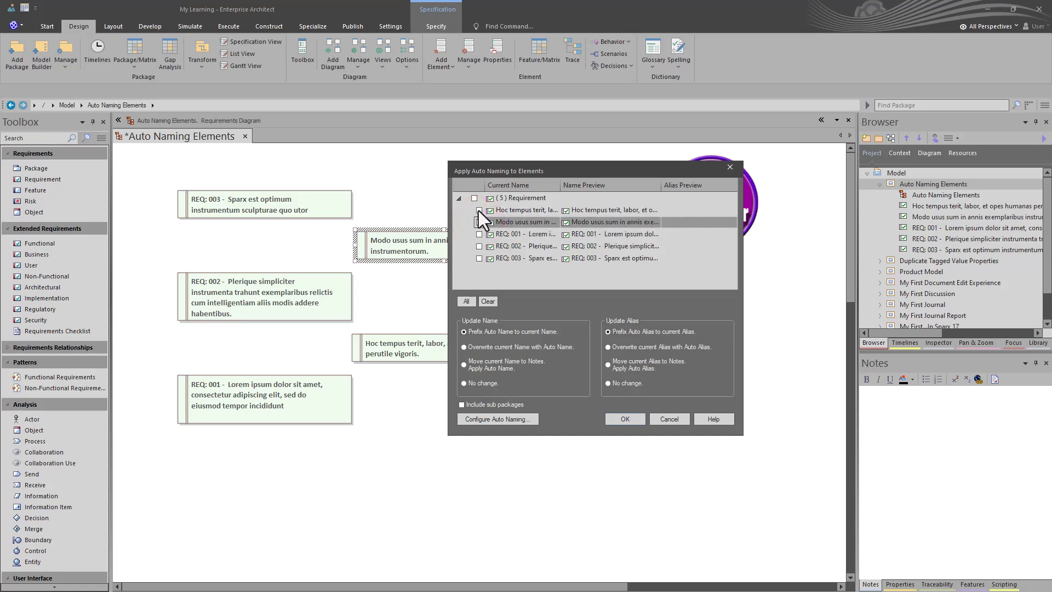
click(479, 211)
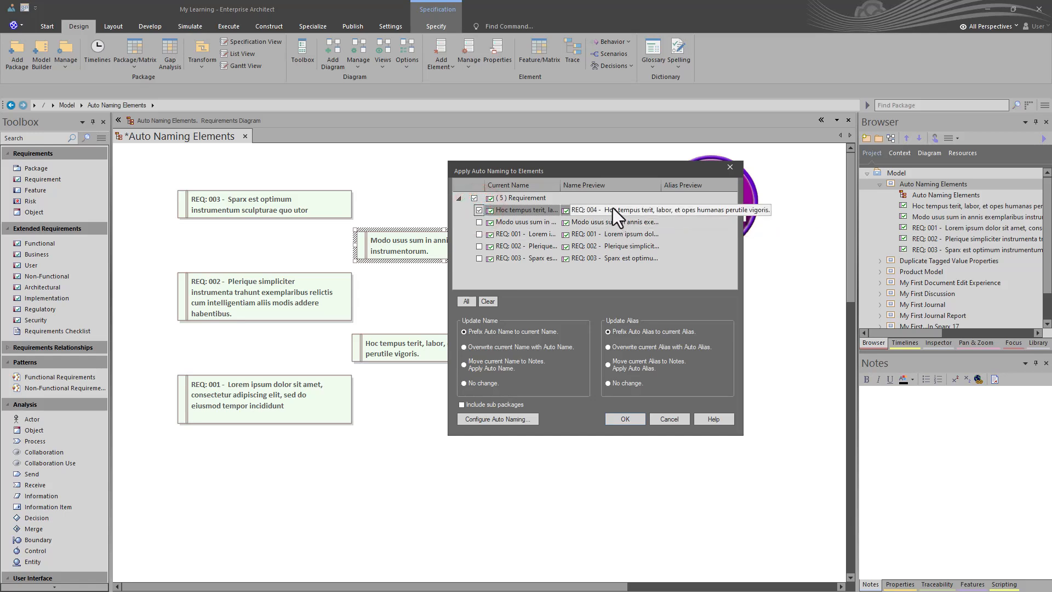
click(479, 223)
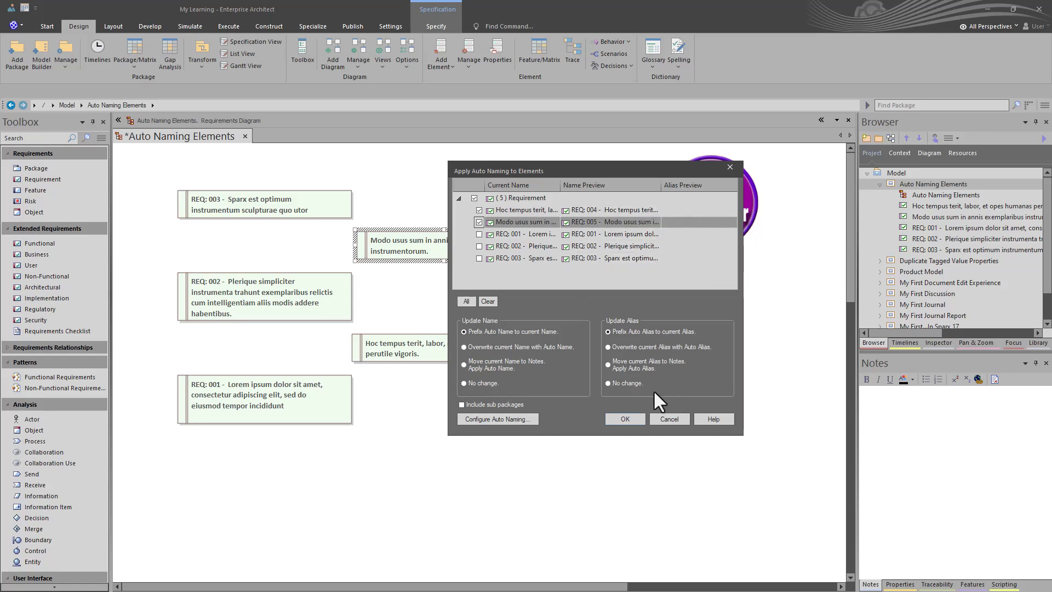
click(479, 222)
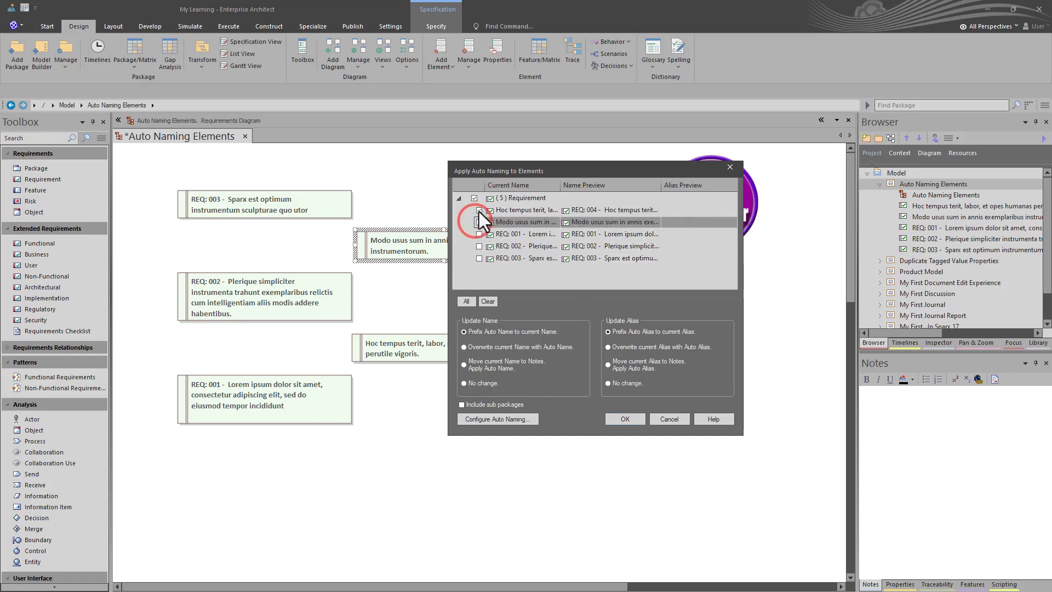
click(479, 210)
Step: Apply auto naming to the Modo usus and Hoc tempus requirements, prefixing the auto name to the current name
click(478, 222)
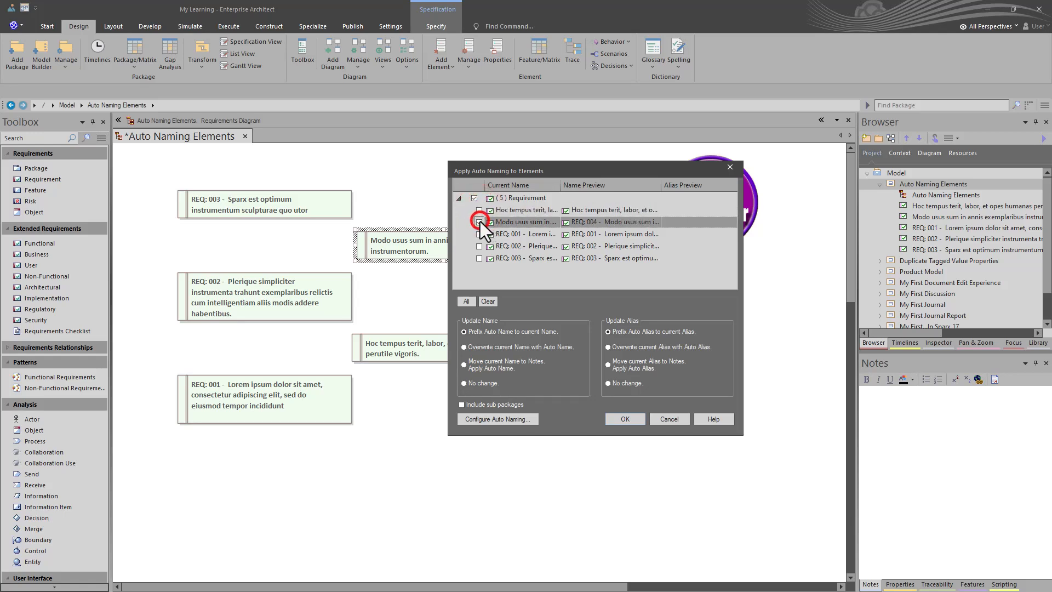
click(480, 210)
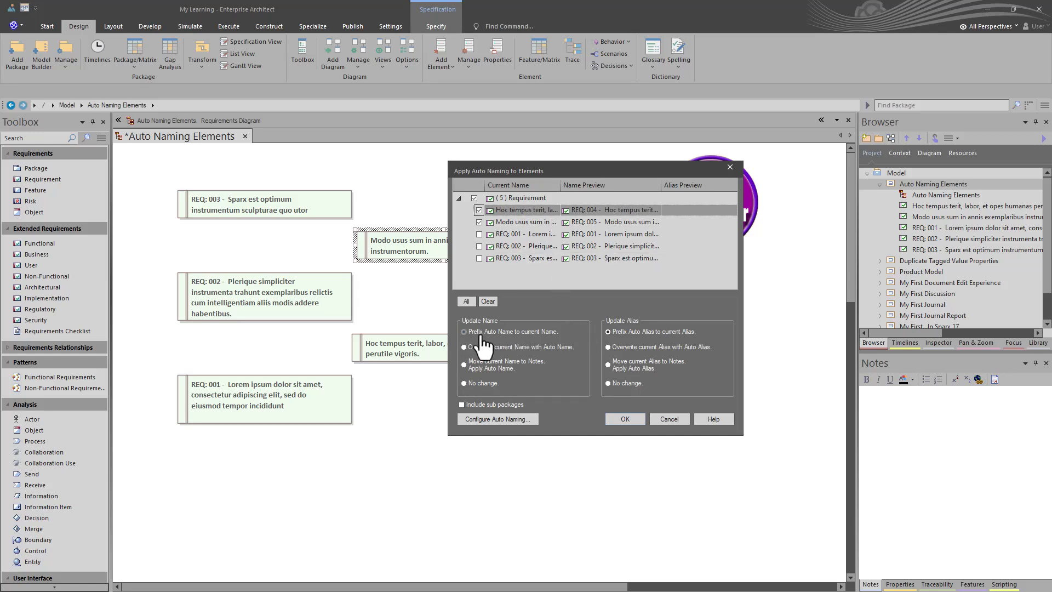
click(625, 420)
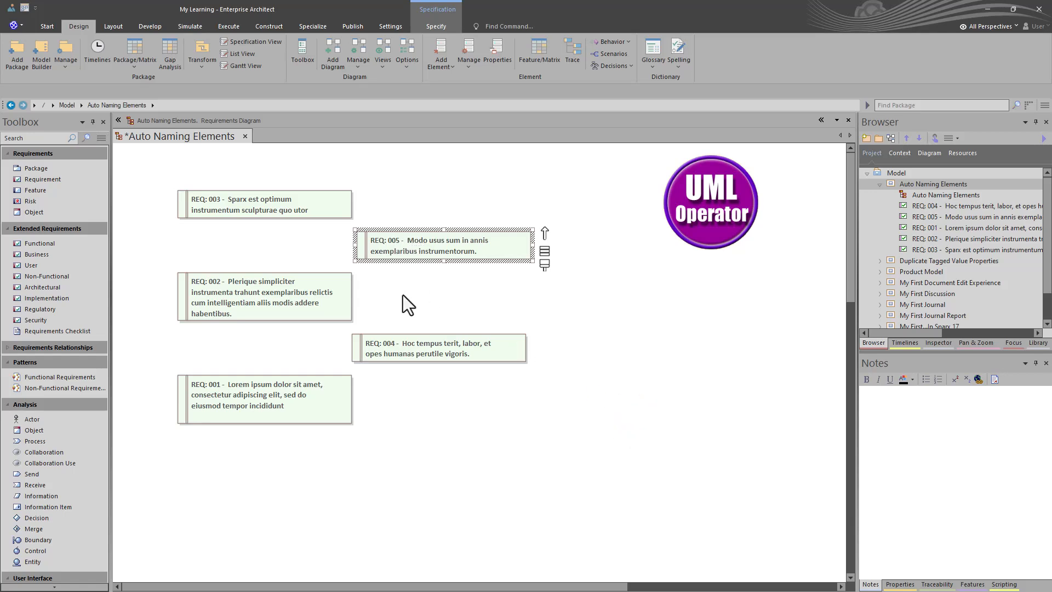
Step: Check the requirement names in the package tree and save the diagram
click(937, 208)
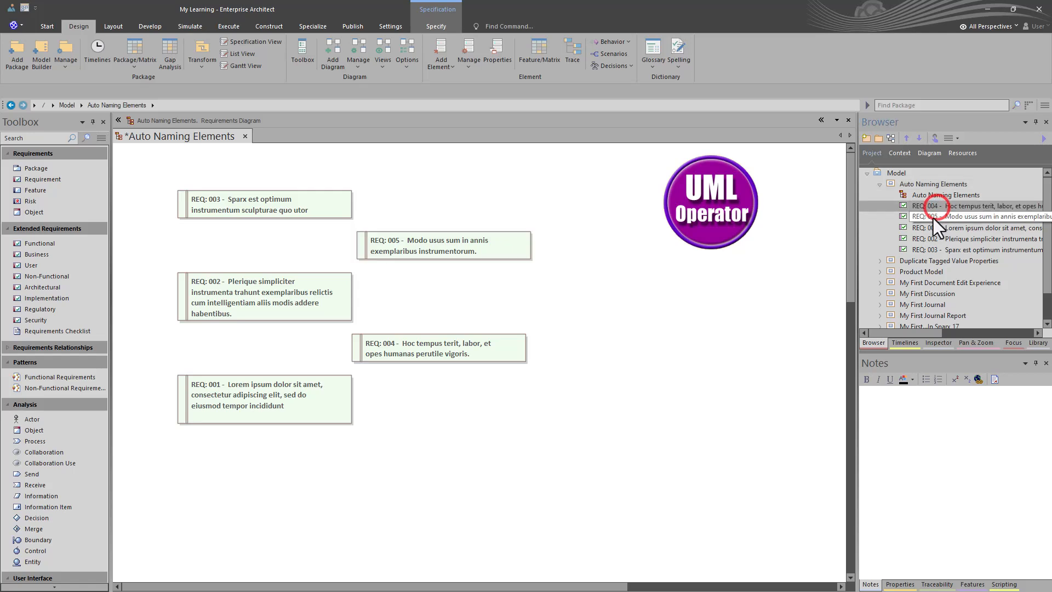
click(933, 218)
click(935, 226)
click(932, 235)
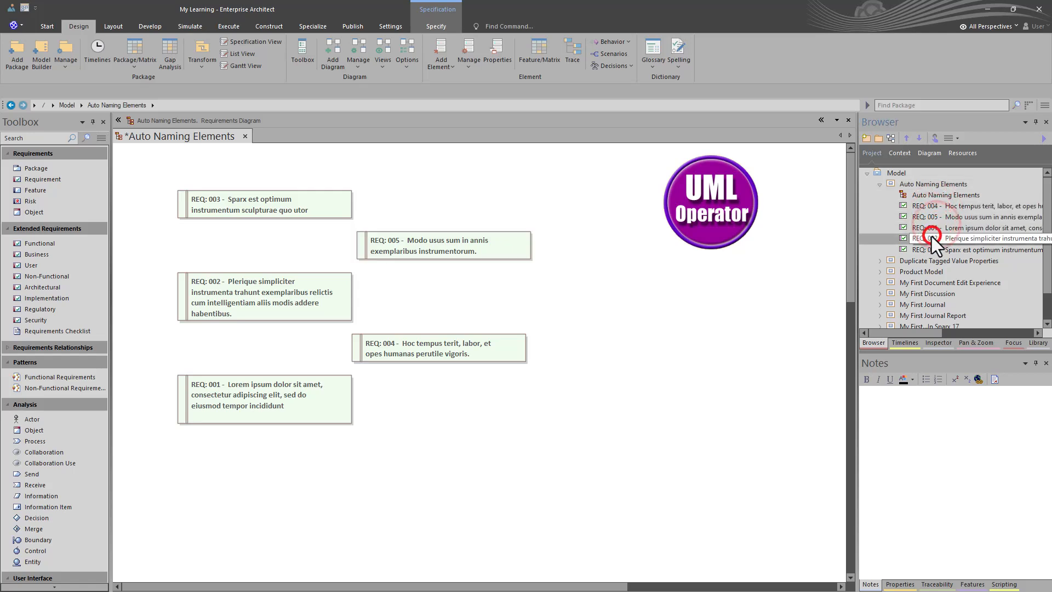
click(580, 282)
key(ctrl+s)
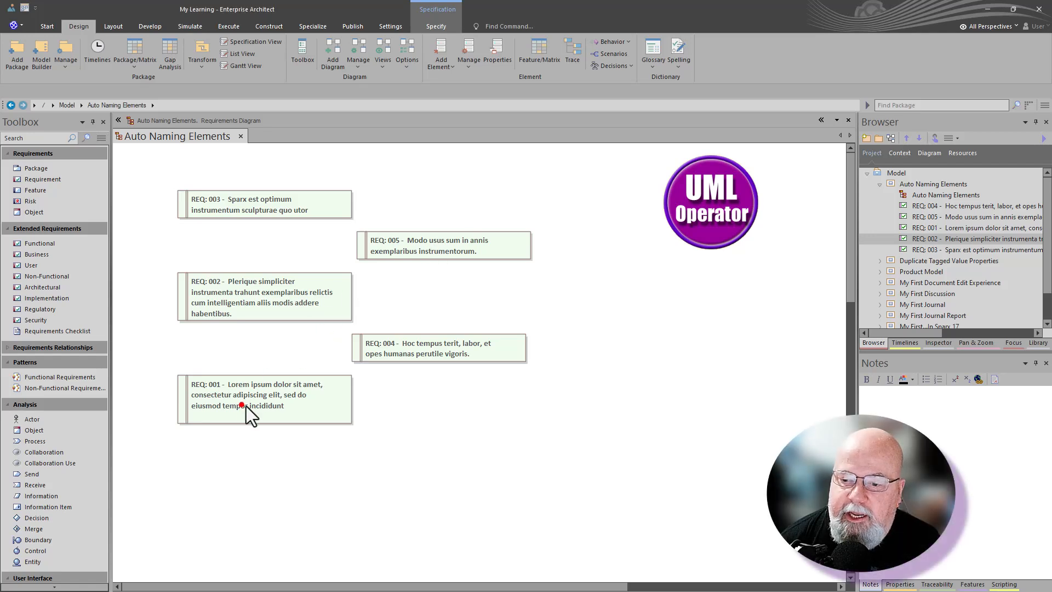
Step: Gather the five requirements into a rough stack below the UML Operator logo, with REQ: 001 uppermost
drag(246, 406, 663, 298)
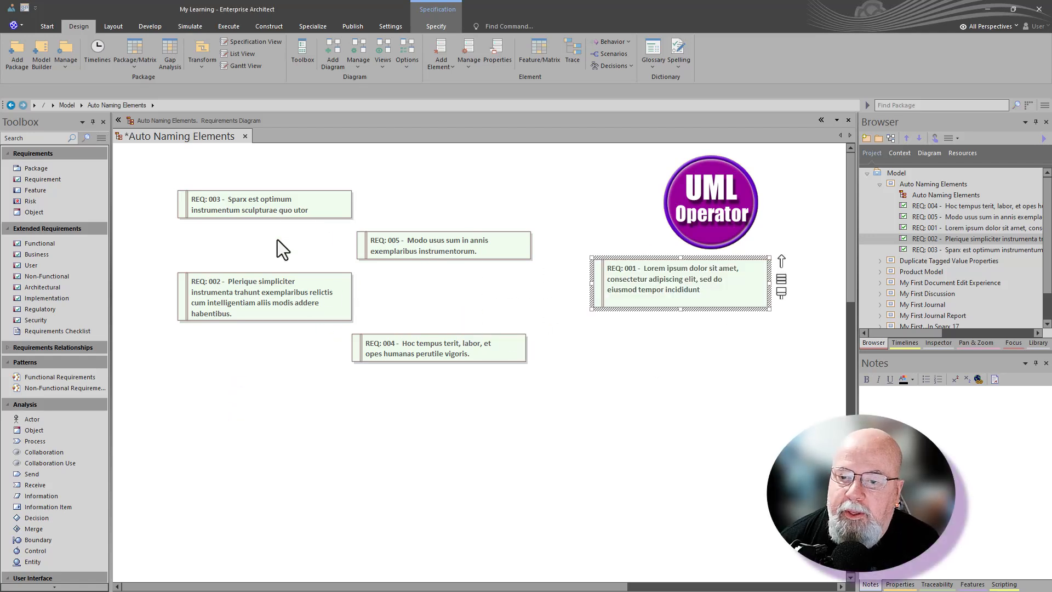
drag(287, 297, 699, 323)
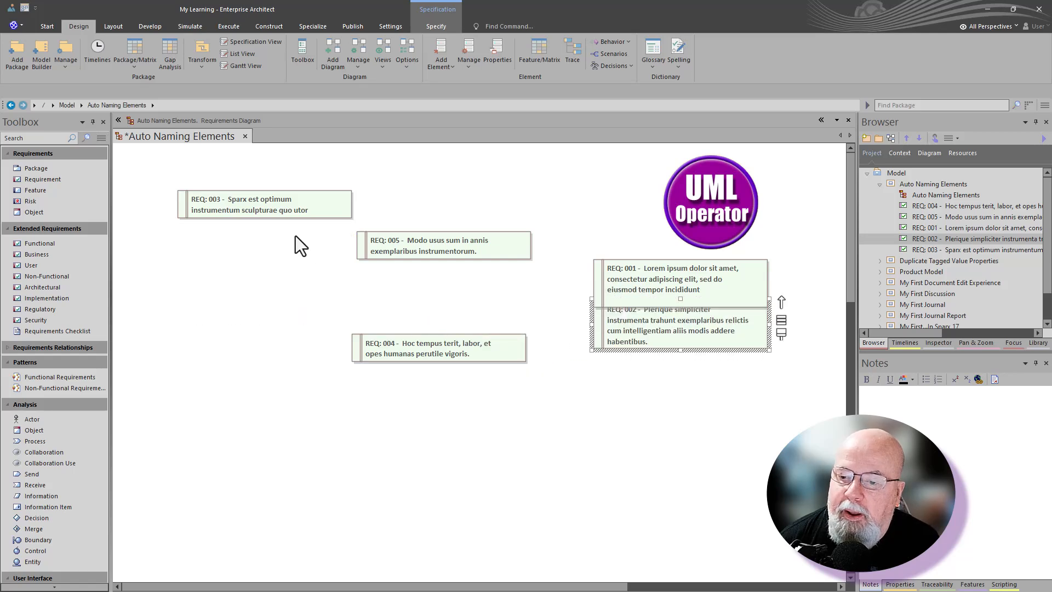
drag(251, 205, 669, 359)
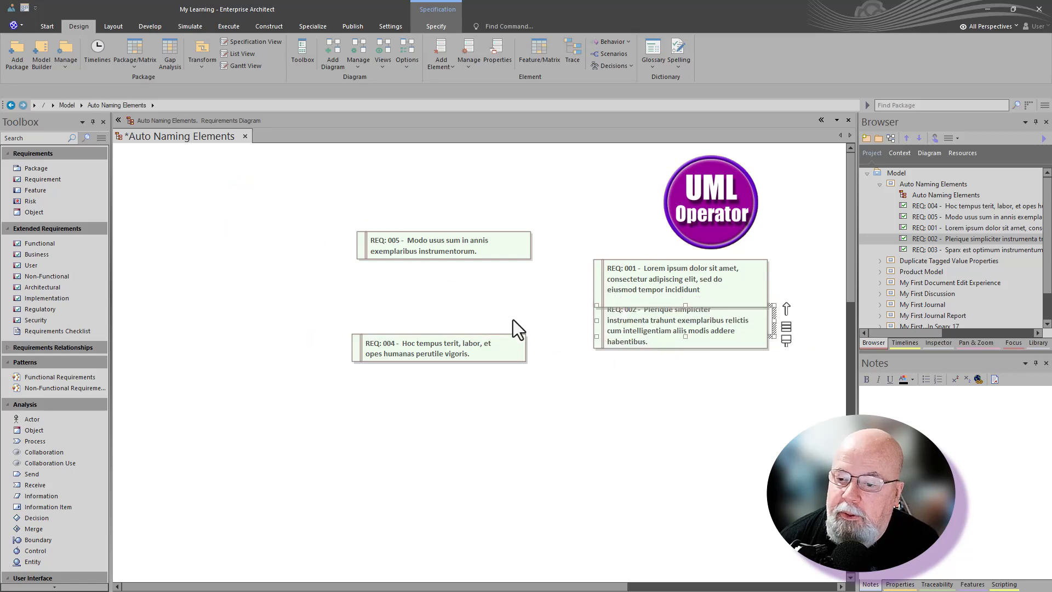
drag(481, 346, 740, 363)
click(442, 231)
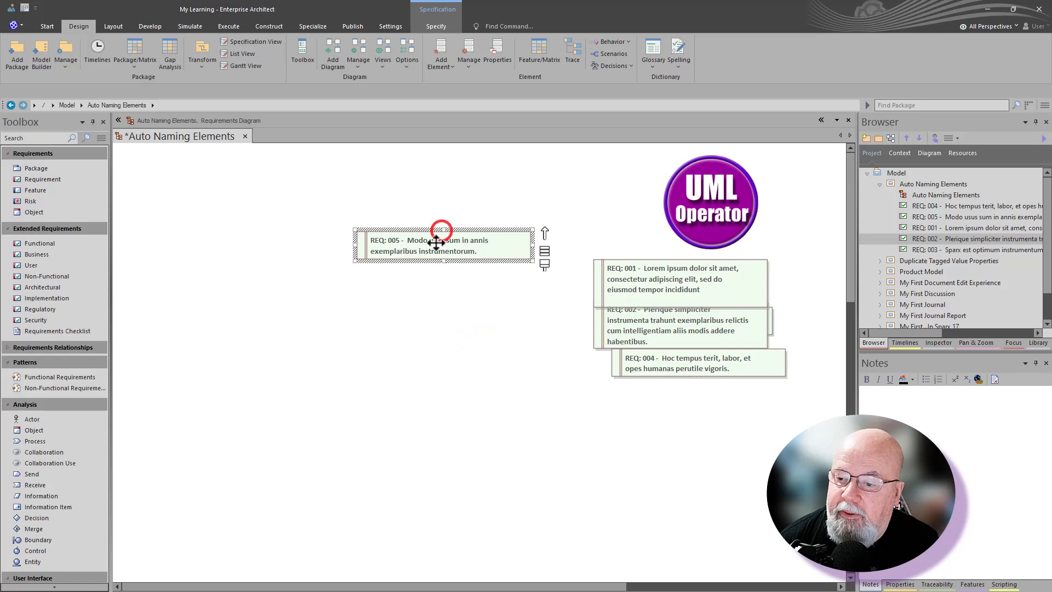
drag(437, 242, 668, 341)
Step: Move all five requirements to the diagram's upper-left corner, space them evenly vertically and align their left edges
drag(681, 422, 199, 185)
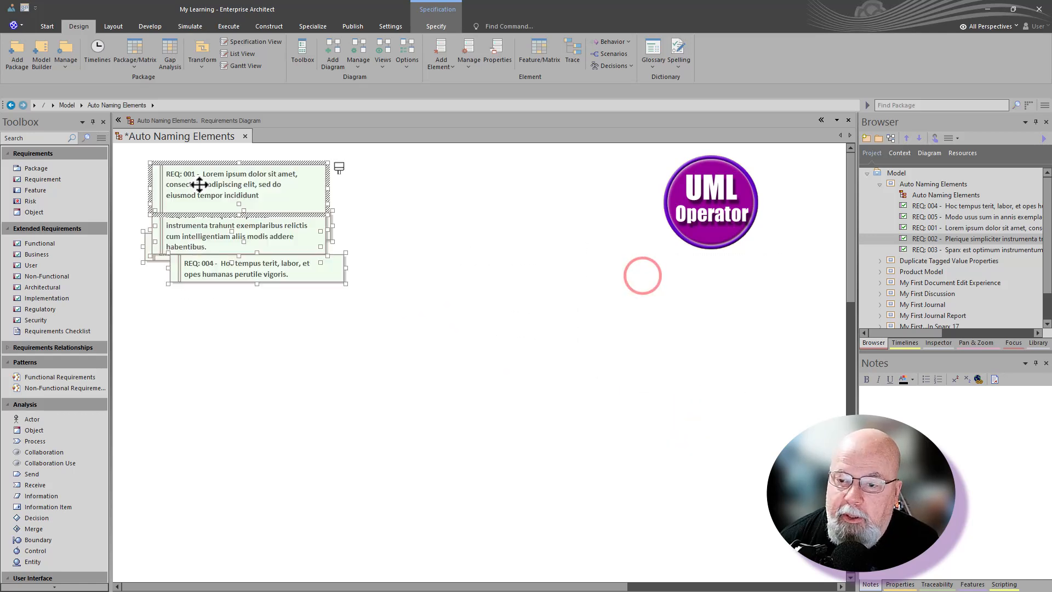
click(113, 25)
click(353, 62)
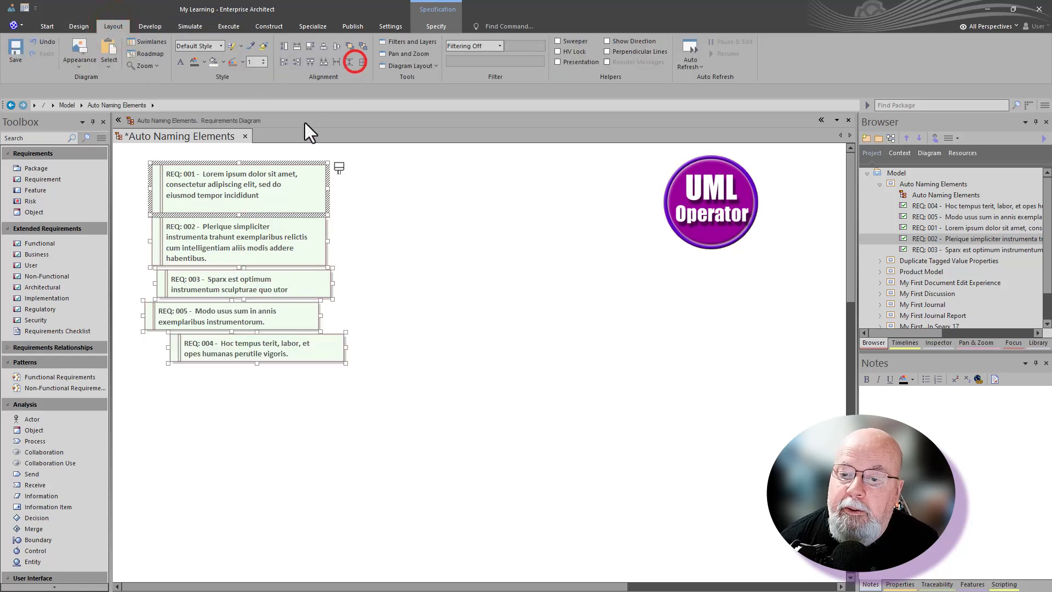
click(283, 60)
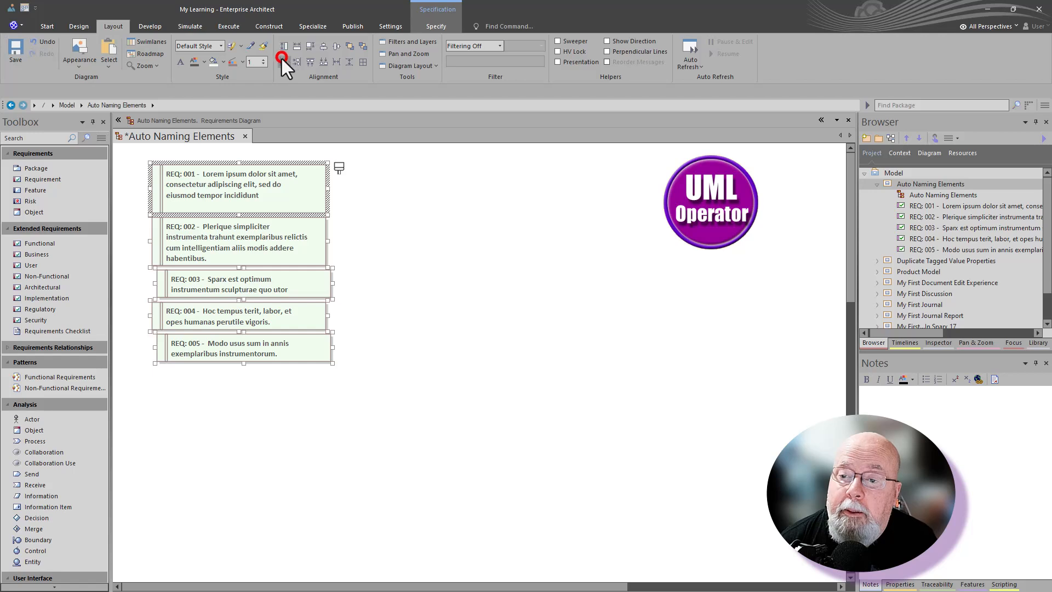
click(348, 63)
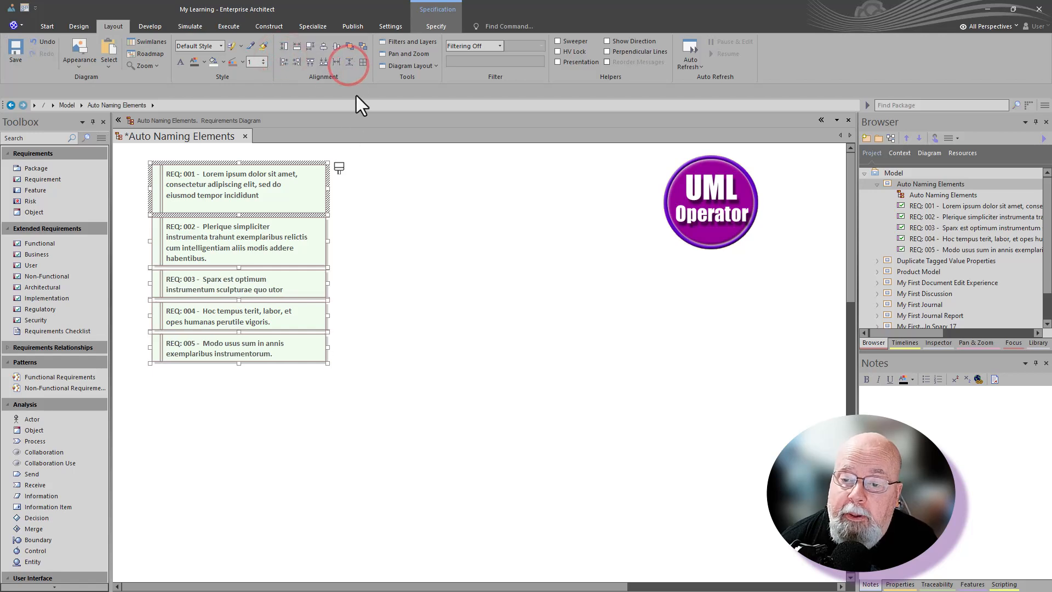
click(372, 237)
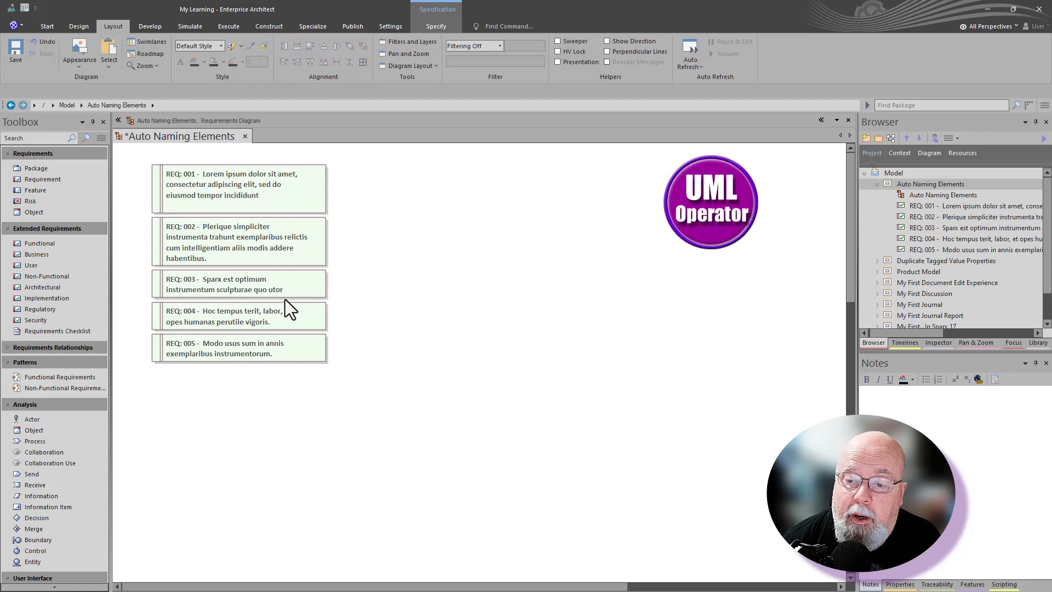
Step: Set the Auto Naming Elements diagram properties to exclude its image from documentation
double_click(369, 279)
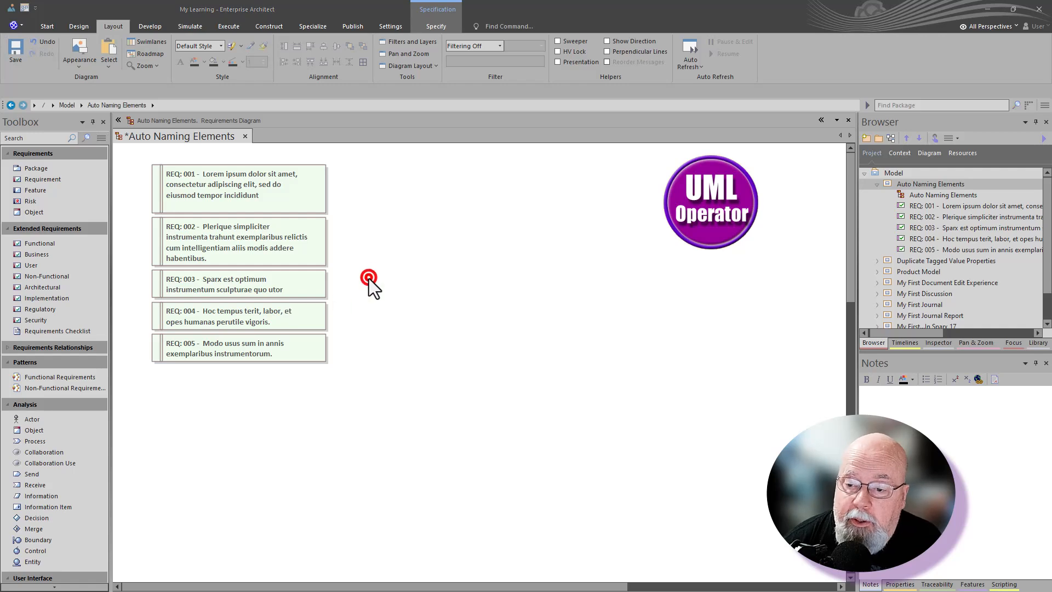
click(422, 293)
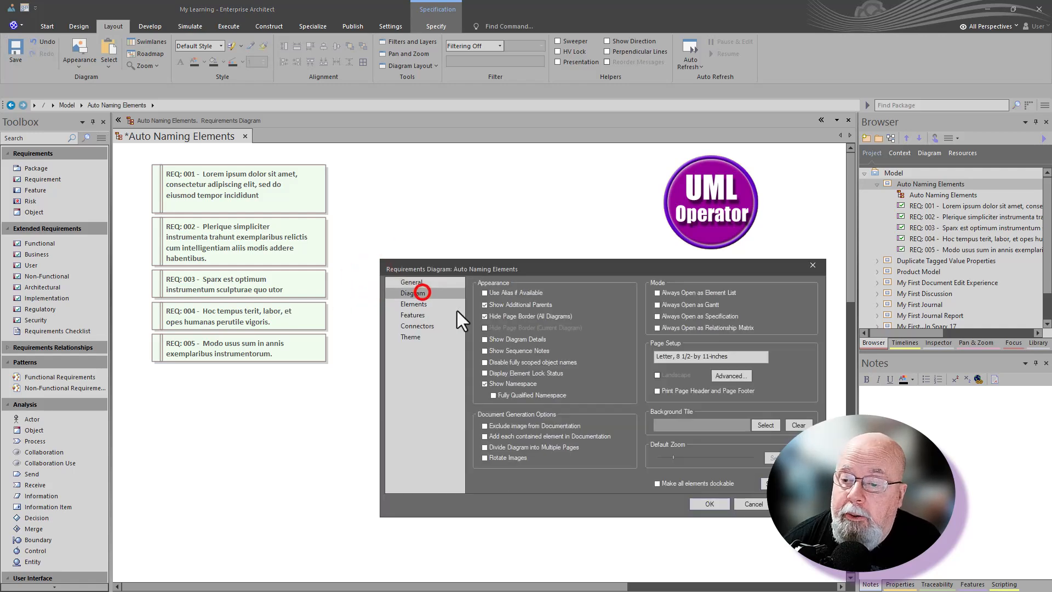
click(484, 426)
click(706, 503)
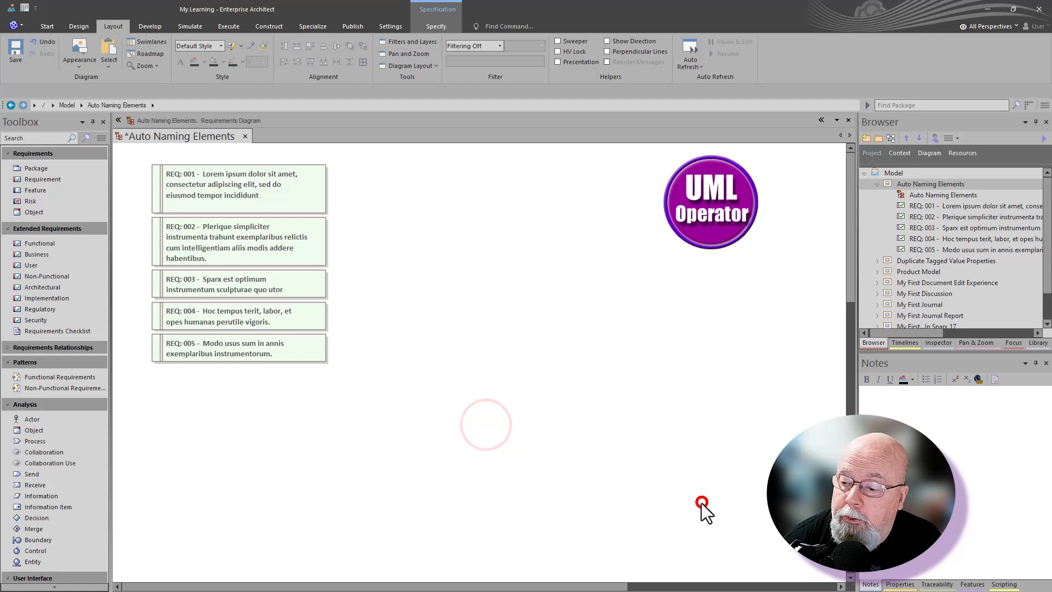